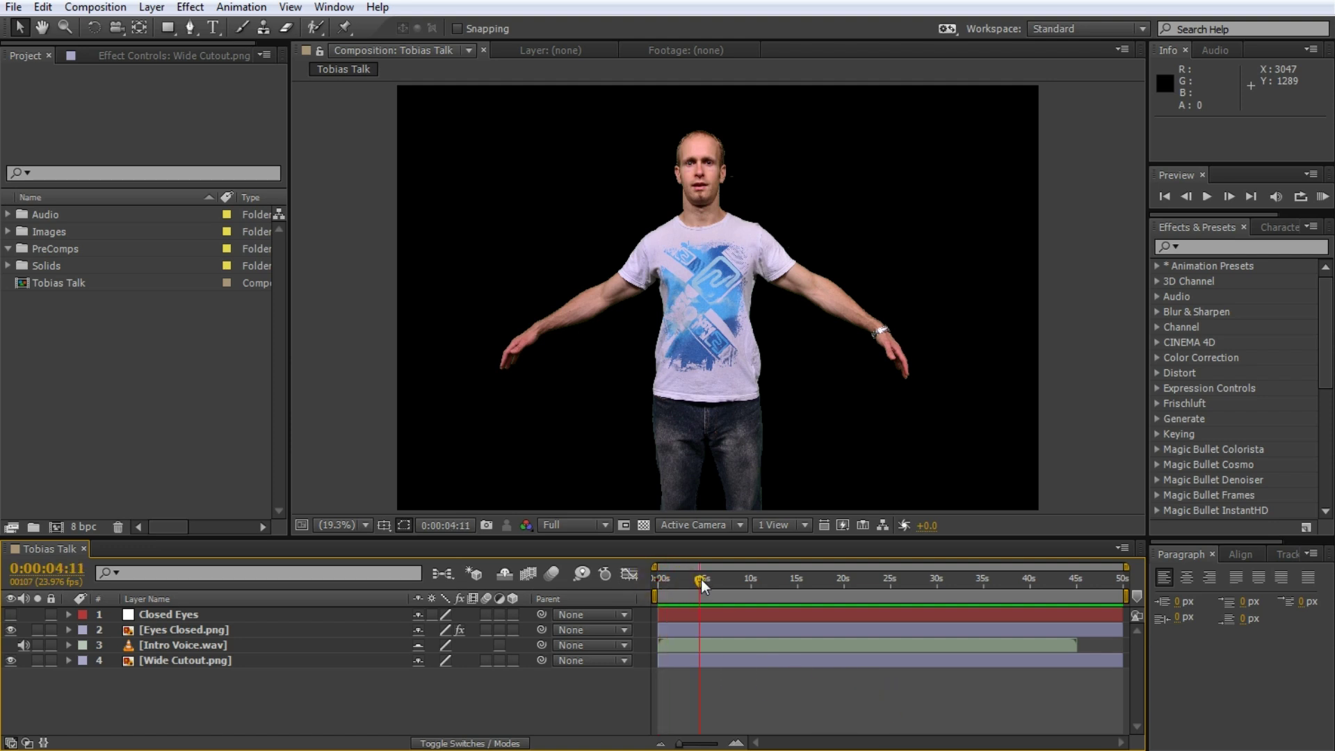
left_click_drag(861, 583, 891, 583)
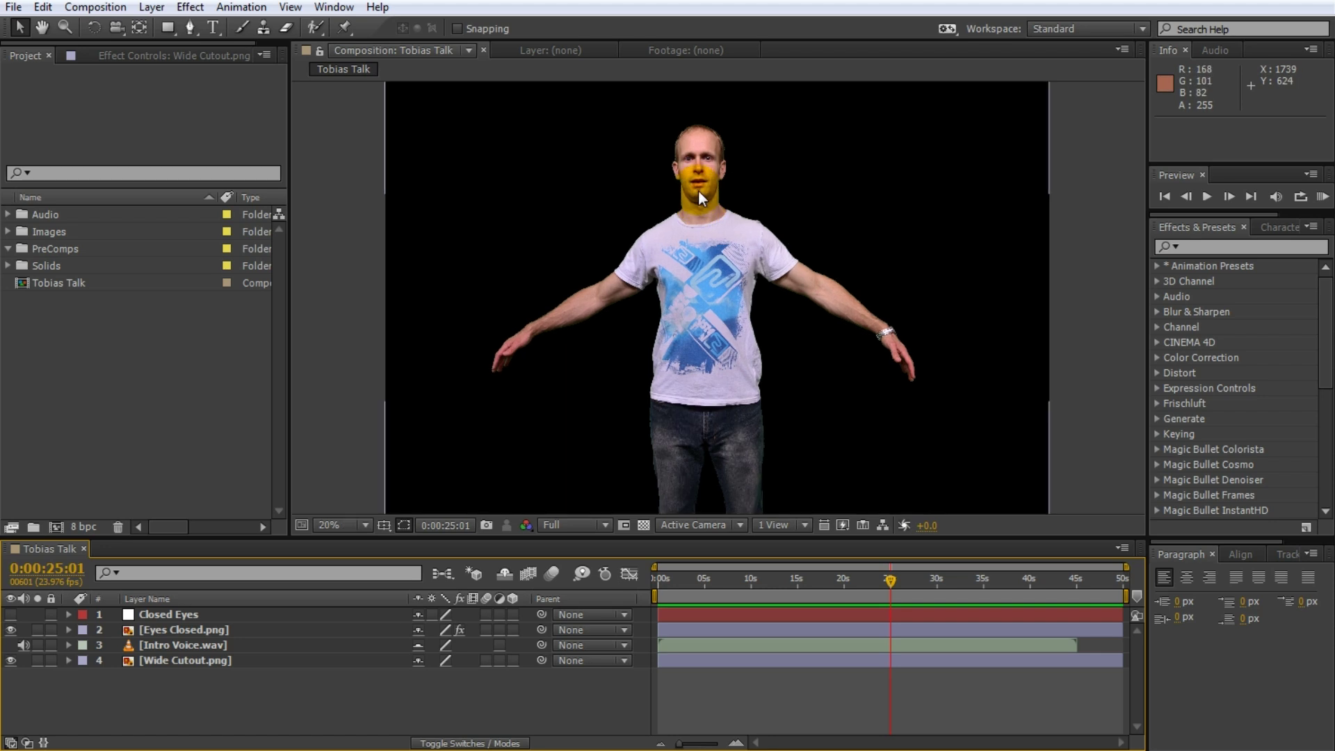
key("period")
key("period")
key("h")
left_click_drag(706, 190, 769, 352)
key("v")
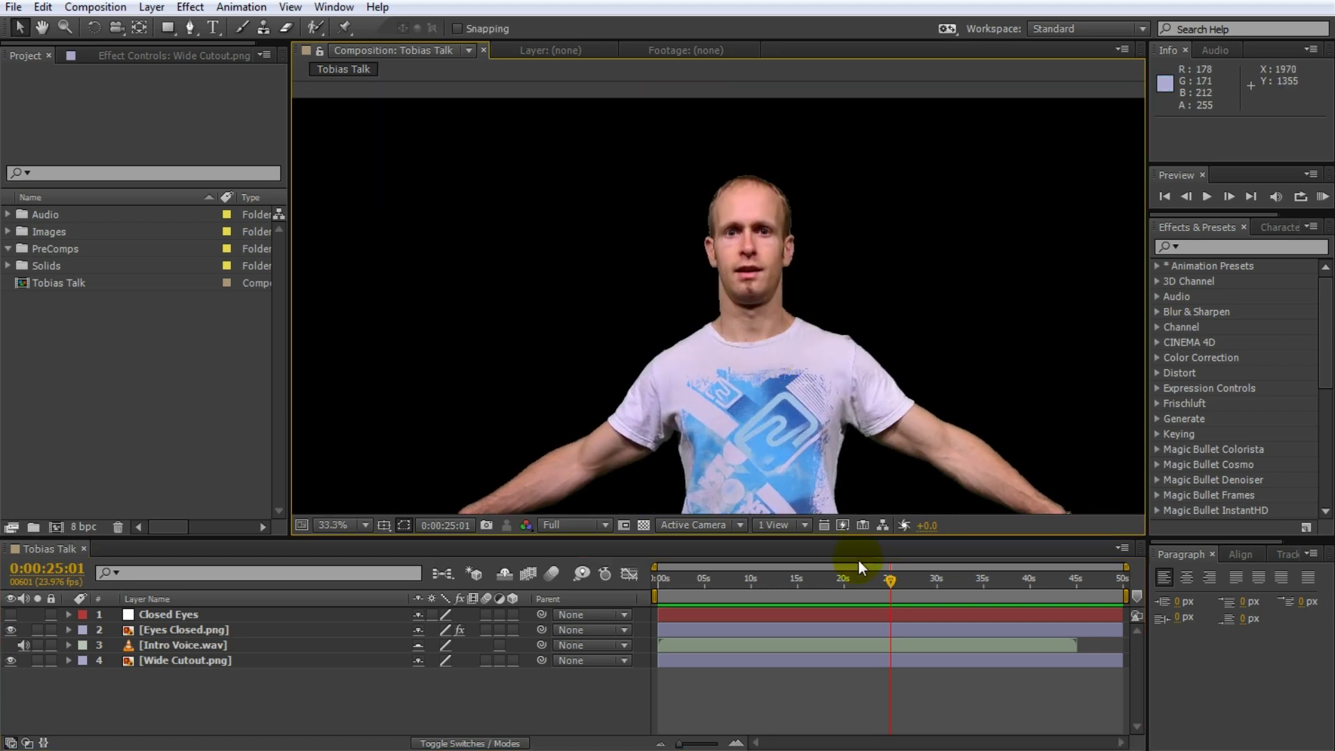
left_click_drag(778, 580, 810, 581)
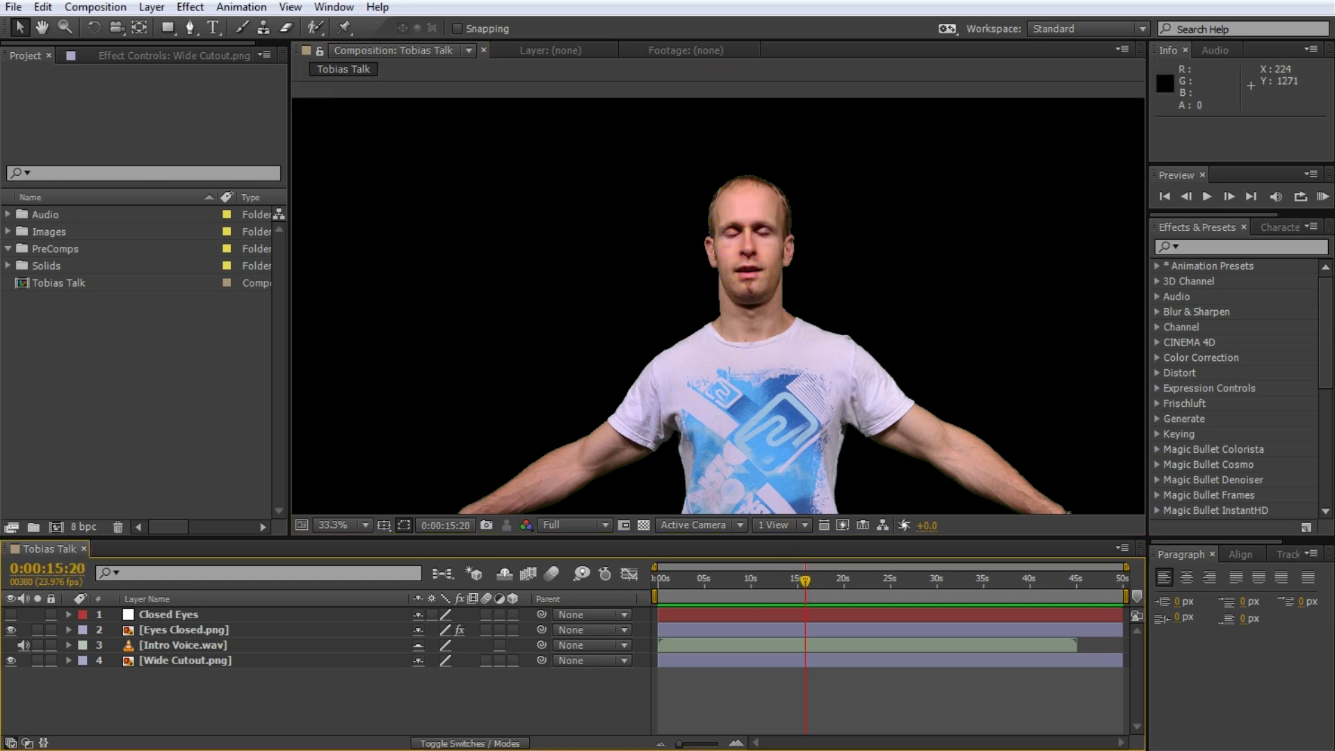
left_click(182, 630)
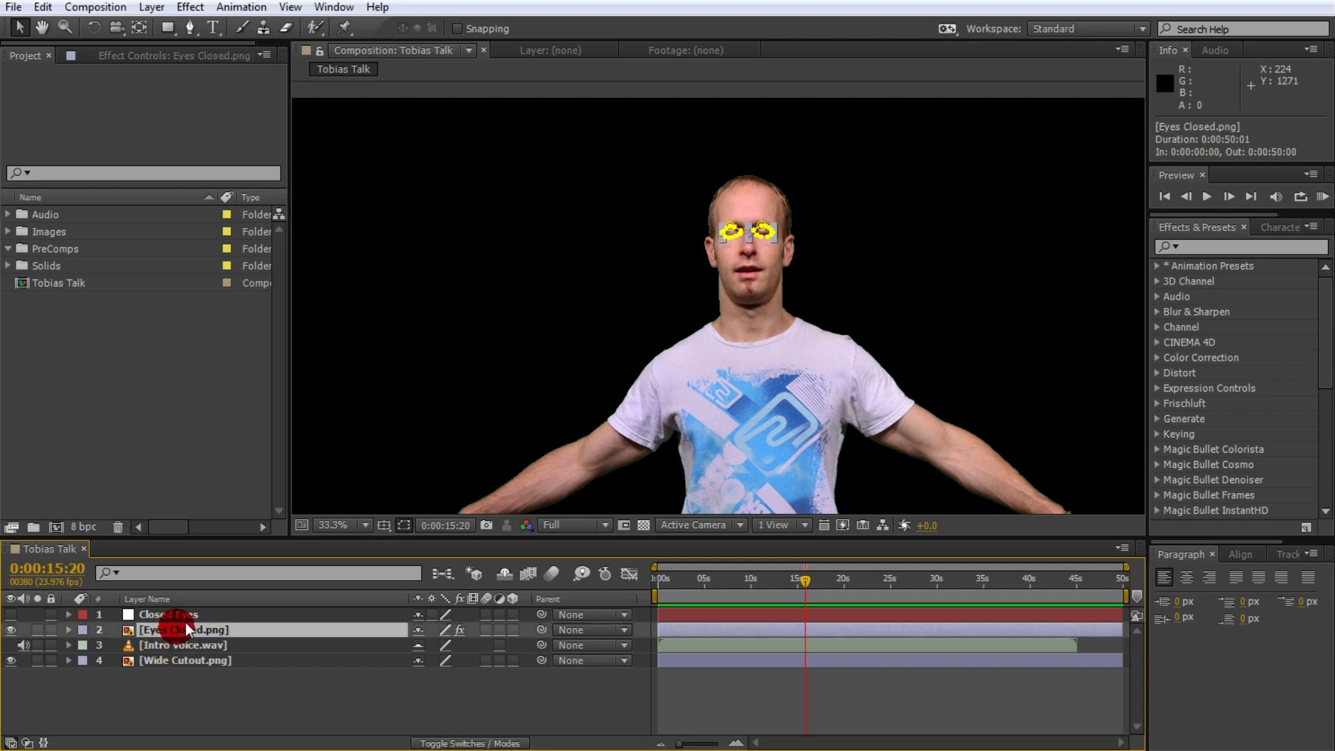
left_click(155, 717)
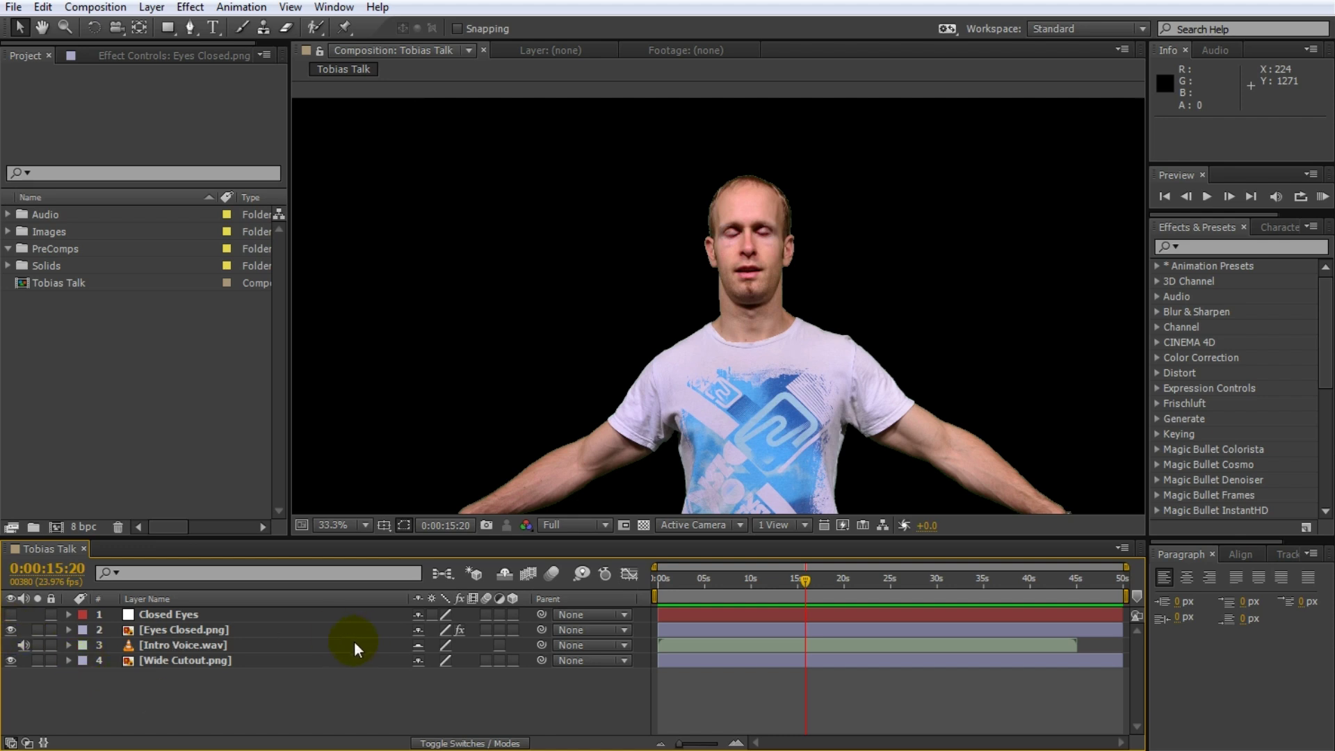
left_click_drag(799, 591, 746, 578)
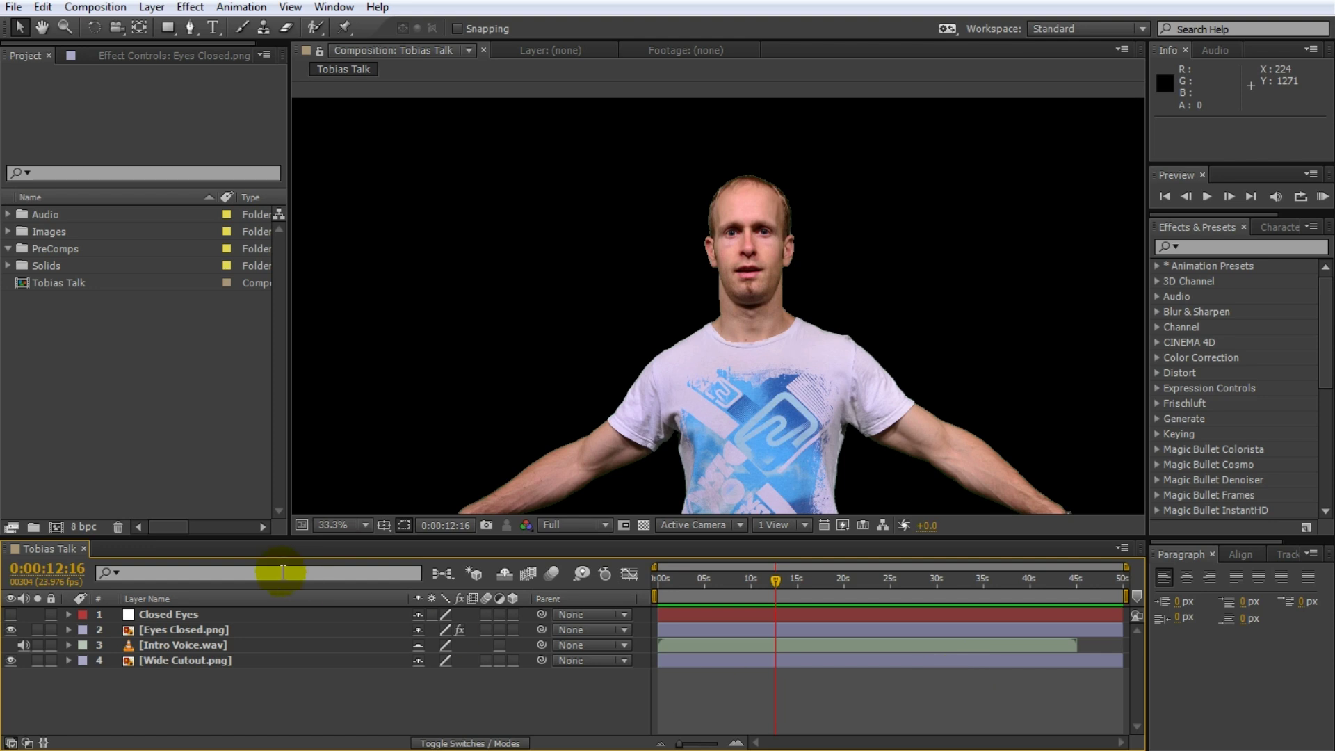
Step: Create a new composition named Tutorial
left_click(55, 525)
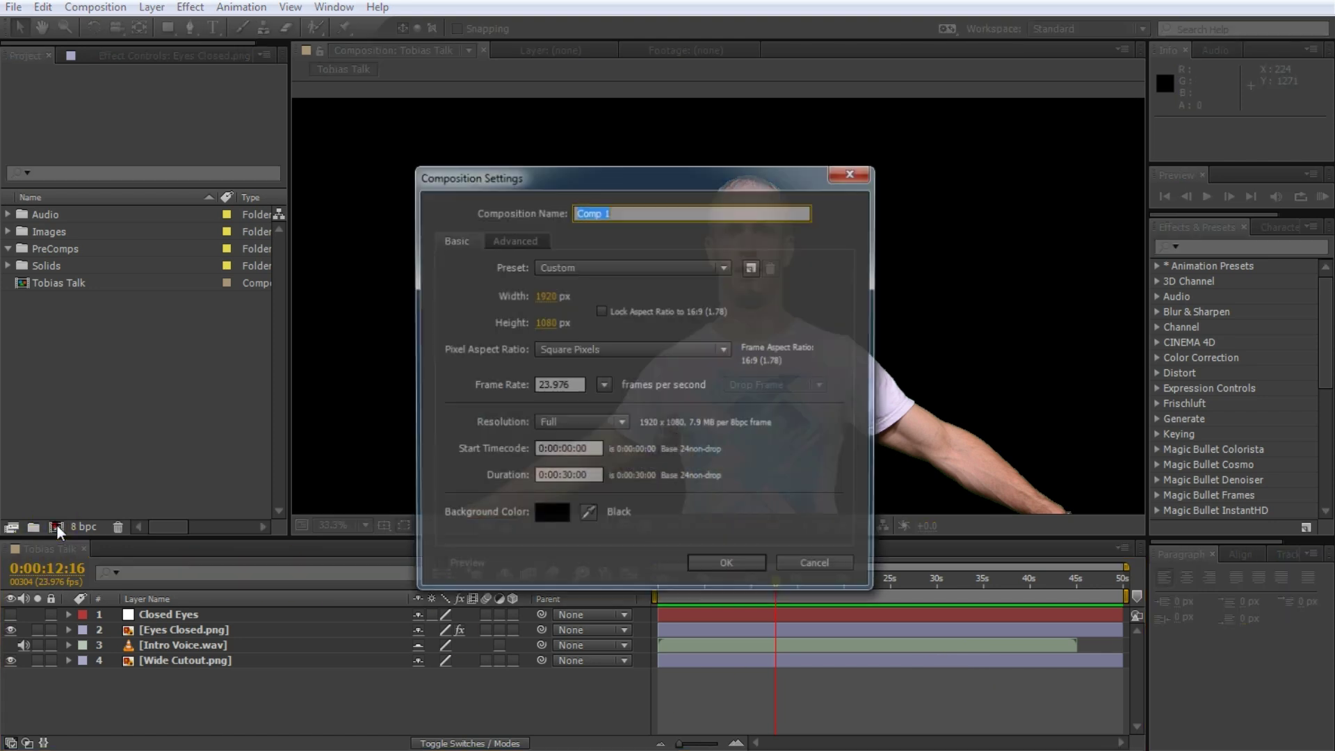
type("Tut")
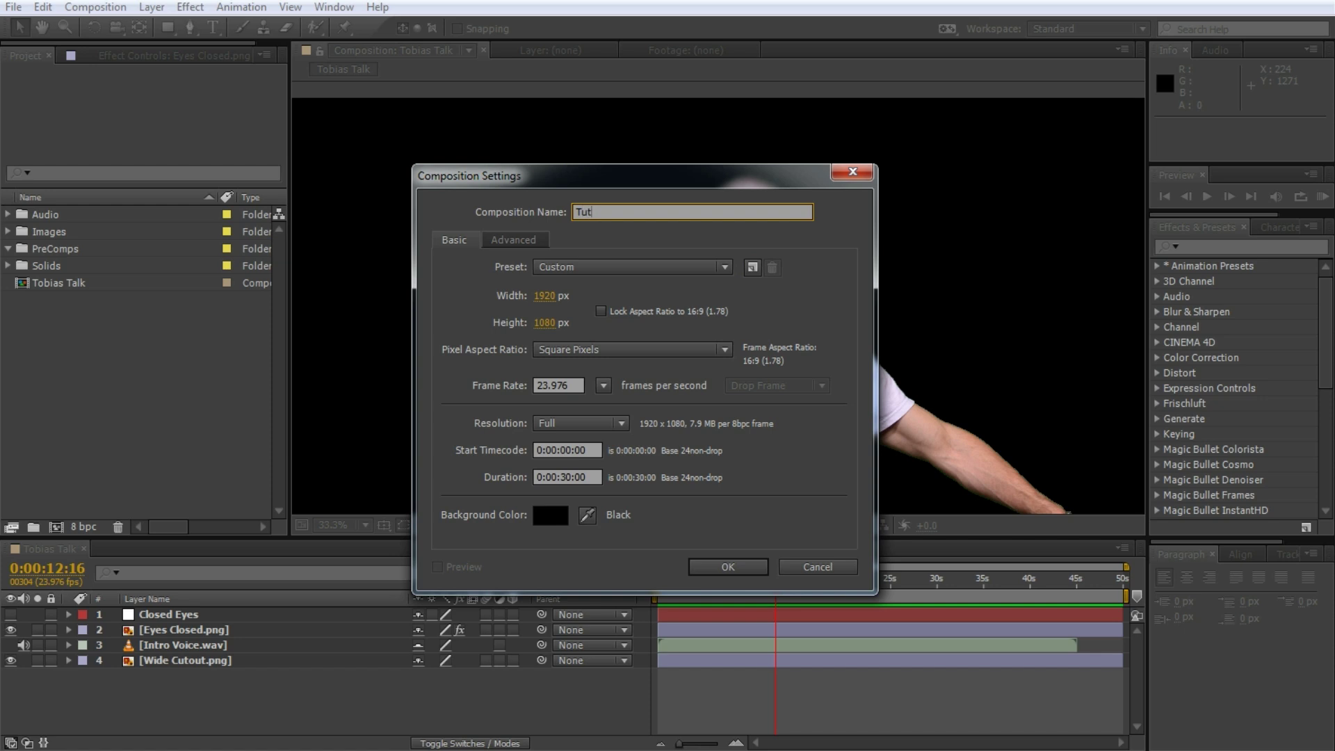
type("orial")
left_click(728, 575)
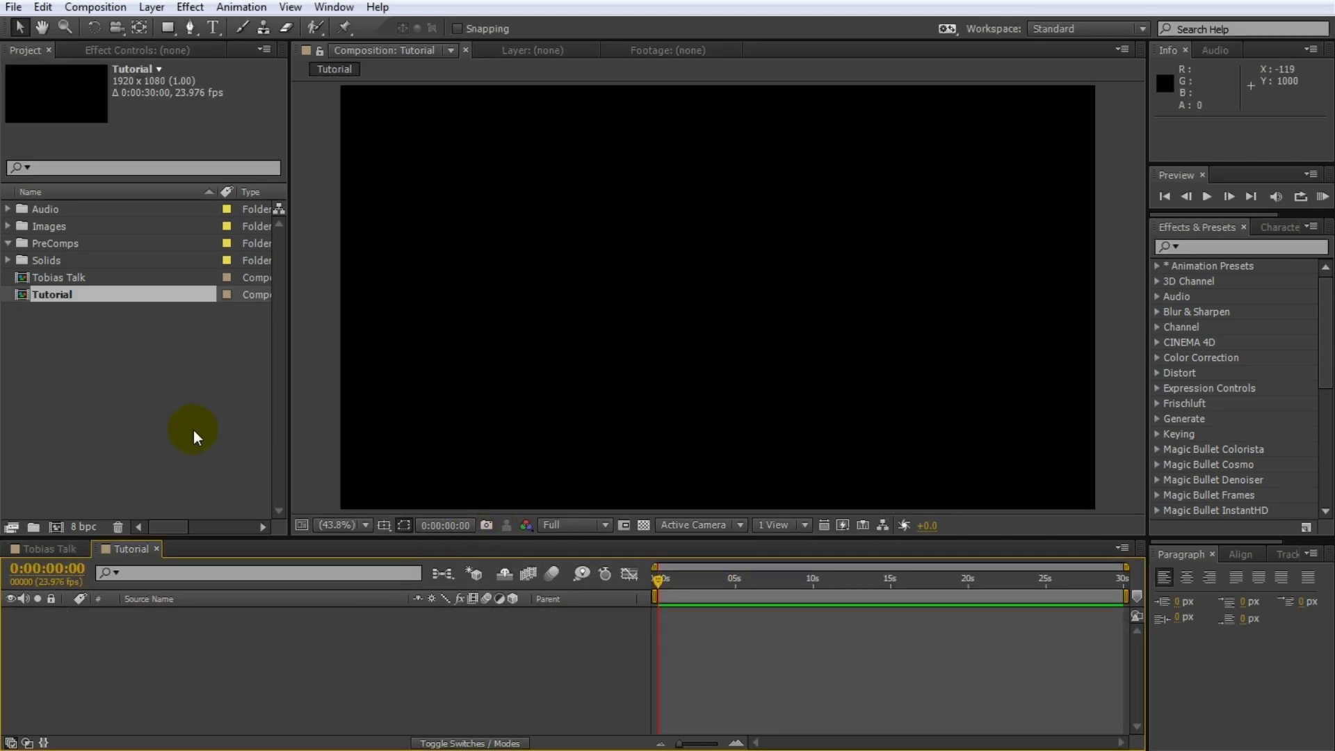
Step: Add Wide Cutout.png from the Images folder, scaling it to fit and moving it lower
double_click(21, 226)
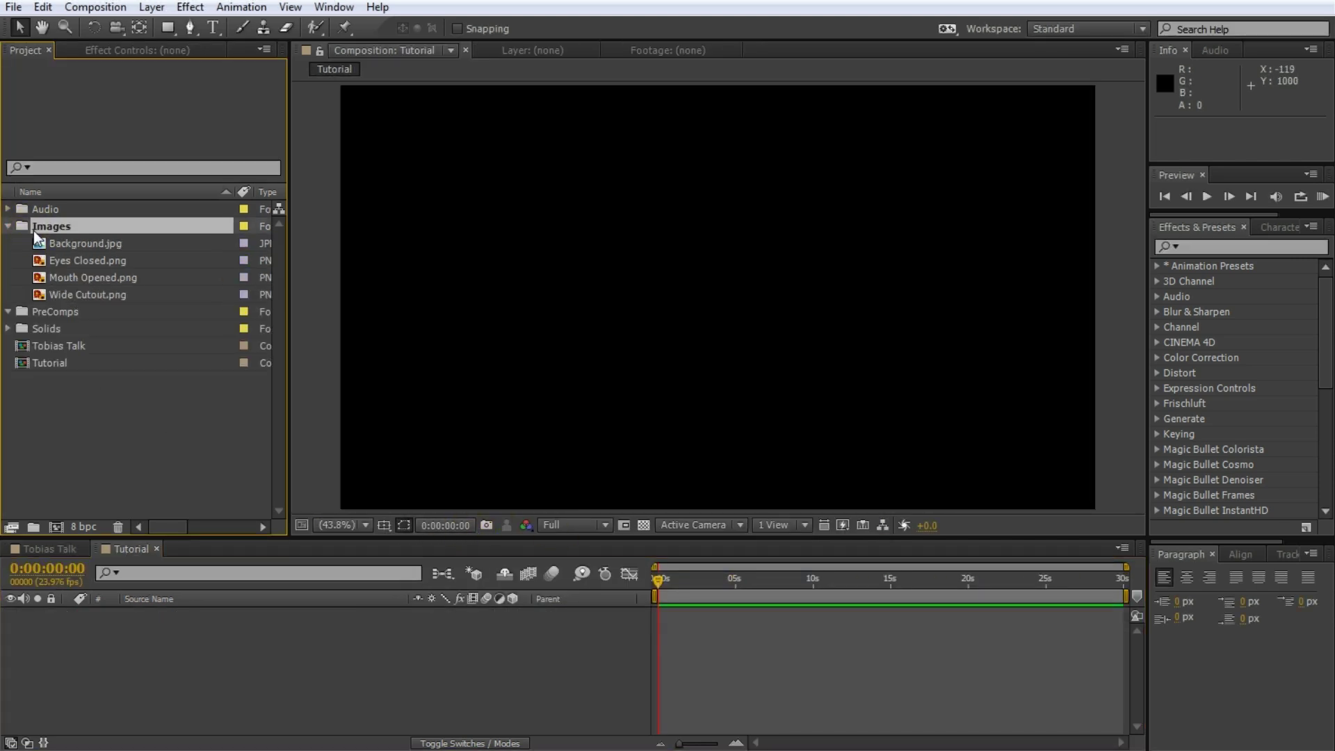
left_click(92, 297)
left_click_drag(92, 299, 190, 645)
scroll(775, 370, "down", 4)
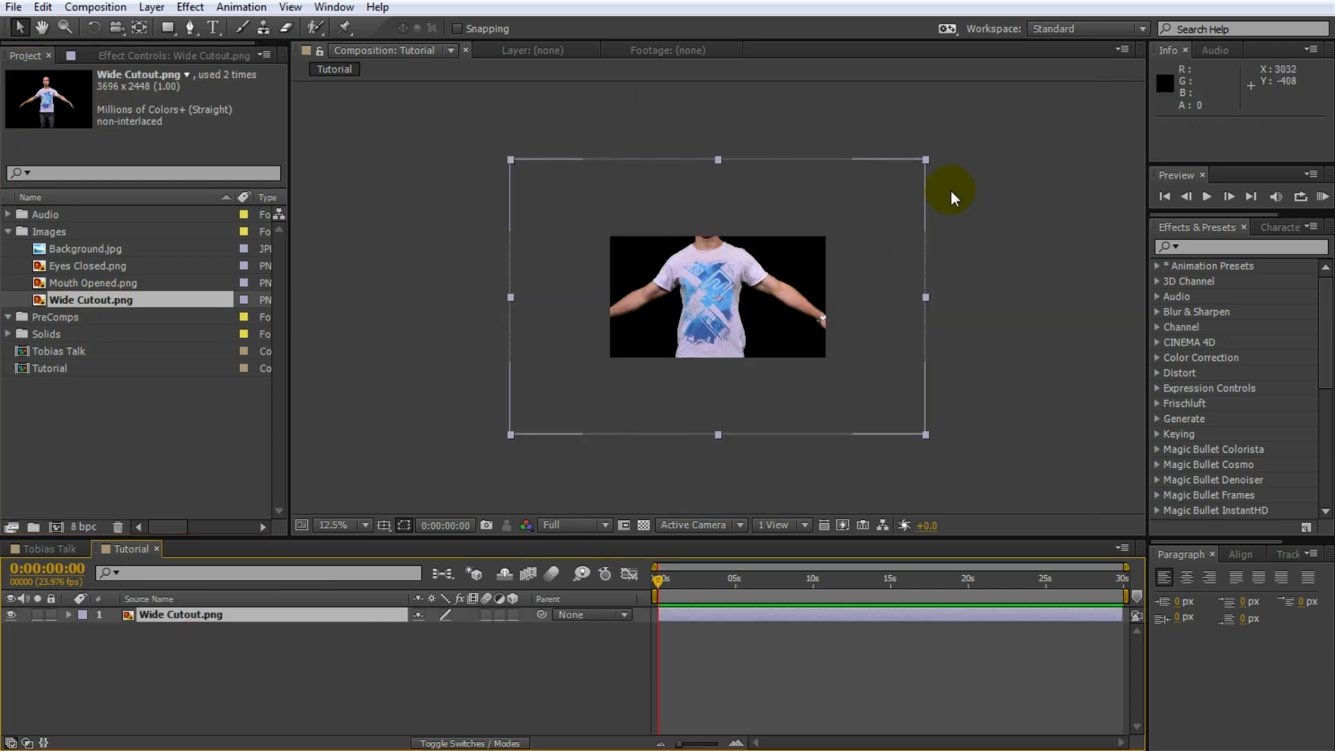
left_click_drag(925, 160, 834, 221)
left_click_drag(724, 283, 724, 309)
Step: Layer Eyes Closed.png above the Wide Cutout figure in the timeline
scroll(724, 308, "up", 4)
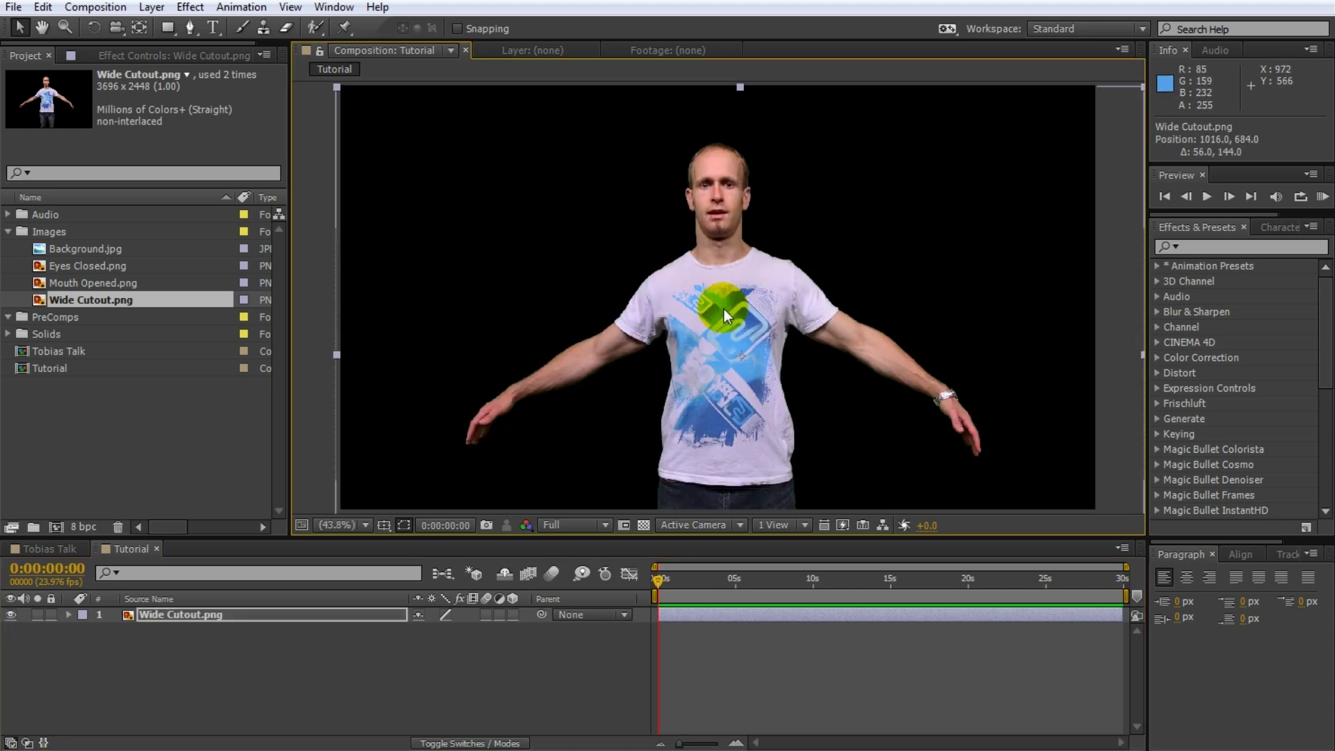
left_click(774, 690)
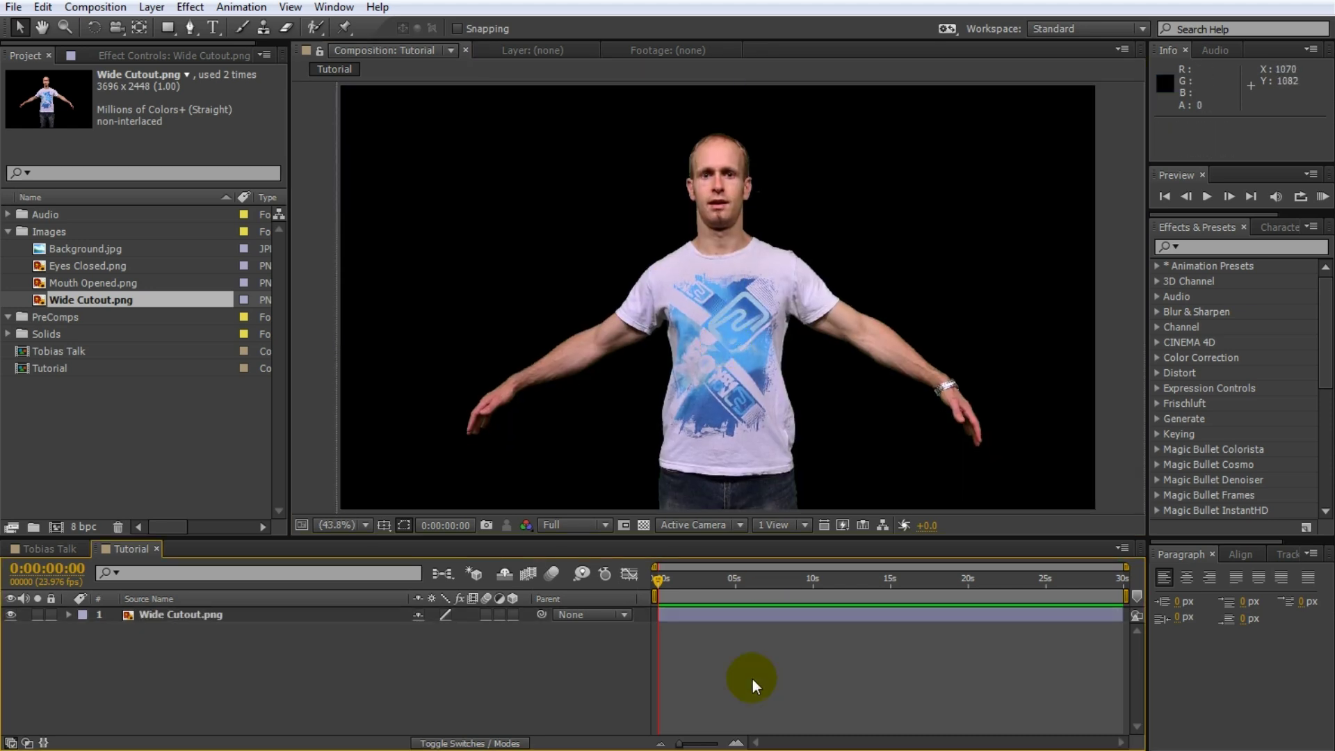
left_click(89, 265)
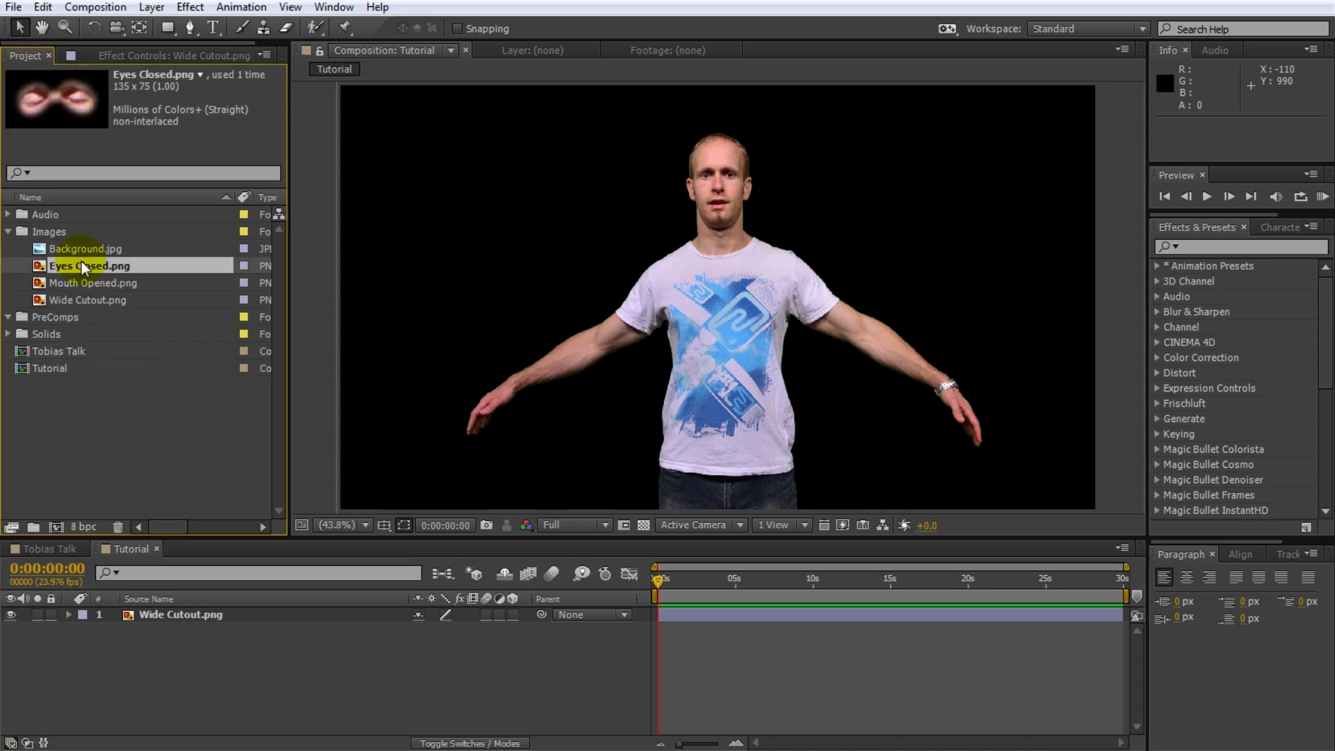
left_click_drag(78, 265, 137, 611)
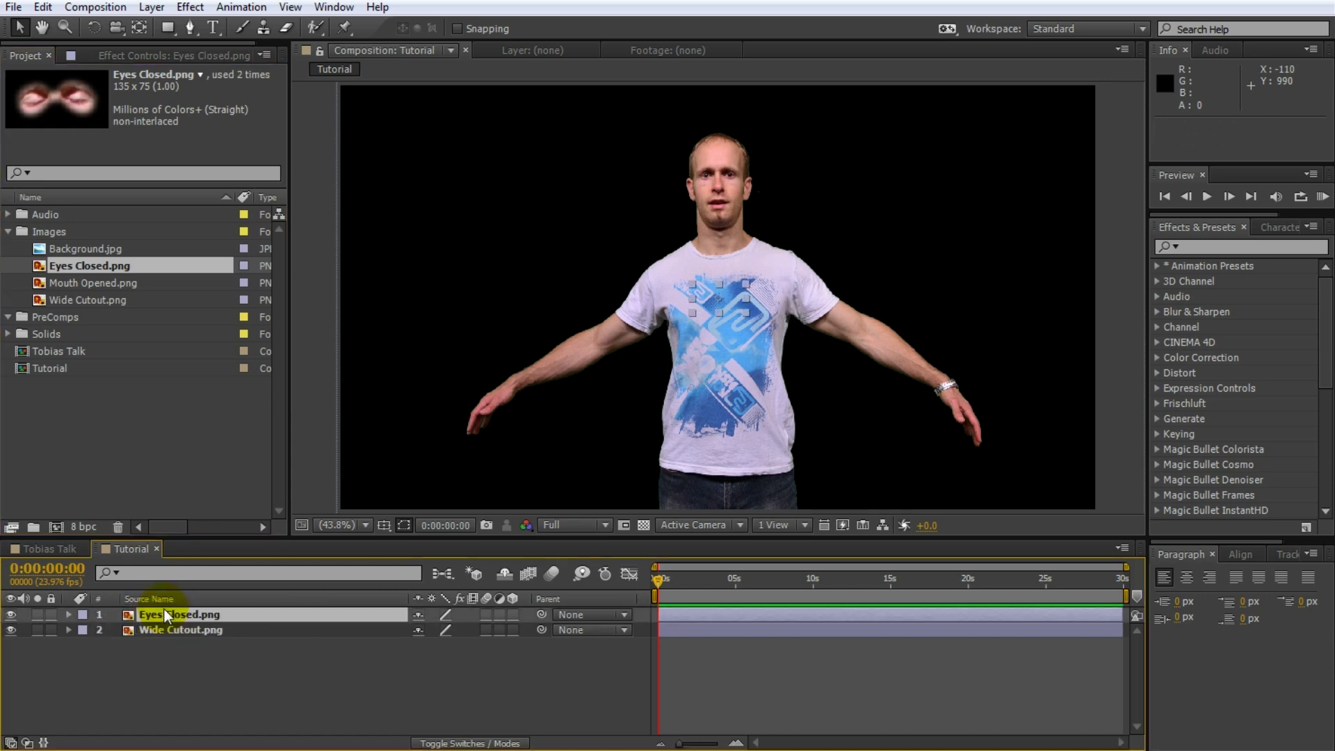
Step: Zoom onto the man's face and align the closed-eyes image over his eyes
left_click_drag(730, 301, 752, 259)
scroll(662, 189, "up", 3)
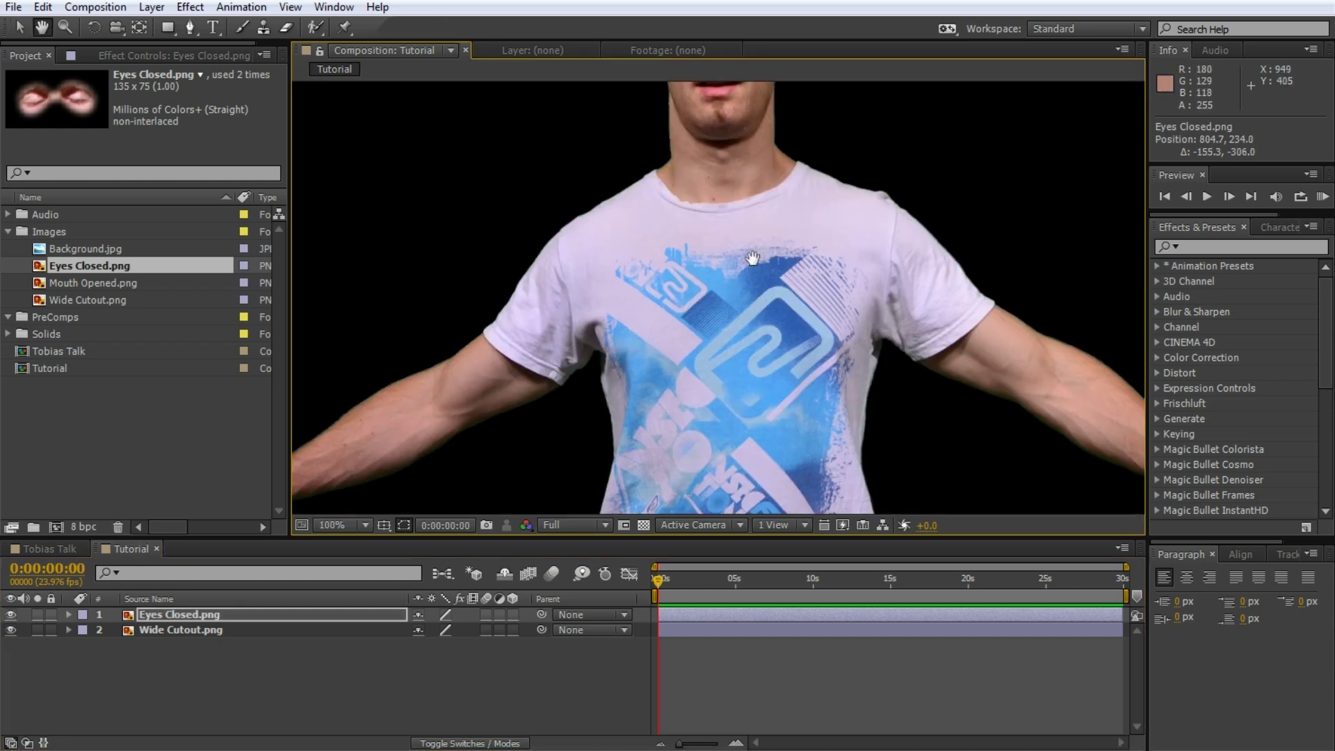
scroll(882, 328, "down", 1)
scroll(888, 274, "up", 3)
left_click_drag(888, 274, 679, 308)
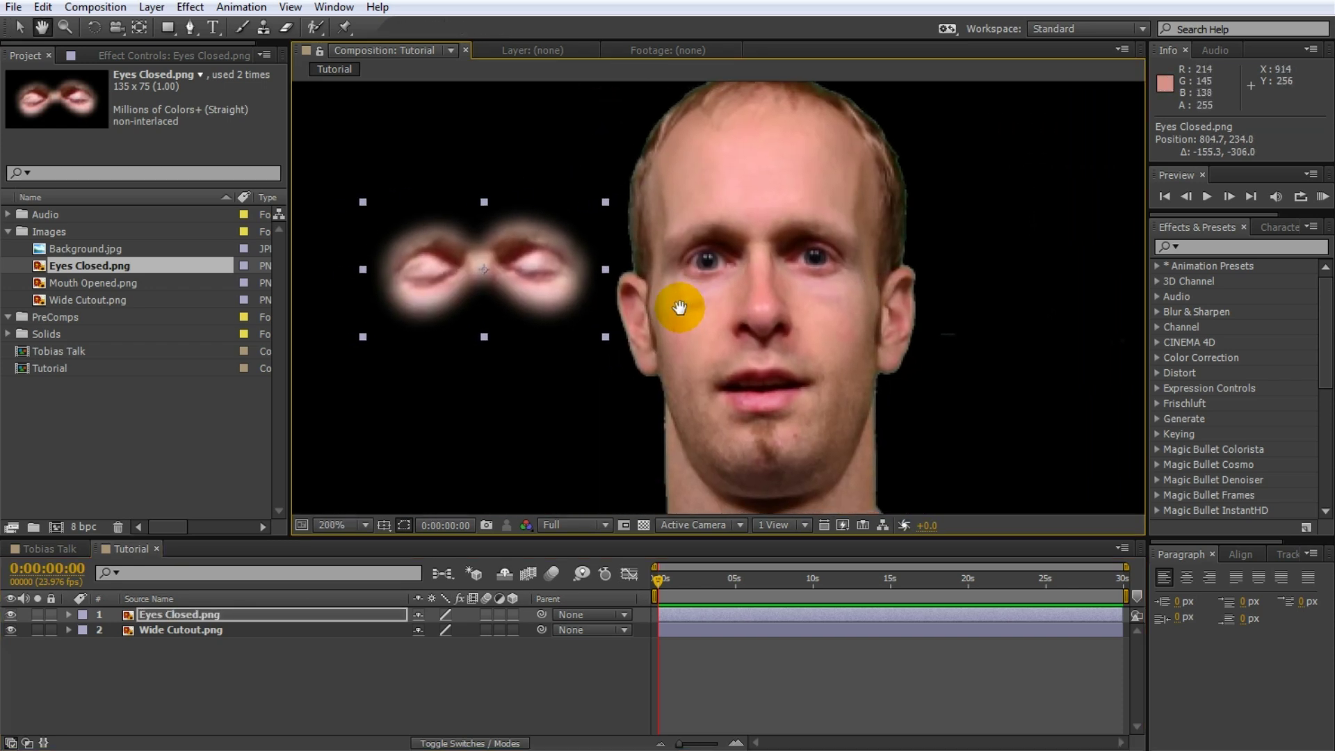
key("v")
left_click_drag(544, 283, 827, 270)
Step: Toggle the Eyes Closed layer's visibility to compare, leaving it visible
left_click(11, 615)
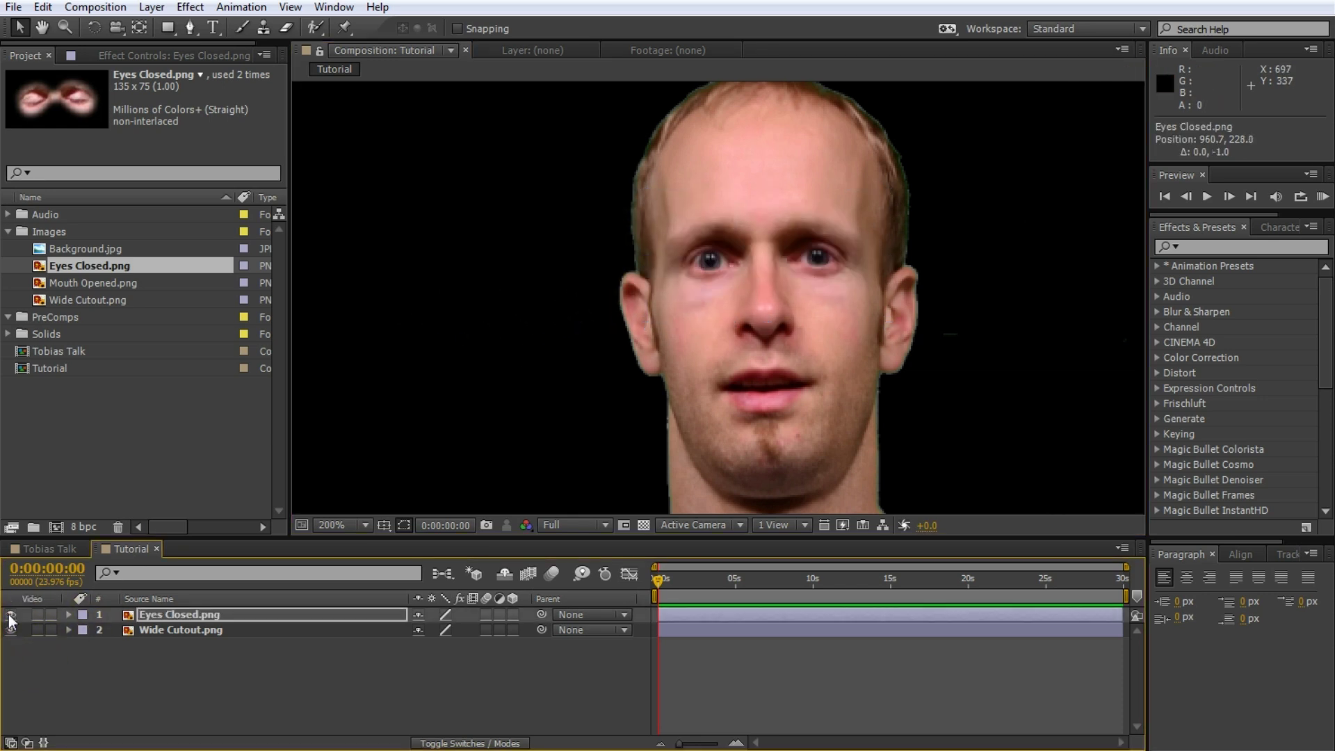
left_click(10, 615)
left_click(11, 614)
left_click(10, 615)
left_click(11, 615)
left_click(11, 615)
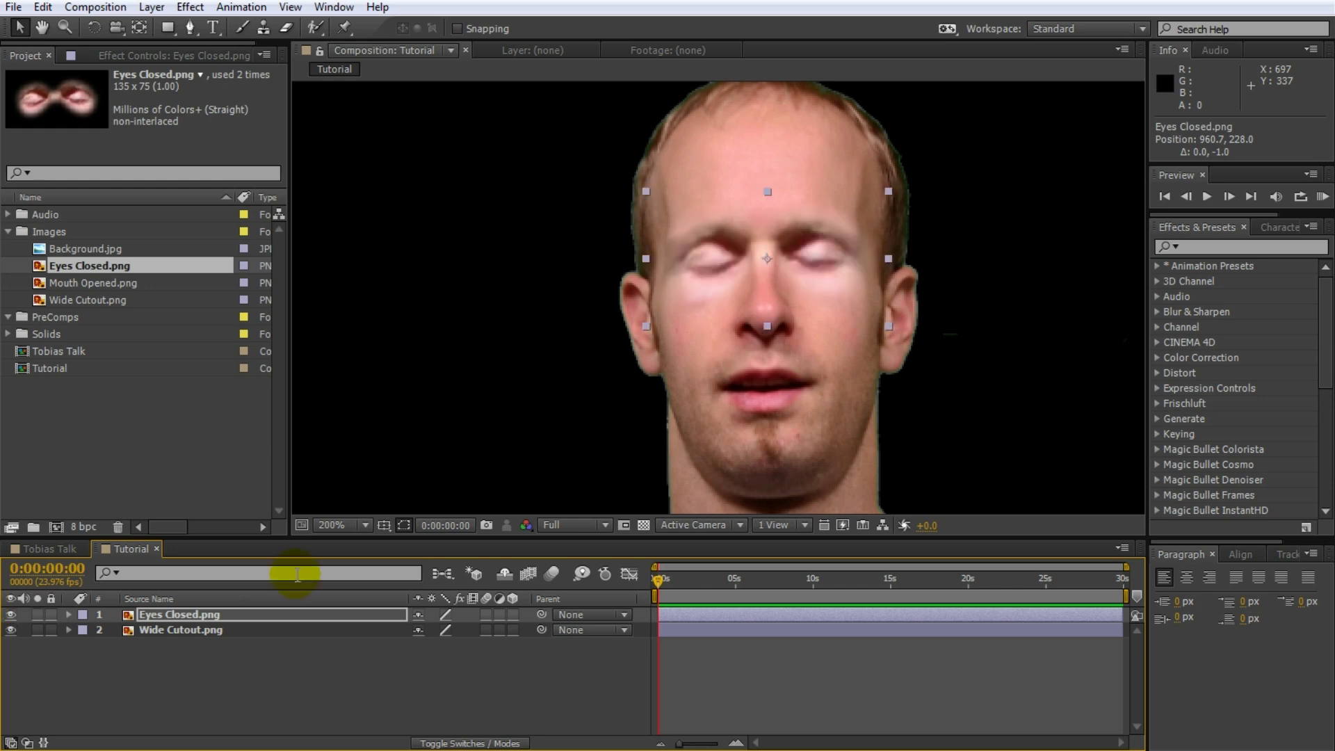
Step: Search Effects & Presets for 'curves' and apply Curves to the Eyes Closed layer
left_click(1213, 249)
type("c")
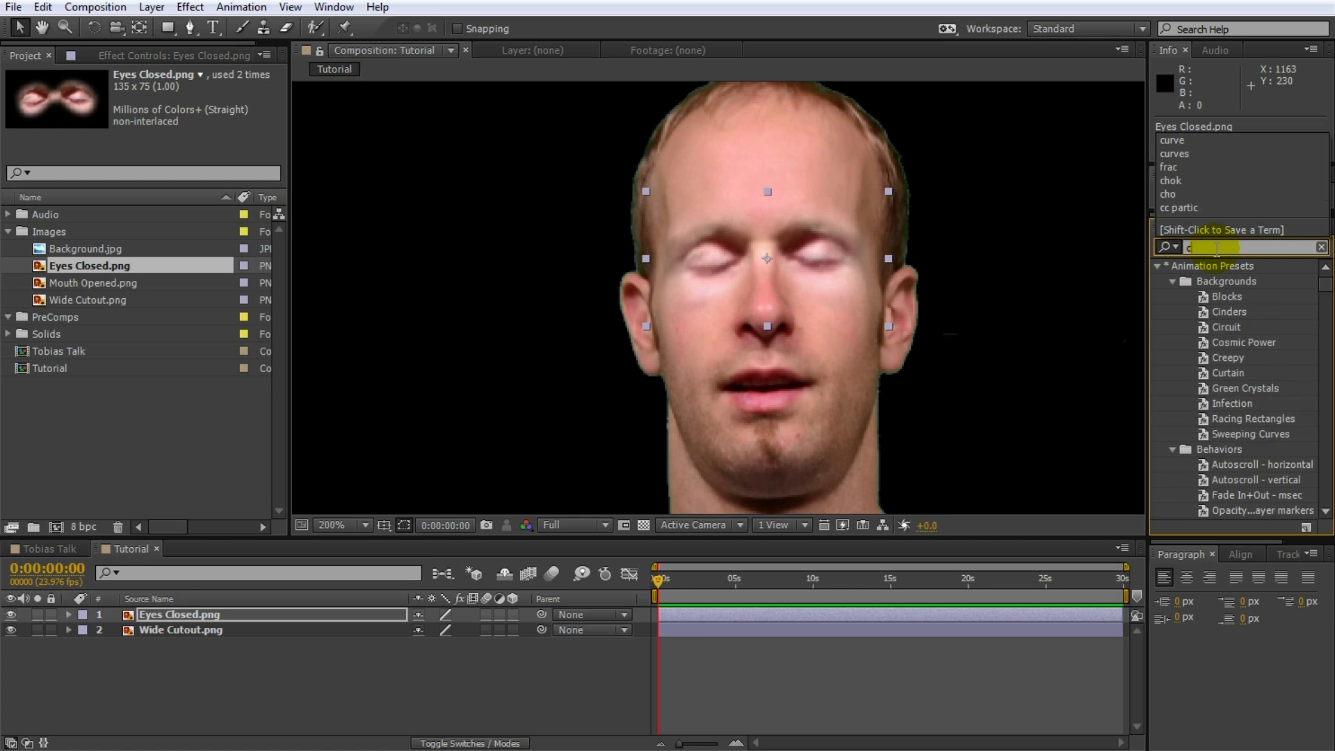
type("urves")
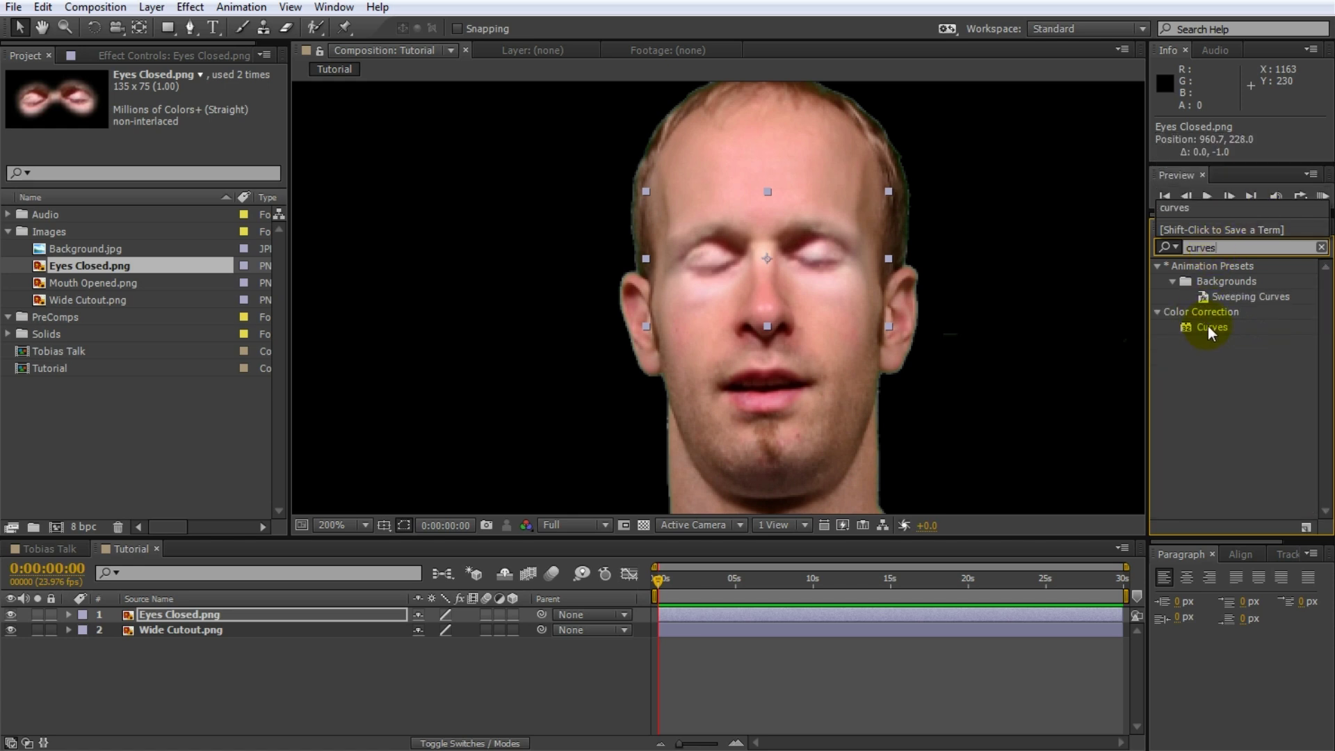
double_click(1208, 327)
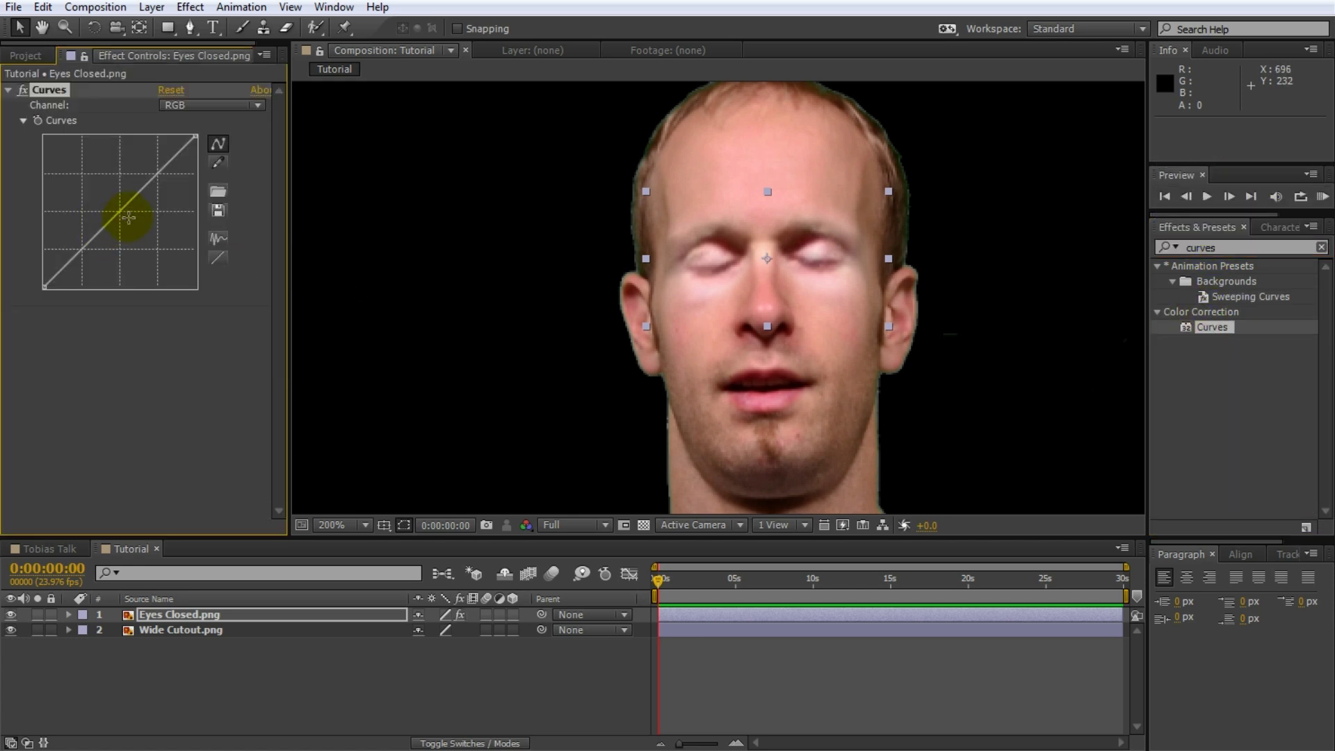
Step: Bend the RGB curve down to darken the eyes, then lower the Red channel curve
left_click_drag(125, 208, 166, 173)
left_click_drag(71, 268, 79, 266)
left_click(160, 197)
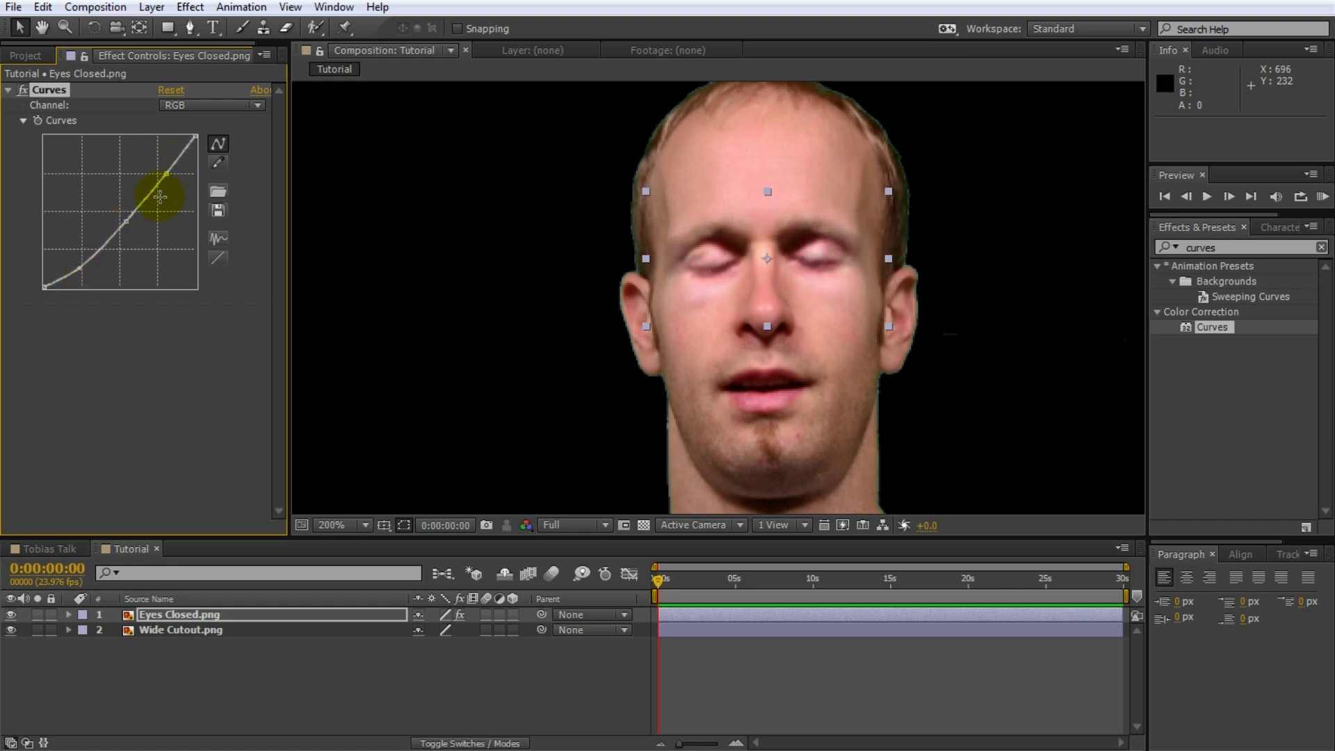
left_click(206, 105)
left_click(197, 141)
left_click_drag(119, 213, 126, 214)
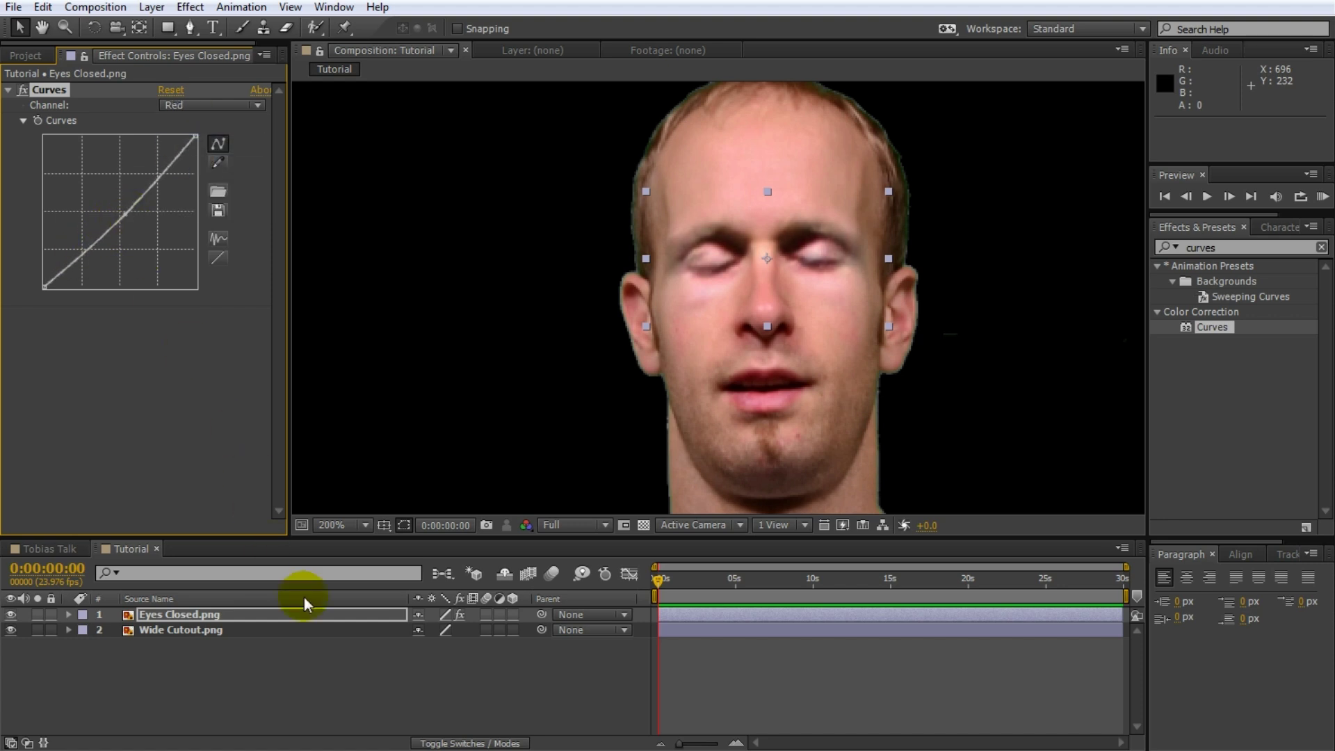
Step: Compare with and without the closed-eyes layer, leaving it hidden and the comp fit to view
left_click(332, 683)
key("comma")
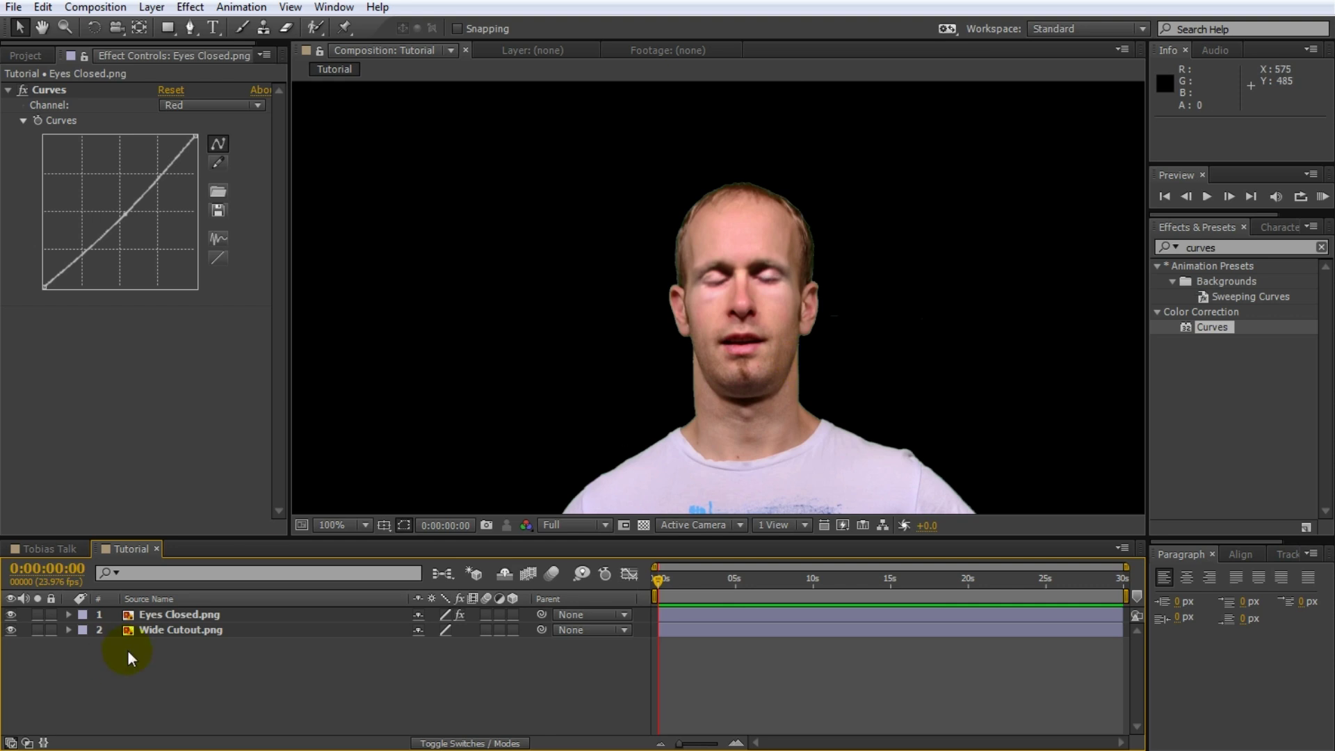
left_click(10, 614)
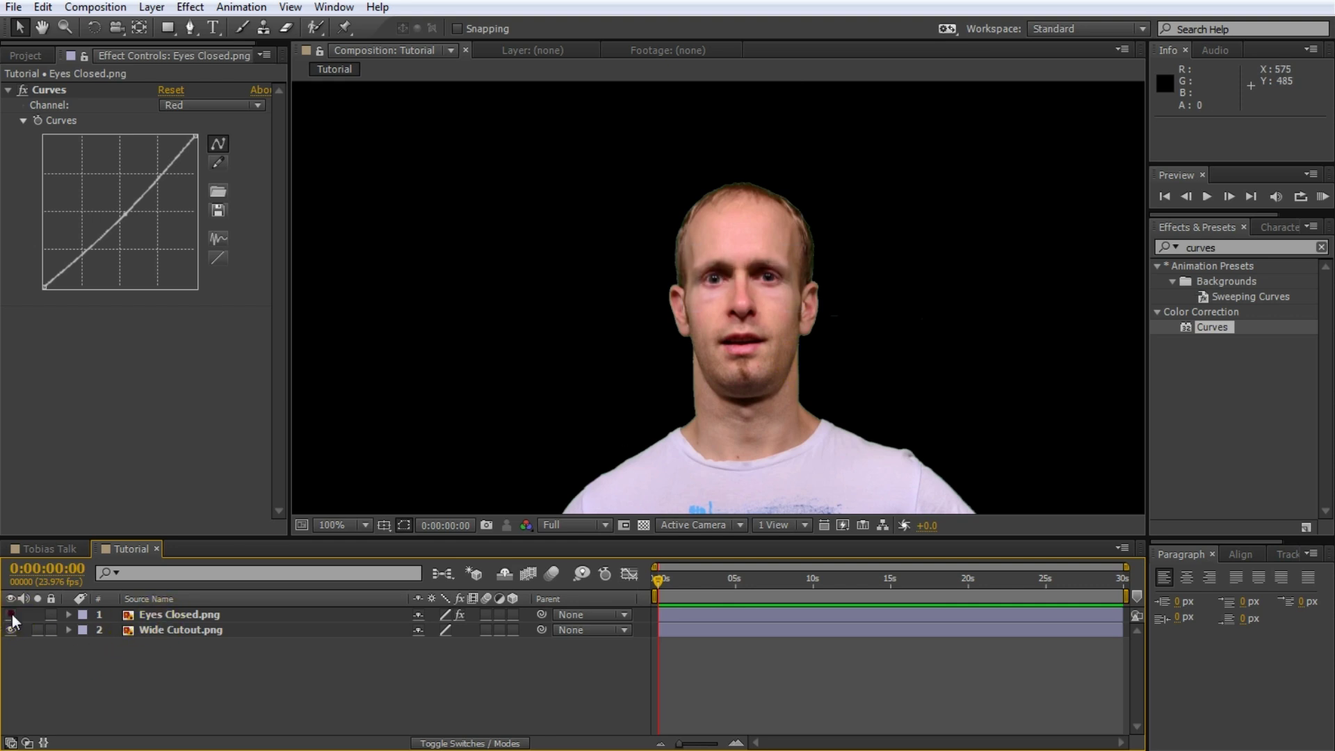
left_click(11, 615)
left_click(10, 615)
left_click(11, 614)
left_click(10, 615)
key("shift+slash")
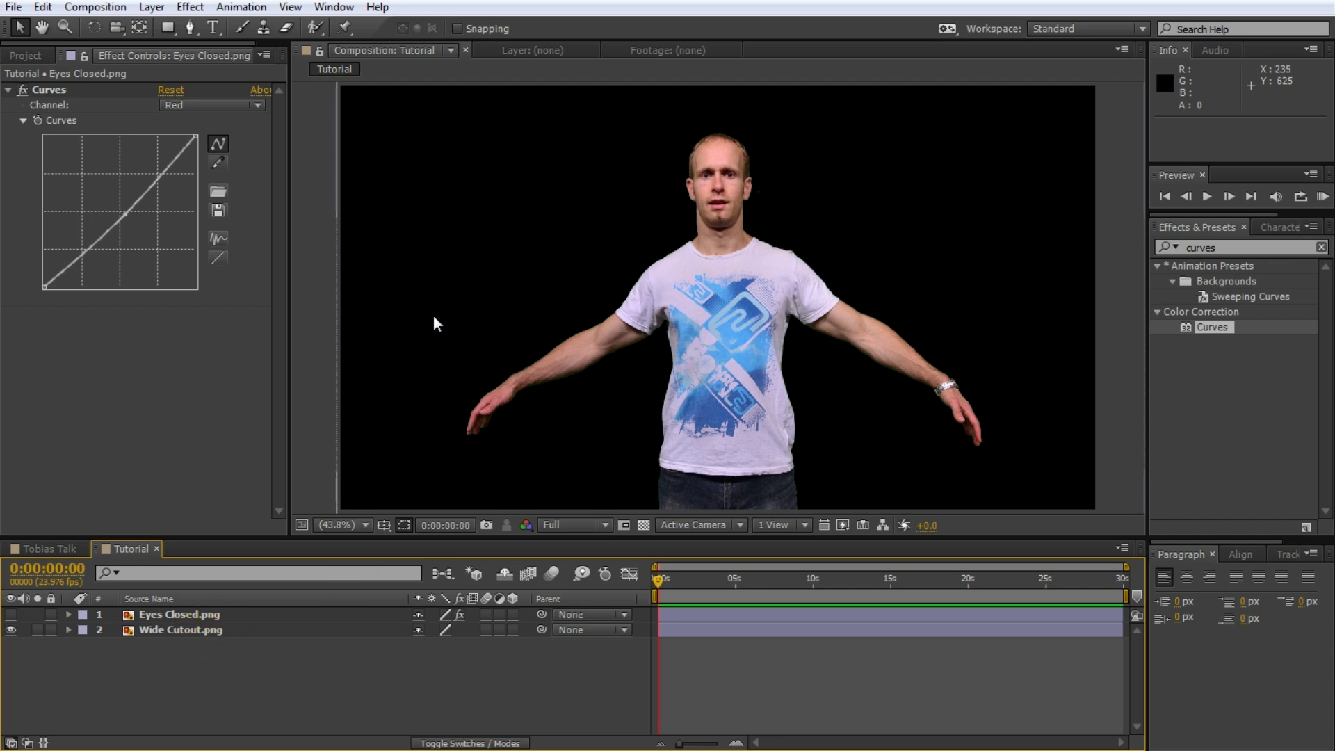
left_click(342, 10)
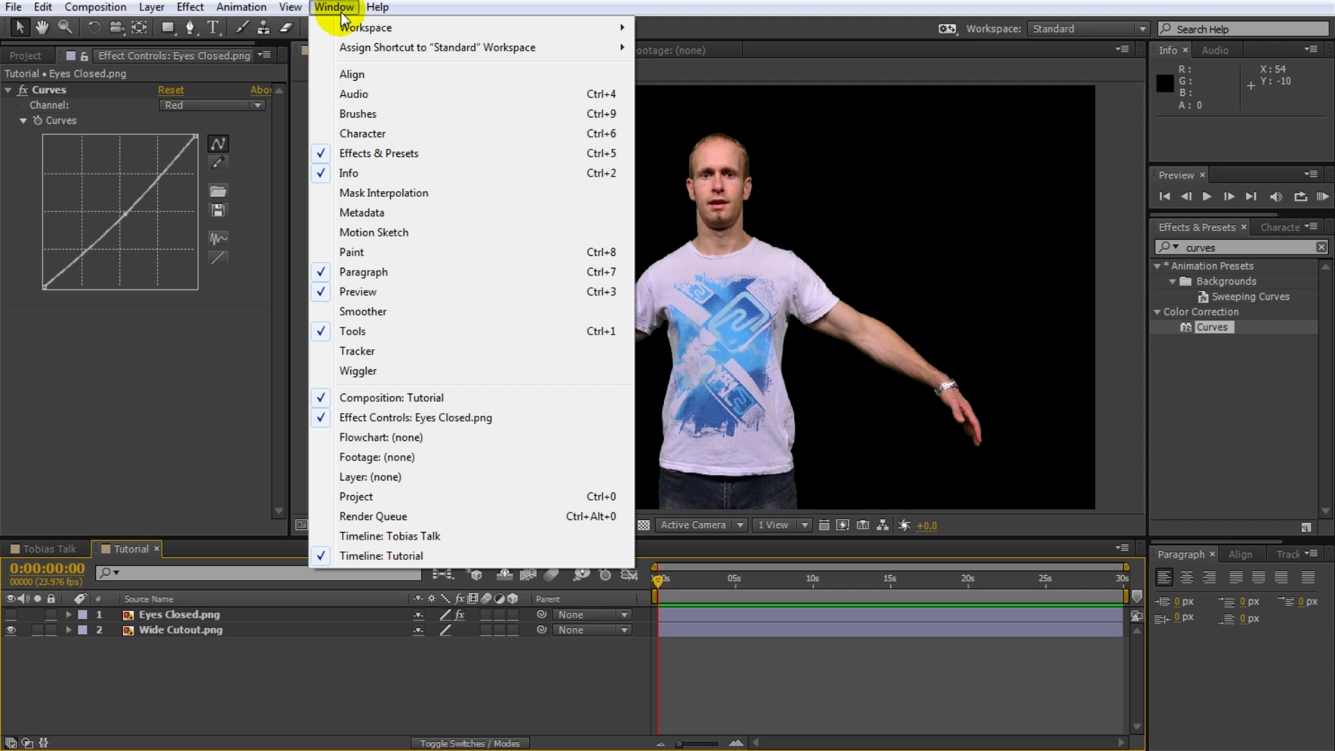
Step: In the Motion Sketch panel, capture a freehand path for Wide Cutout around the comp viewer
left_click(376, 233)
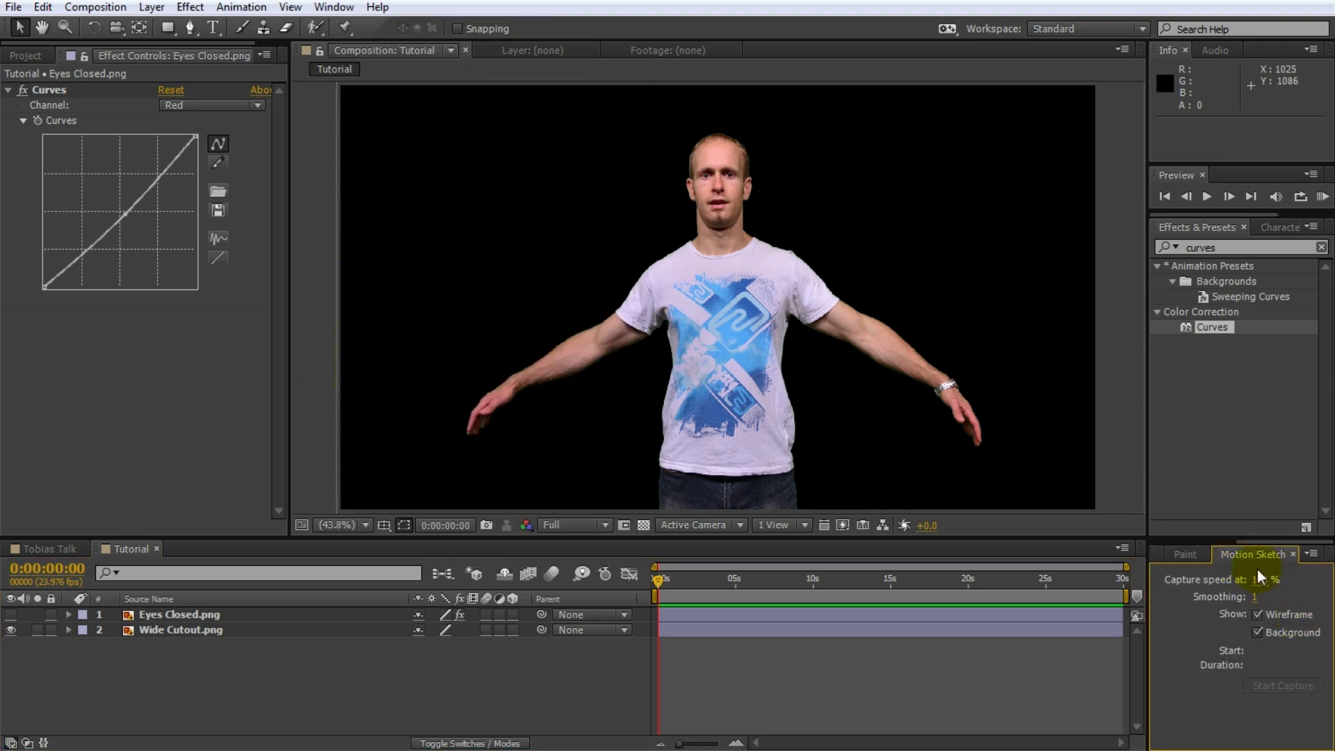
left_click_drag(1149, 640, 1091, 644)
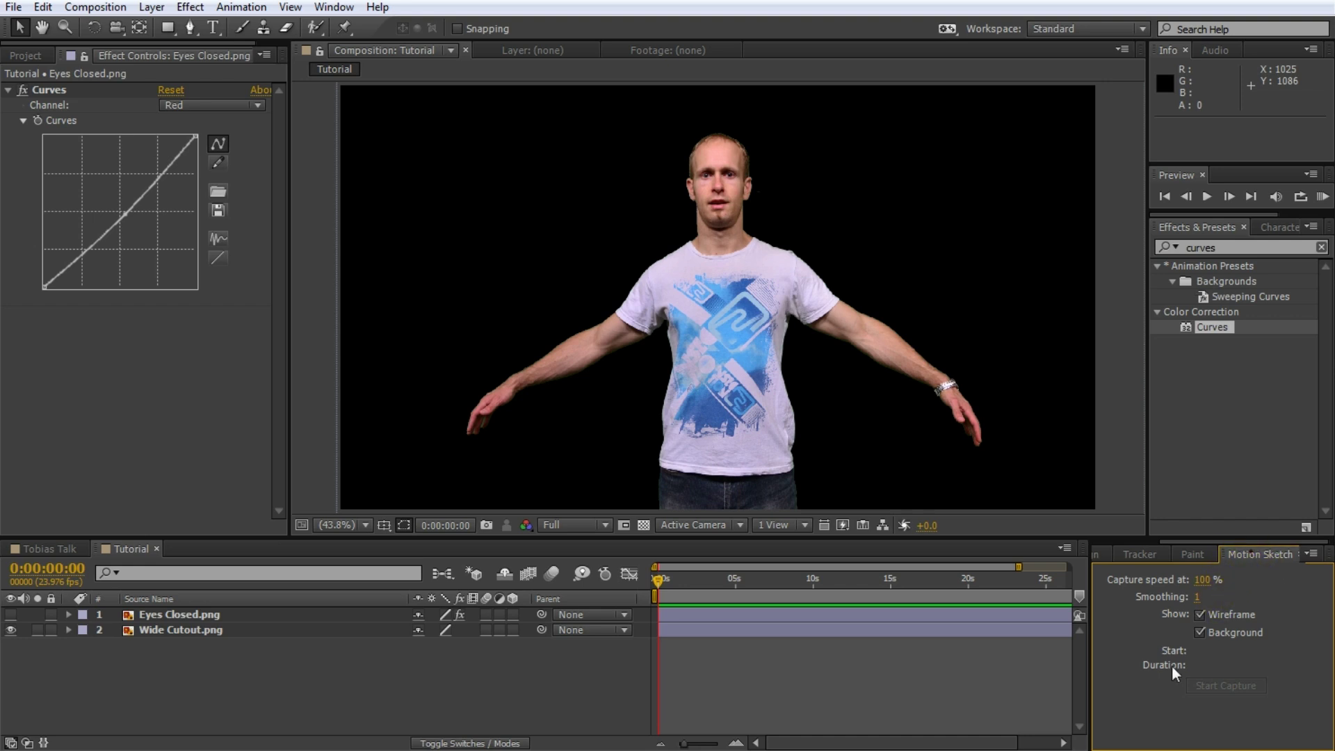
left_click(173, 630)
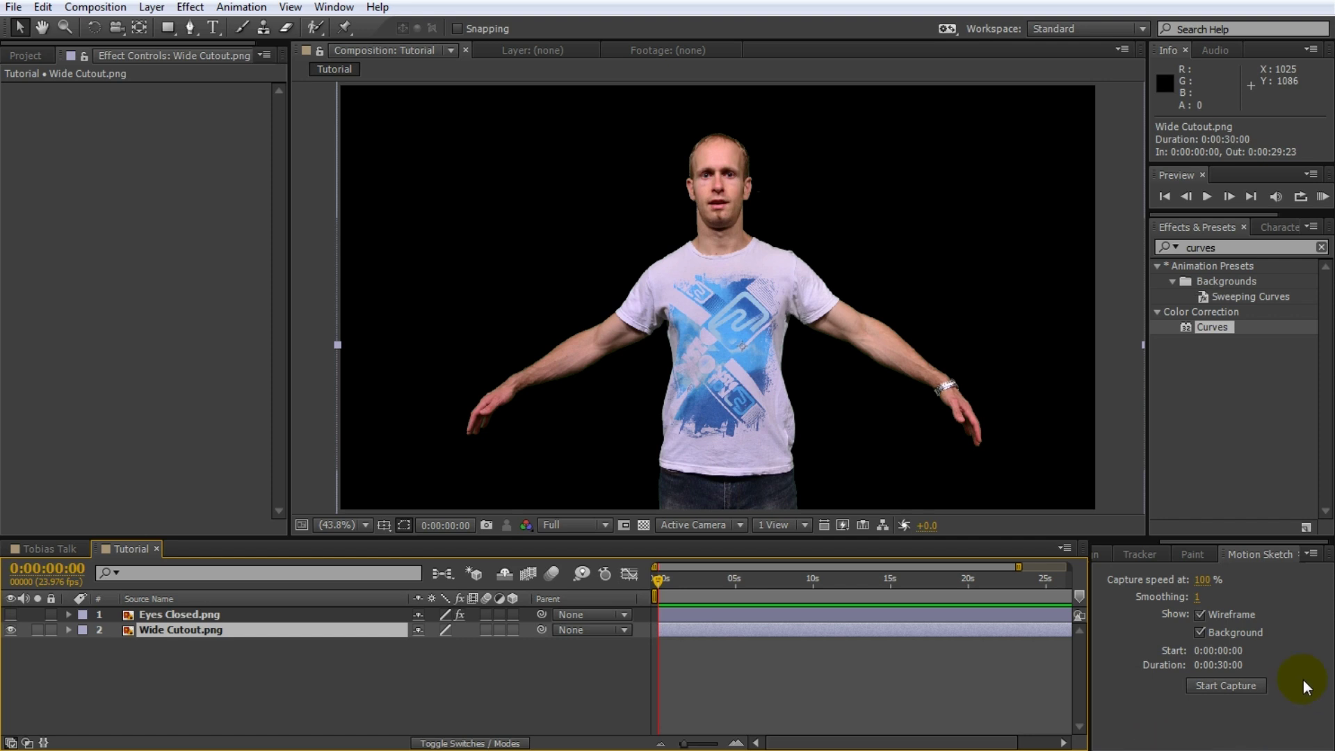
left_click(1236, 685)
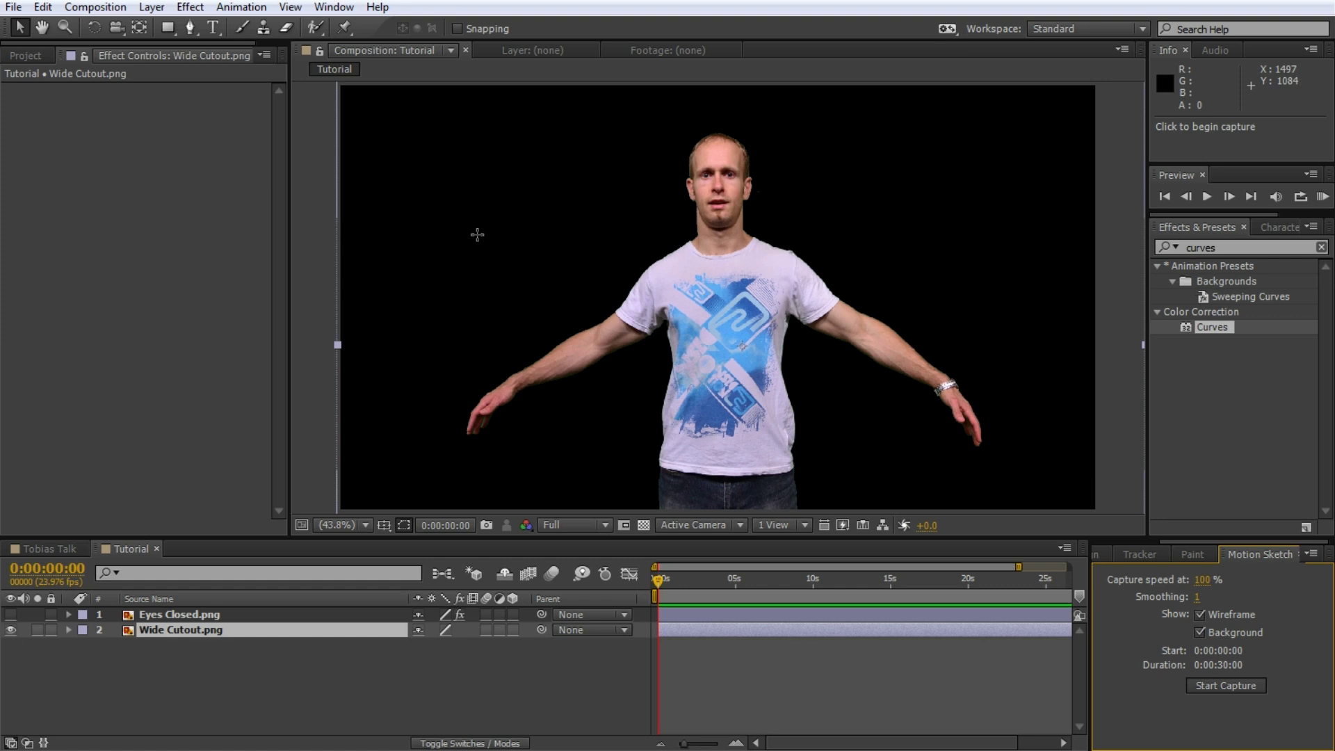
mouse_move(477, 234)
left_mouse_down()
mouse_move(503, 267)
mouse_move(608, 267)
mouse_move(684, 167)
mouse_move(740, 159)
mouse_move(798, 217)
mouse_move(829, 307)
mouse_move(813, 347)
mouse_move(733, 413)
mouse_move(676, 387)
mouse_move(575, 277)
mouse_move(516, 327)
mouse_move(529, 342)
mouse_move(646, 316)
mouse_move(764, 367)
mouse_move(824, 360)
mouse_move(807, 309)
mouse_move(667, 280)
mouse_move(542, 269)
mouse_move(486, 295)
mouse_move(621, 273)
mouse_move(750, 317)
mouse_move(879, 300)
mouse_move(892, 281)
mouse_move(816, 323)
mouse_move(696, 326)
mouse_move(590, 297)
mouse_move(515, 315)
mouse_move(510, 345)
mouse_move(931, 352)
mouse_move(947, 337)
mouse_move(867, 361)
mouse_move(589, 295)
mouse_move(535, 337)
mouse_move(567, 352)
mouse_move(669, 353)
left_mouse_up()
Step: Review Wide Cutout's sketched position keyframes, then undo the Motion Sketch
left_click(240, 628)
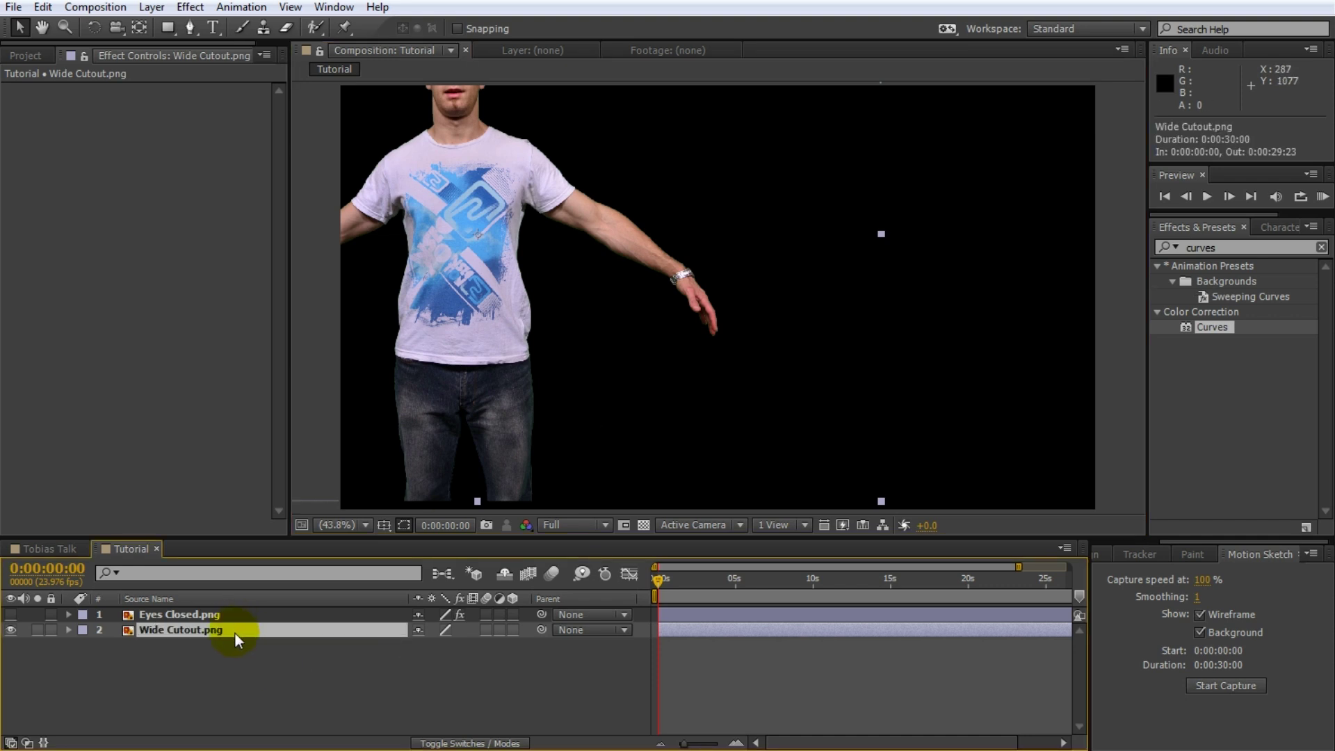
key("u")
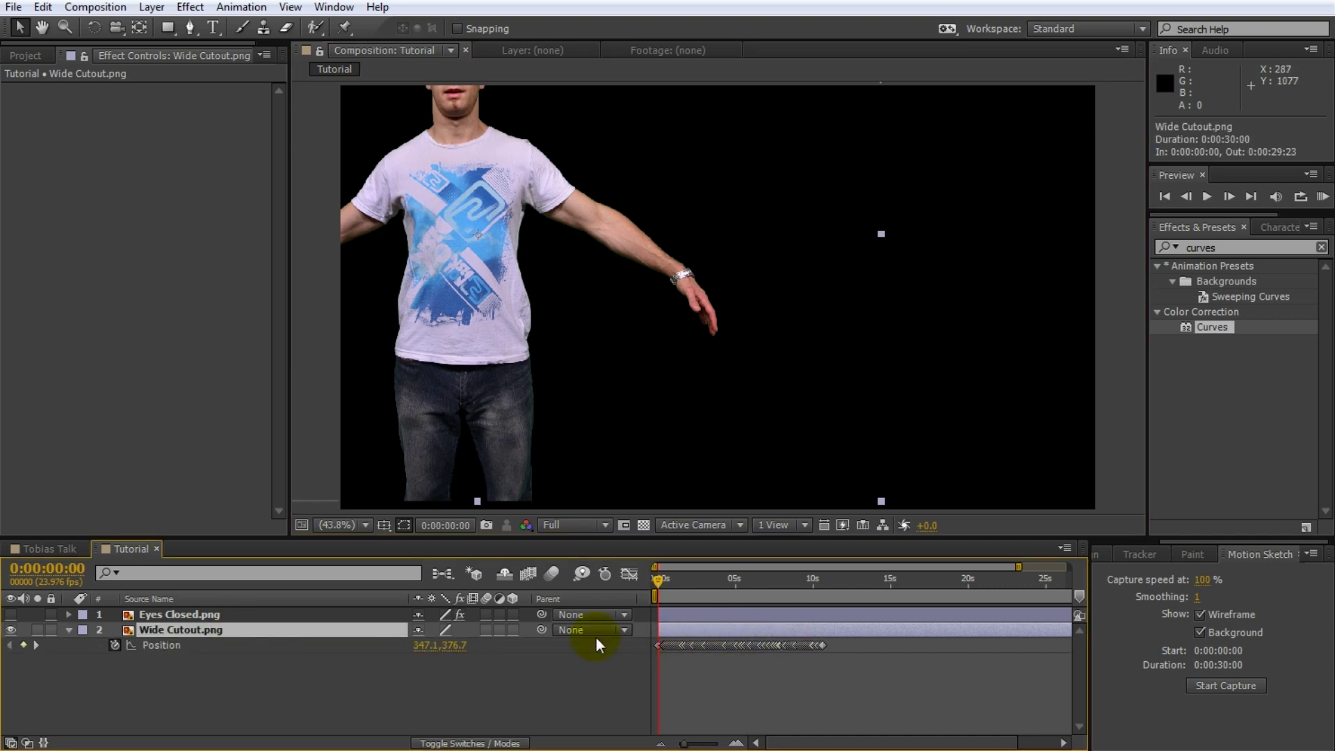
left_click_drag(662, 577, 729, 591)
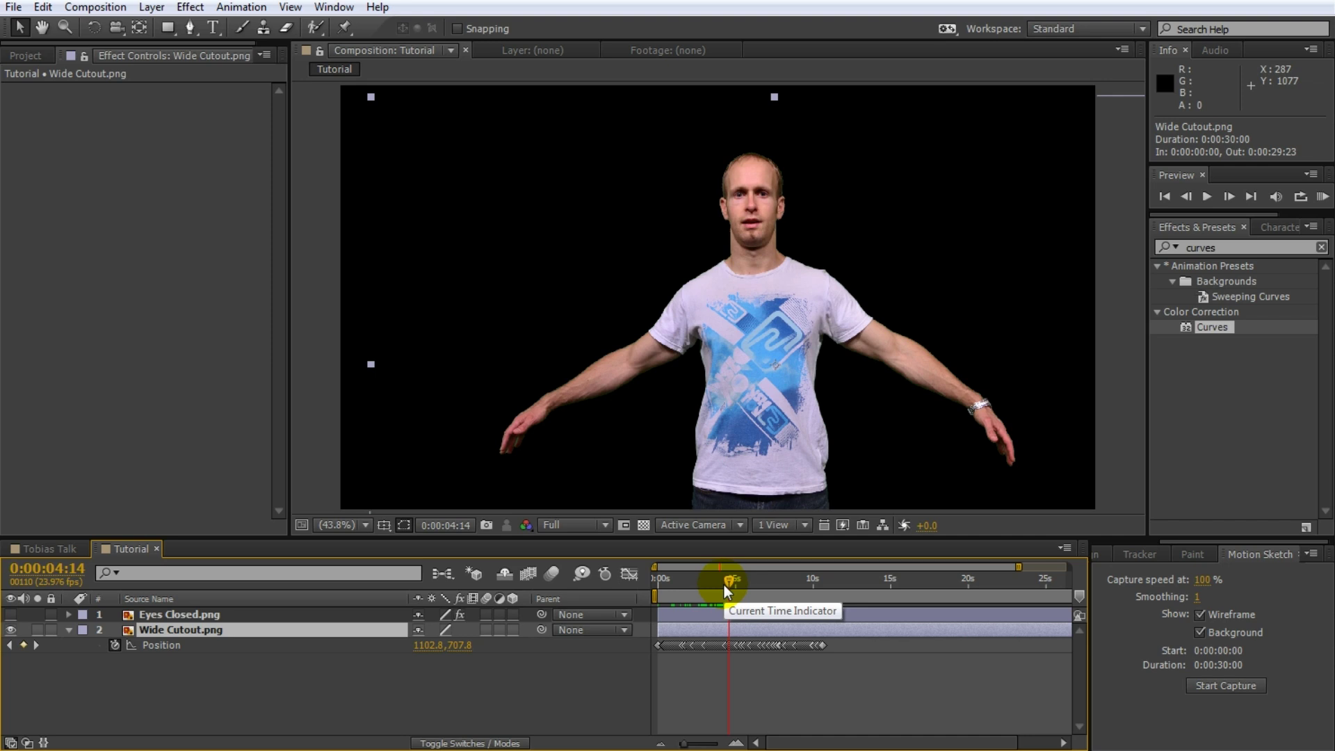
mouse_move(728, 579)
left_mouse_down()
mouse_move(704, 575)
mouse_move(764, 587)
mouse_move(728, 594)
left_mouse_up()
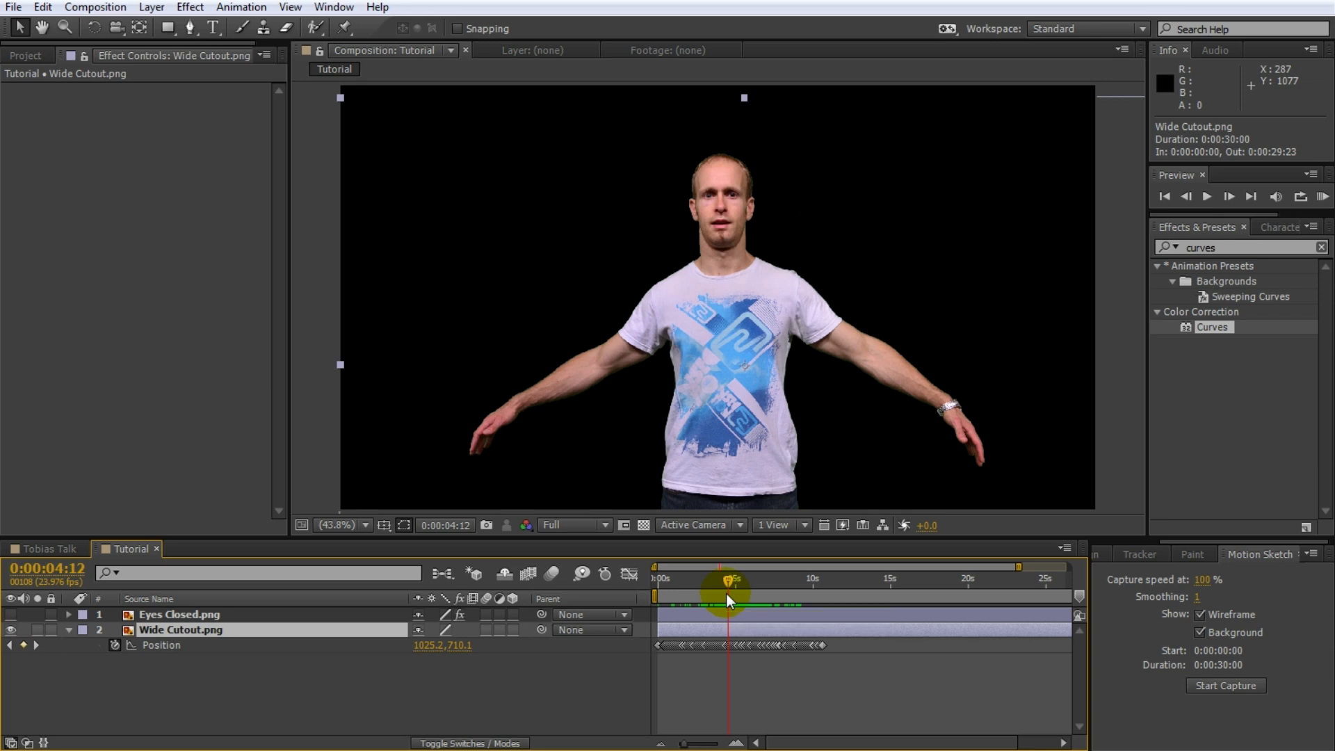
key("ctrl+z")
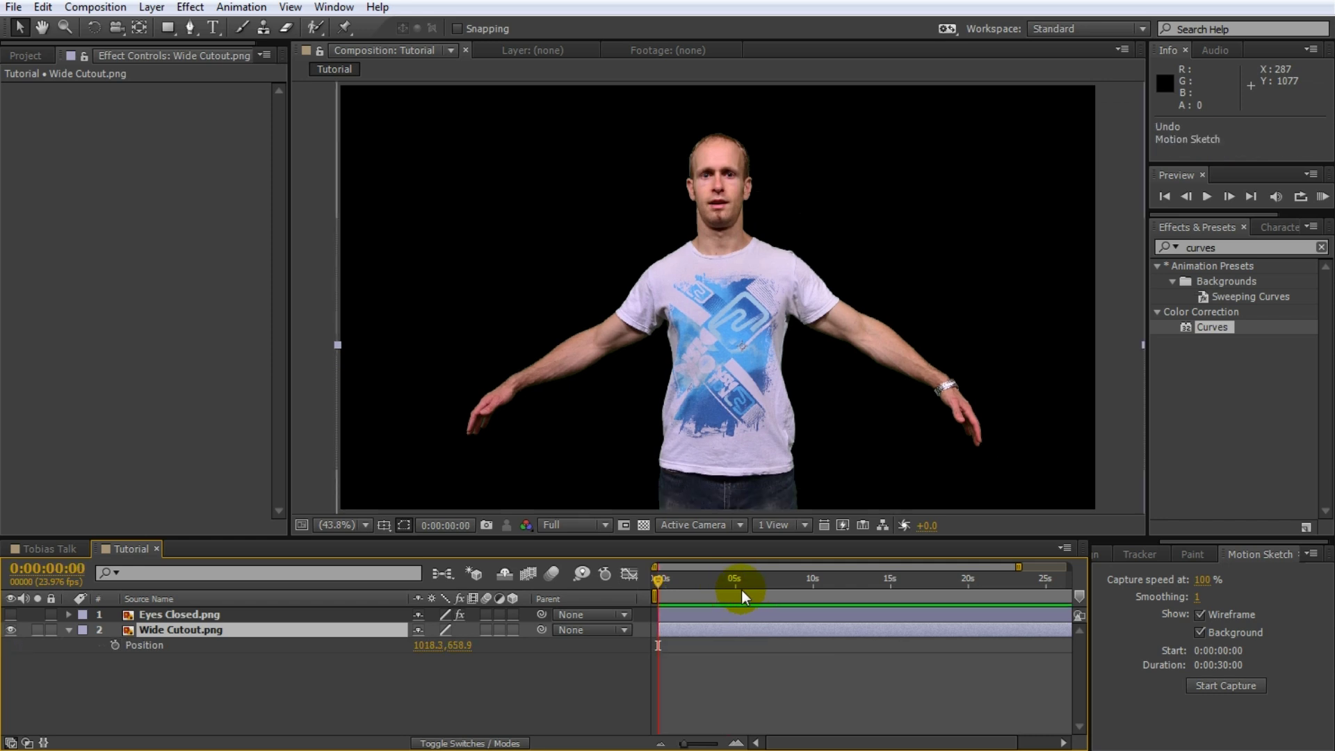
left_click_drag(673, 579, 726, 574)
Step: Turn the Eyes Closed layer back on and collapse the Wide Cutout properties
left_click(394, 687)
left_click(10, 614)
left_click(10, 615)
left_click(10, 615)
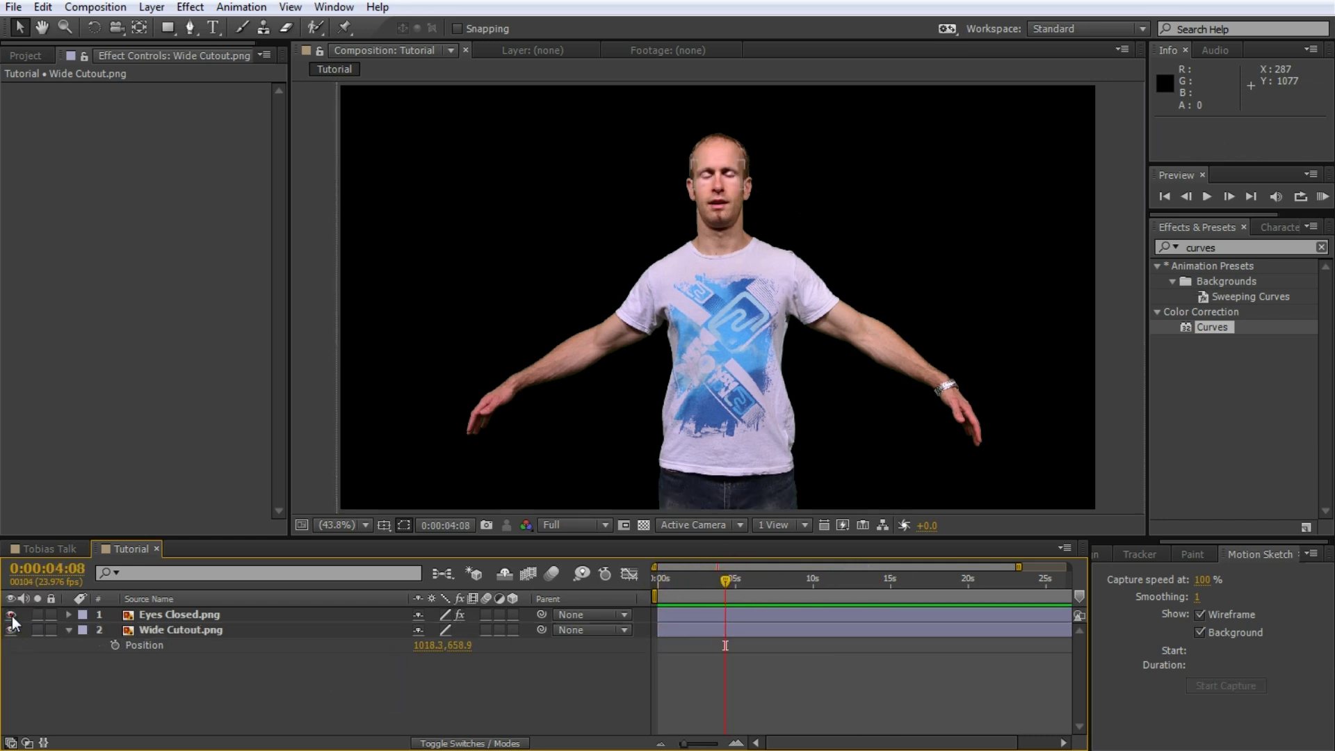
left_click(68, 630)
right_click(104, 664)
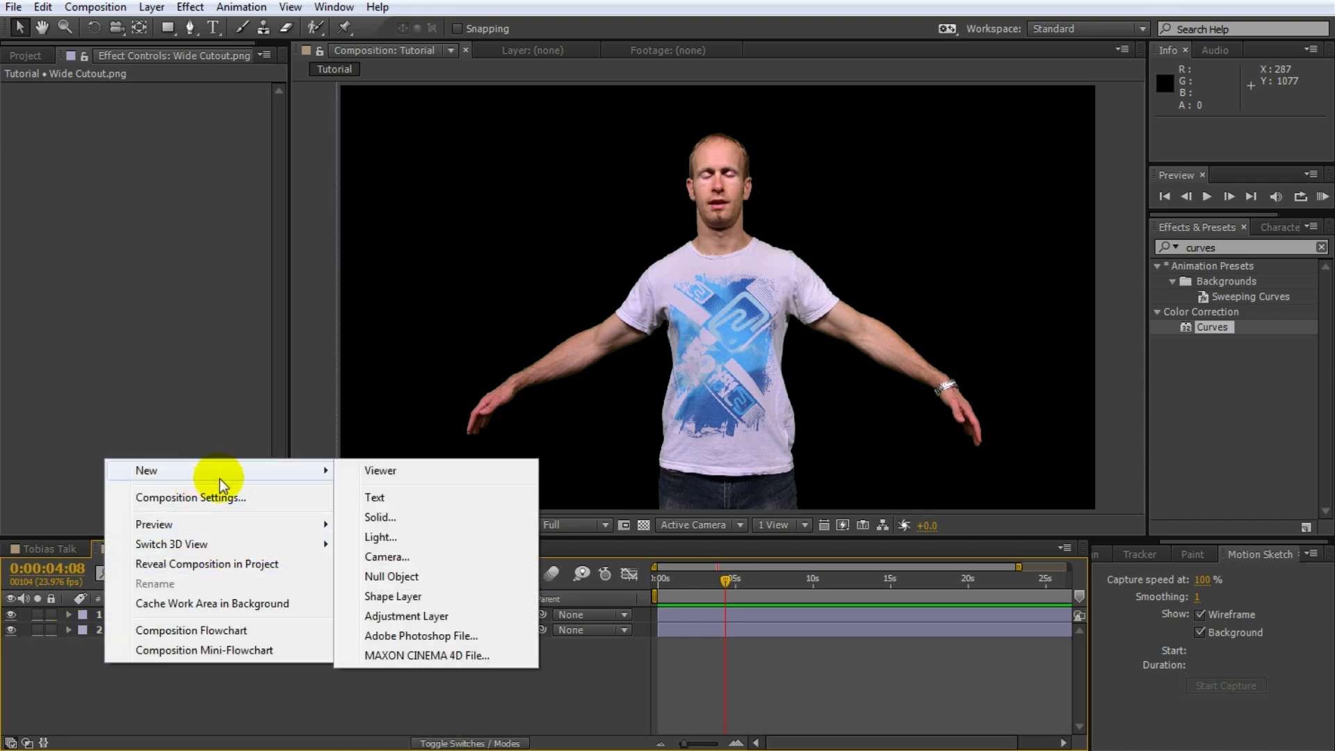
Step: Add a new Null Object layer named Eyes Control
mouse_move(306, 472)
left_click(411, 578)
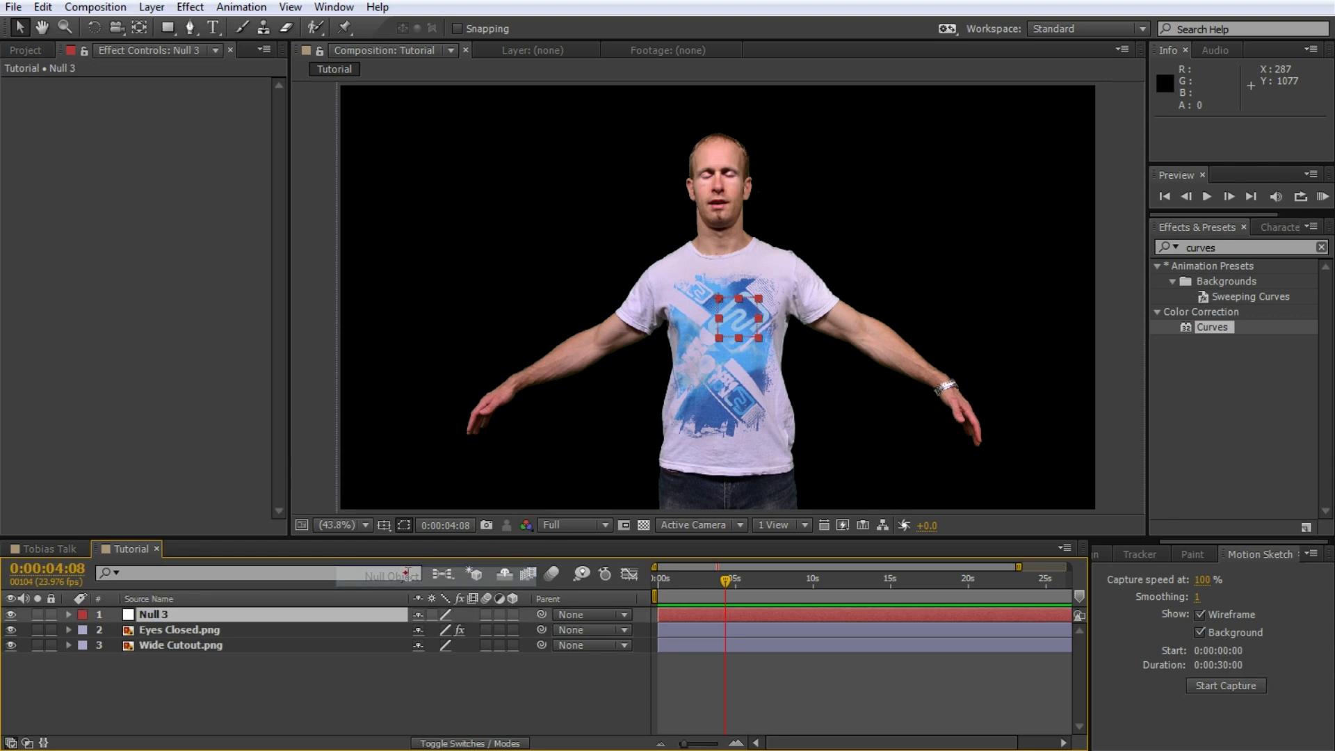
key("Return")
type("Eyes Control")
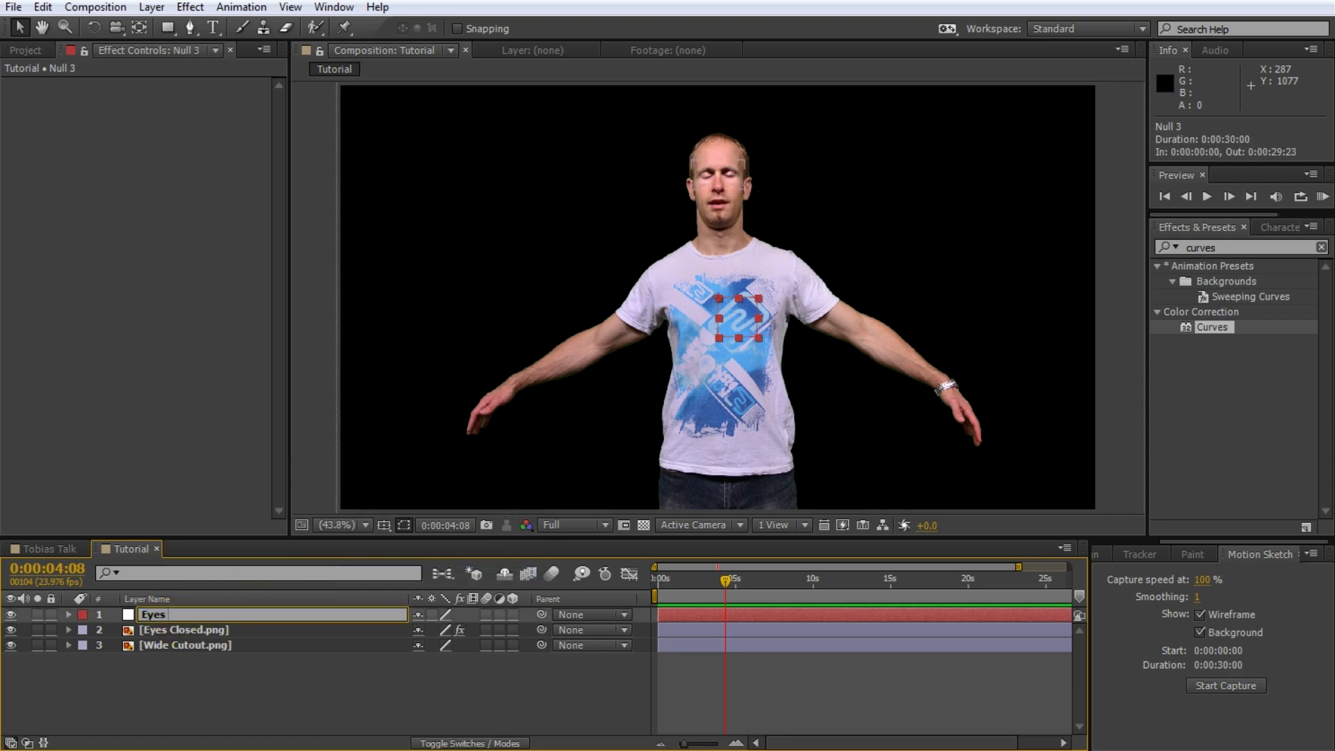
left_click(295, 575)
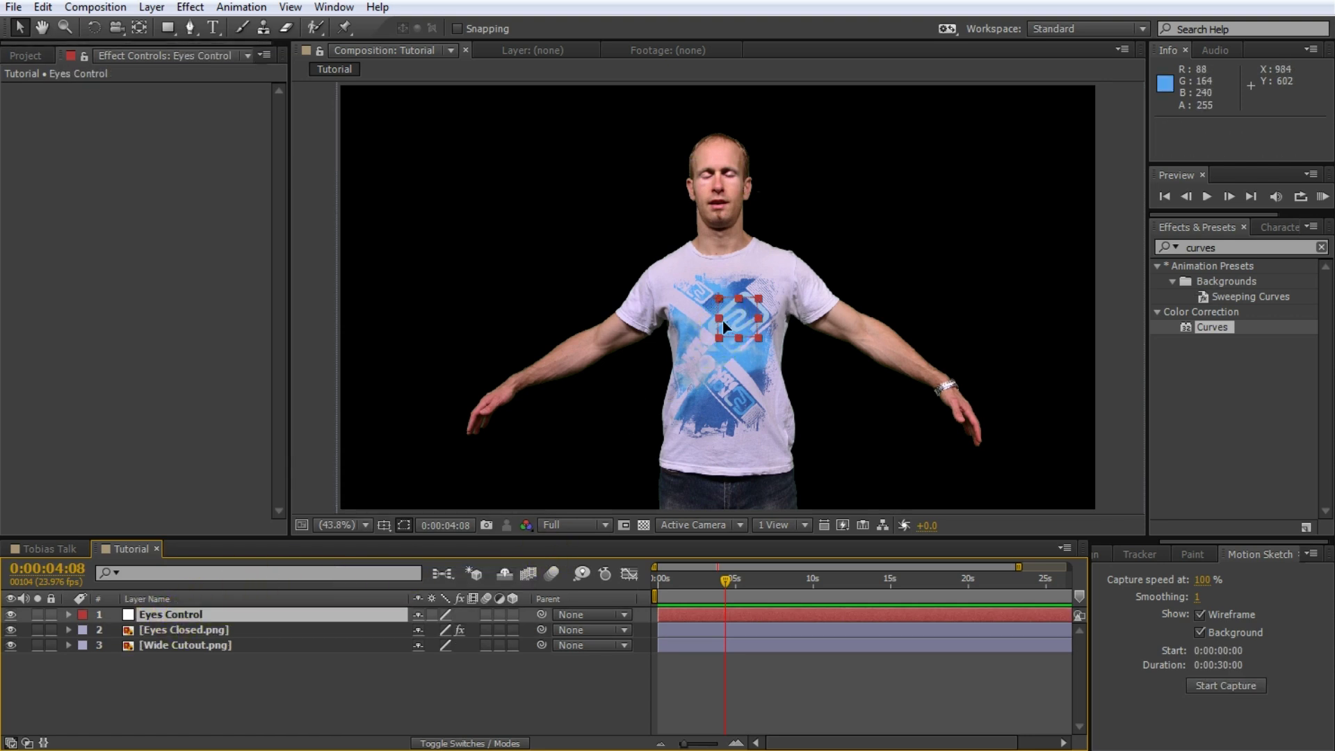
Step: Park the Eyes Control null near the top-left, at position 90.1, 124.4
left_click_drag(716, 344, 368, 137)
key("alt+shift+p")
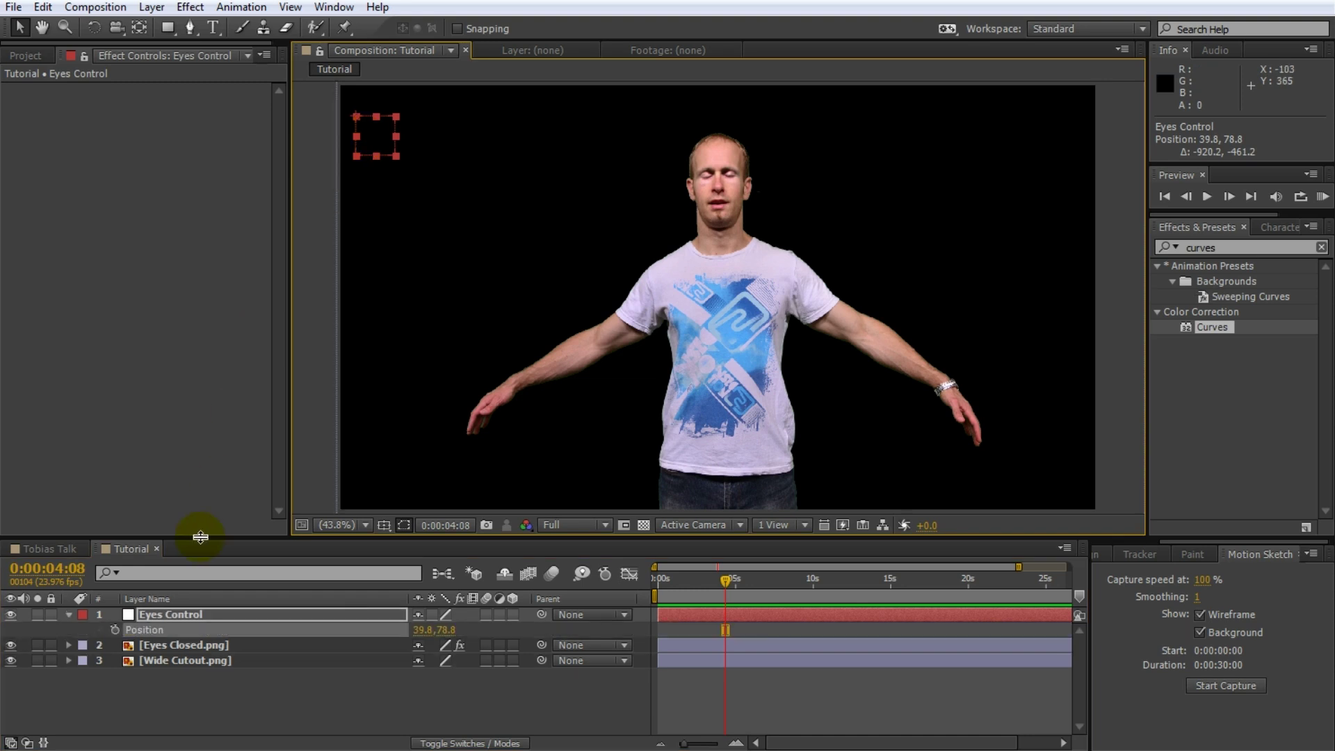
left_click(144, 616)
left_click(457, 629)
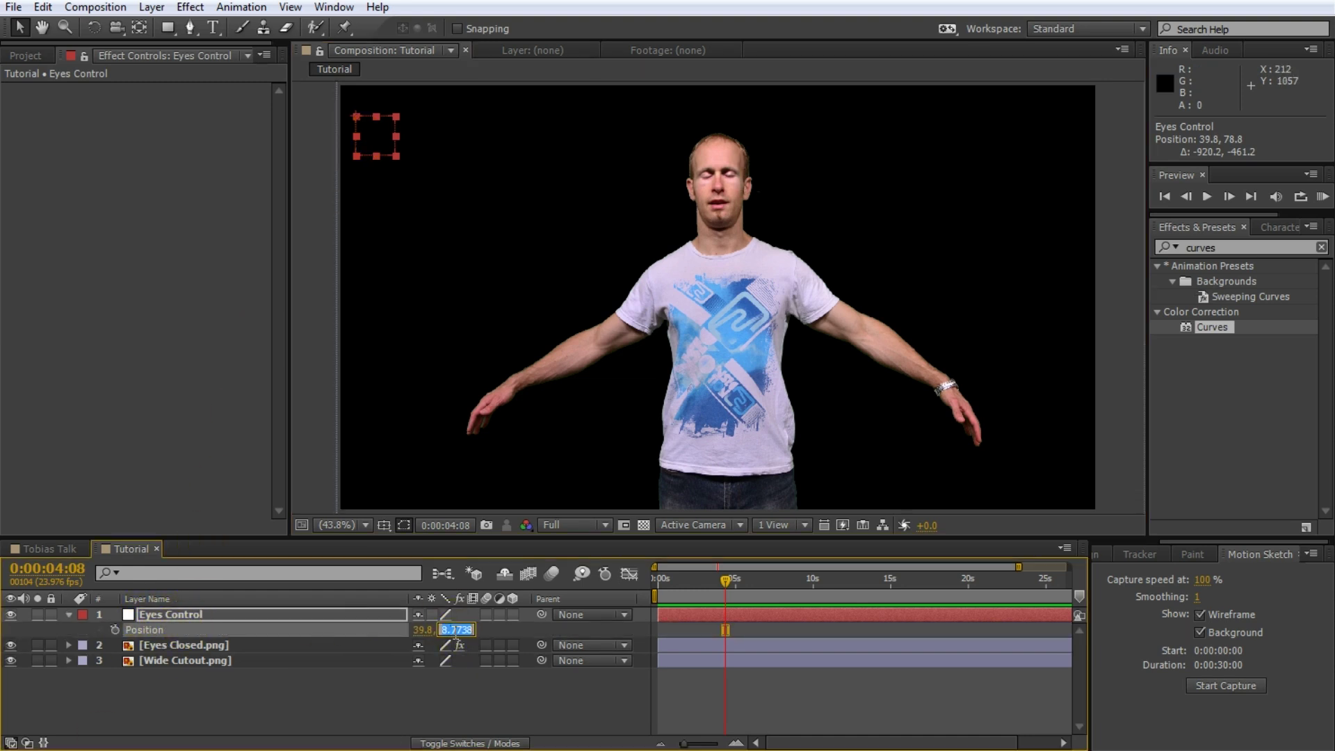
left_click(443, 680)
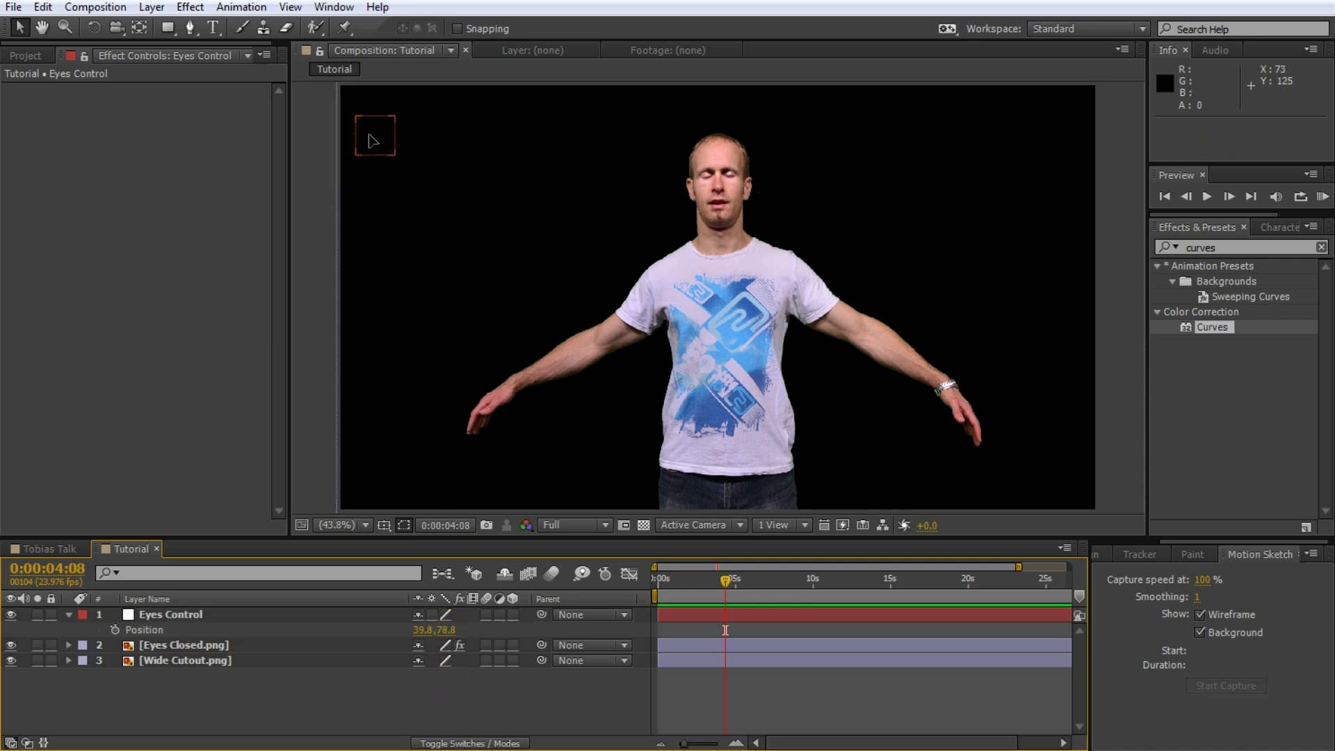
mouse_move(369, 153)
left_mouse_down()
mouse_move(370, 475)
mouse_move(372, 129)
left_mouse_up()
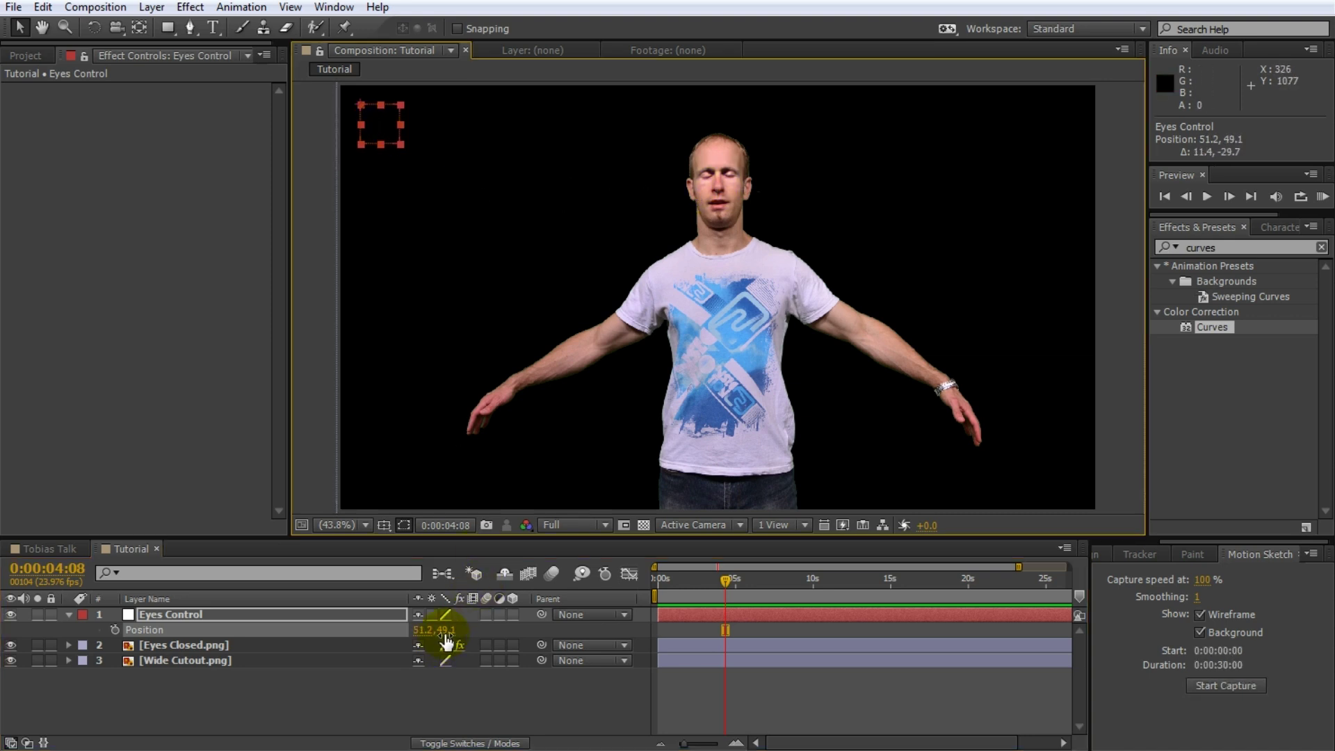
left_click_drag(379, 138, 384, 320)
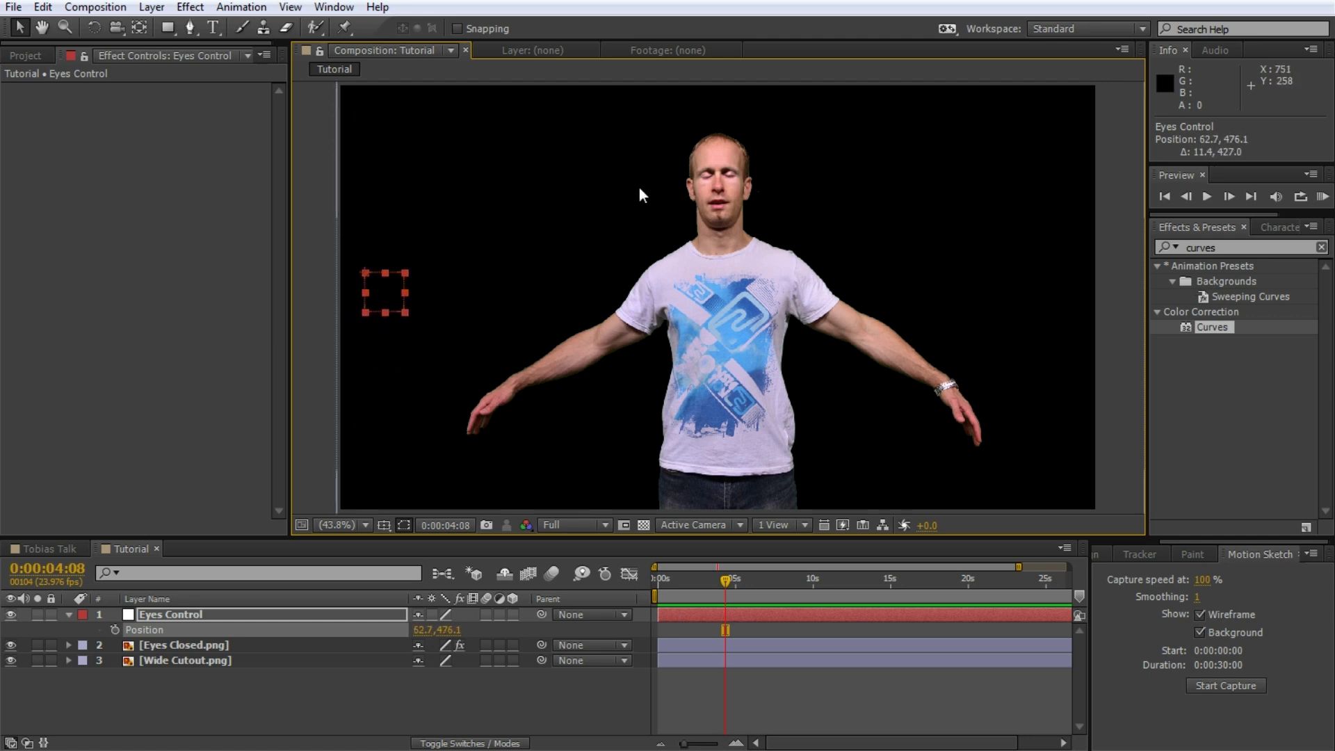
left_click_drag(385, 305, 400, 165)
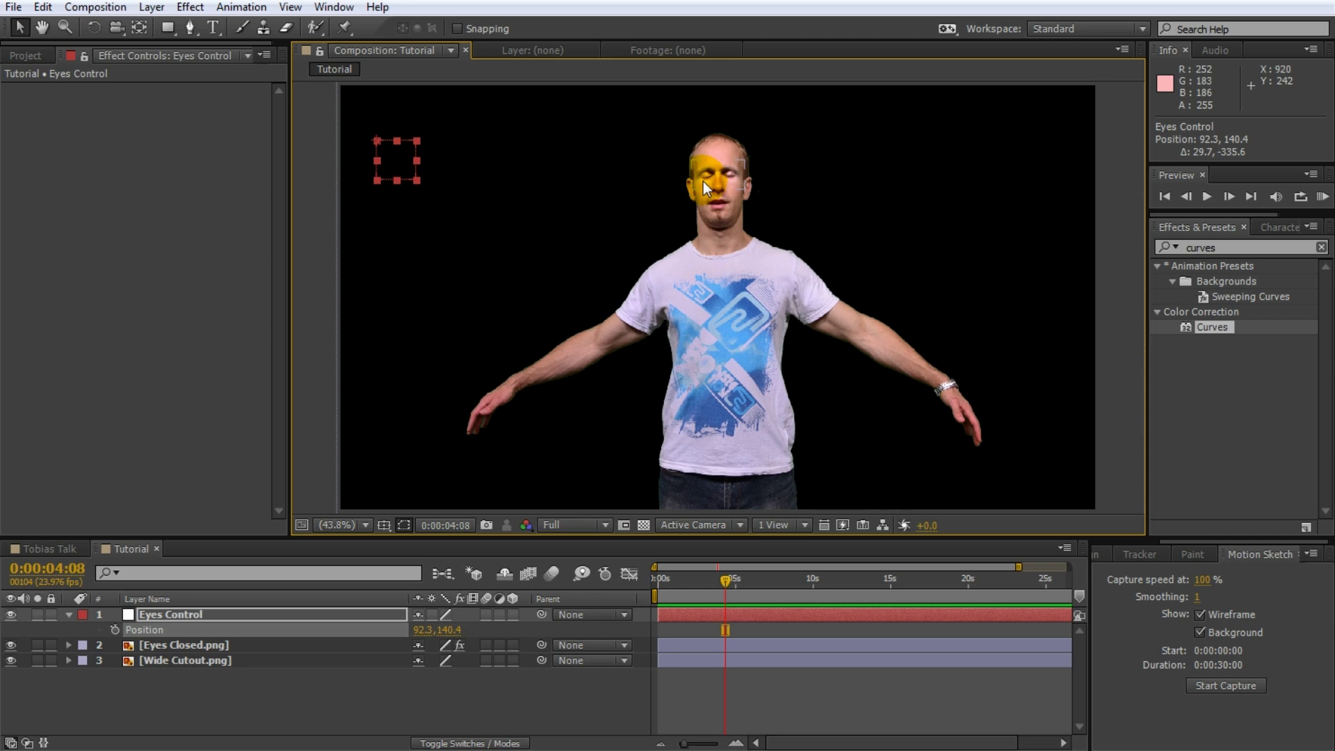
mouse_move(400, 162)
left_mouse_down()
mouse_move(390, 461)
mouse_move(426, 143)
mouse_move(399, 153)
left_mouse_up()
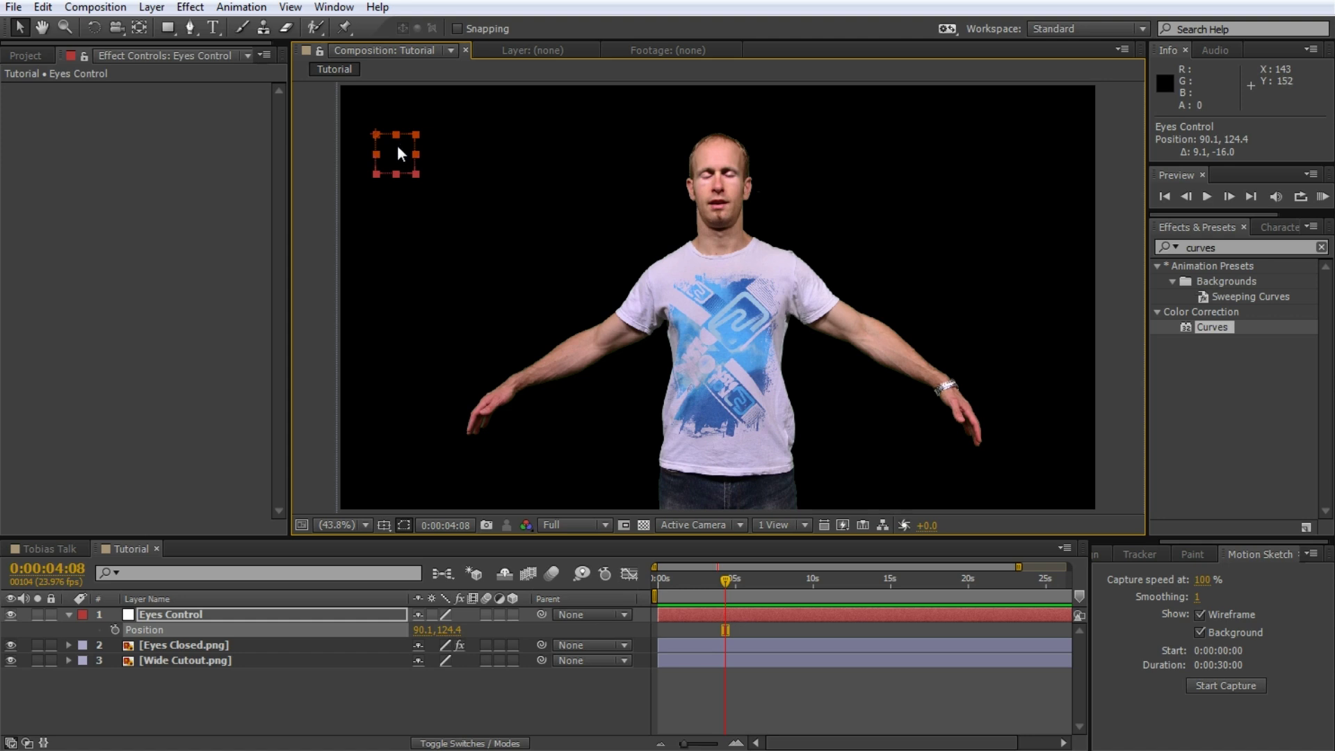
left_click(182, 618)
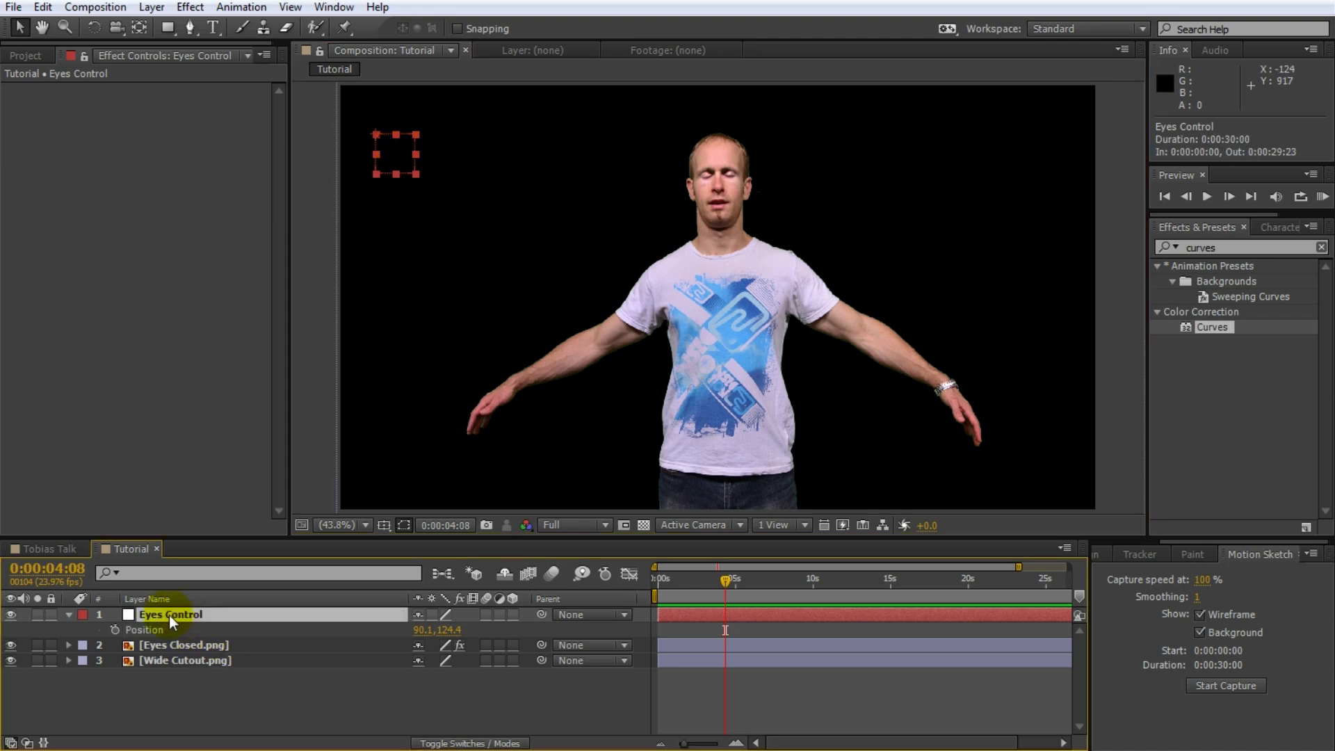
Step: Add an Opacity expression on Eyes Closed.png pick-whipped to Eyes Control's Y position
left_click(171, 648)
key("t")
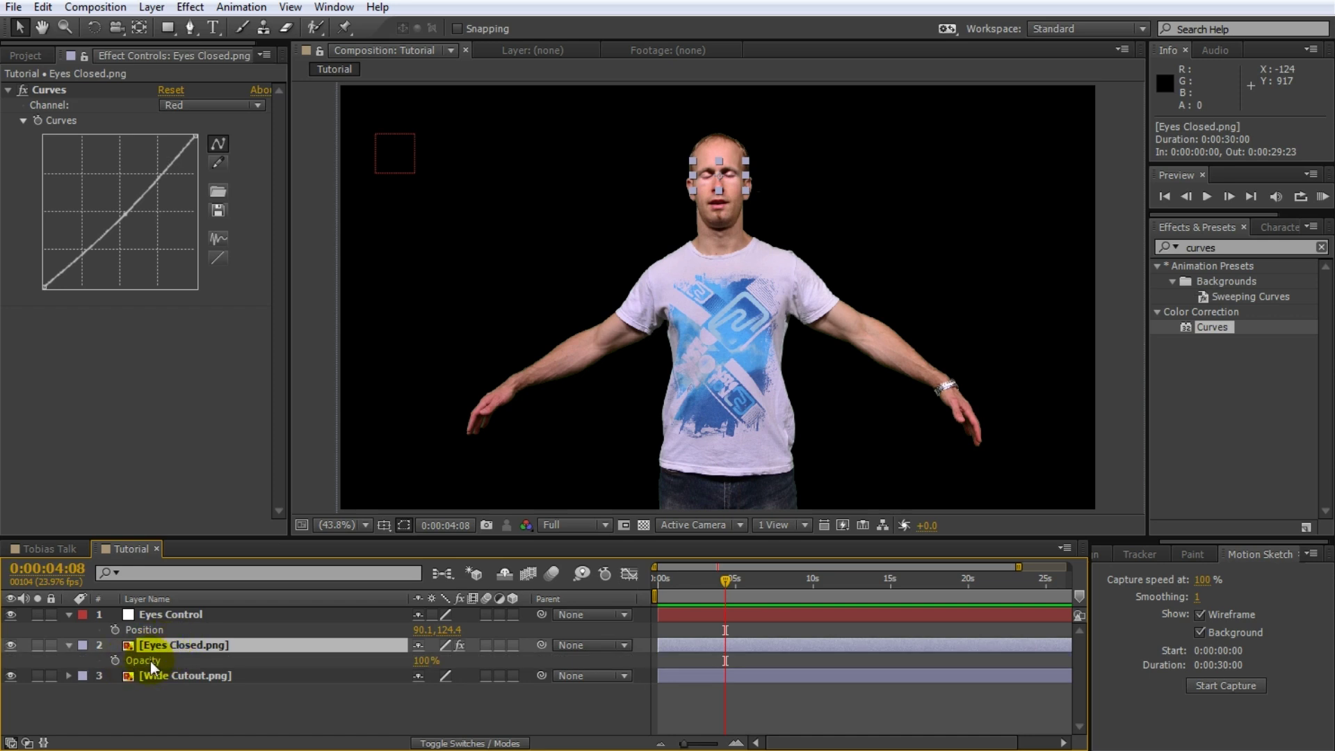
left_click(116, 659, "alt")
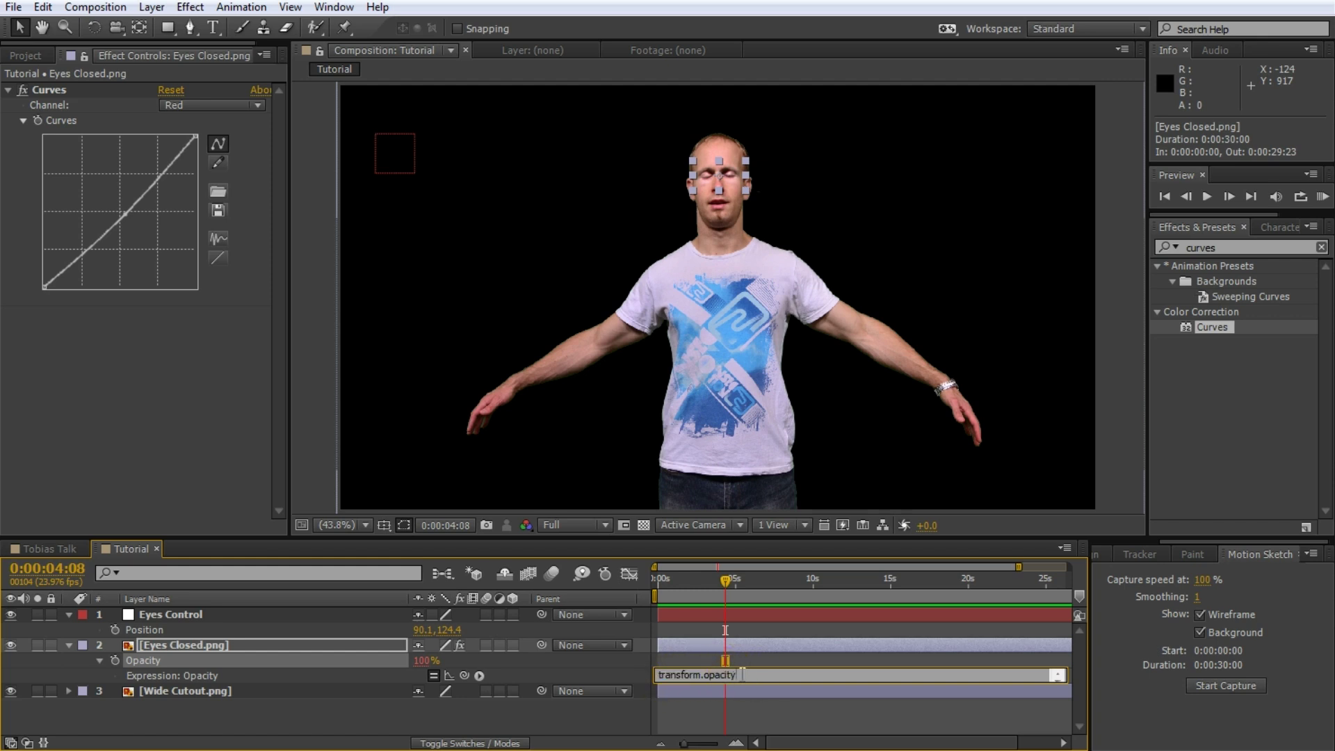
key("BackSpace")
left_click_drag(464, 676, 452, 632)
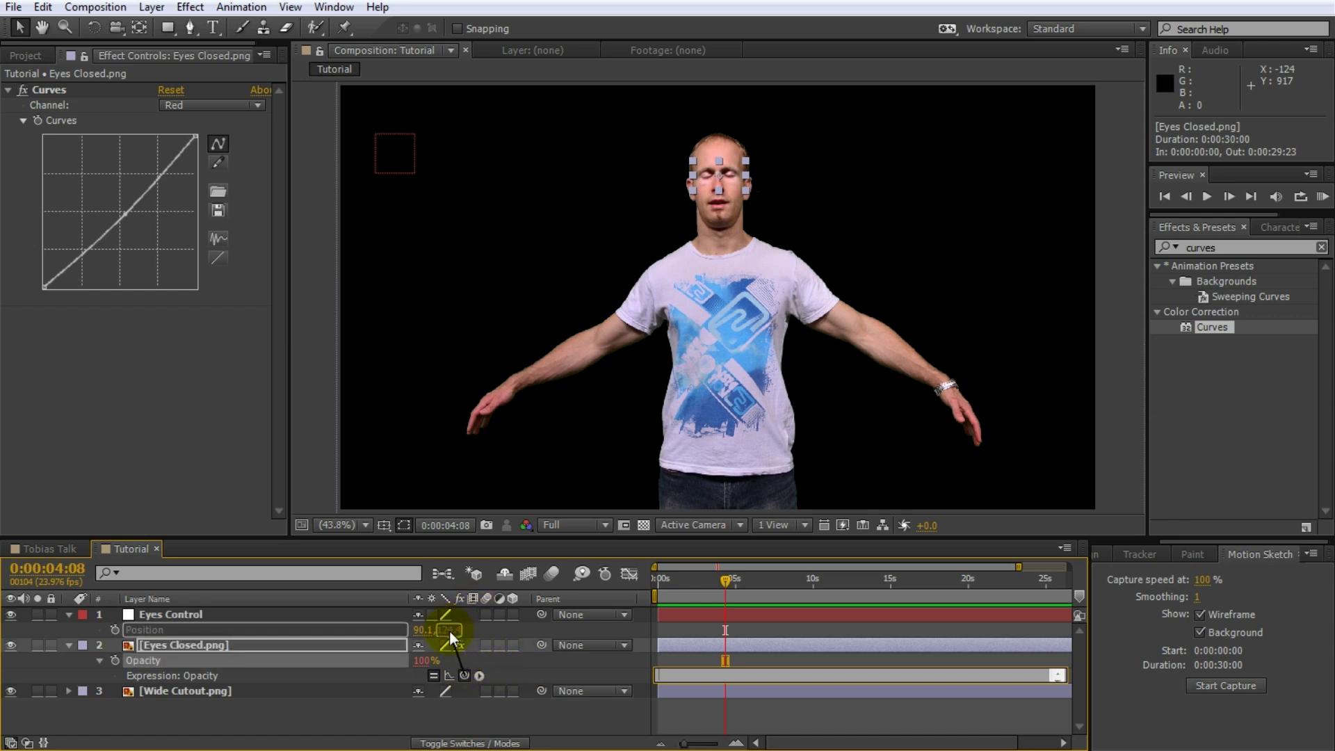
left_click_drag(449, 629, 450, 631)
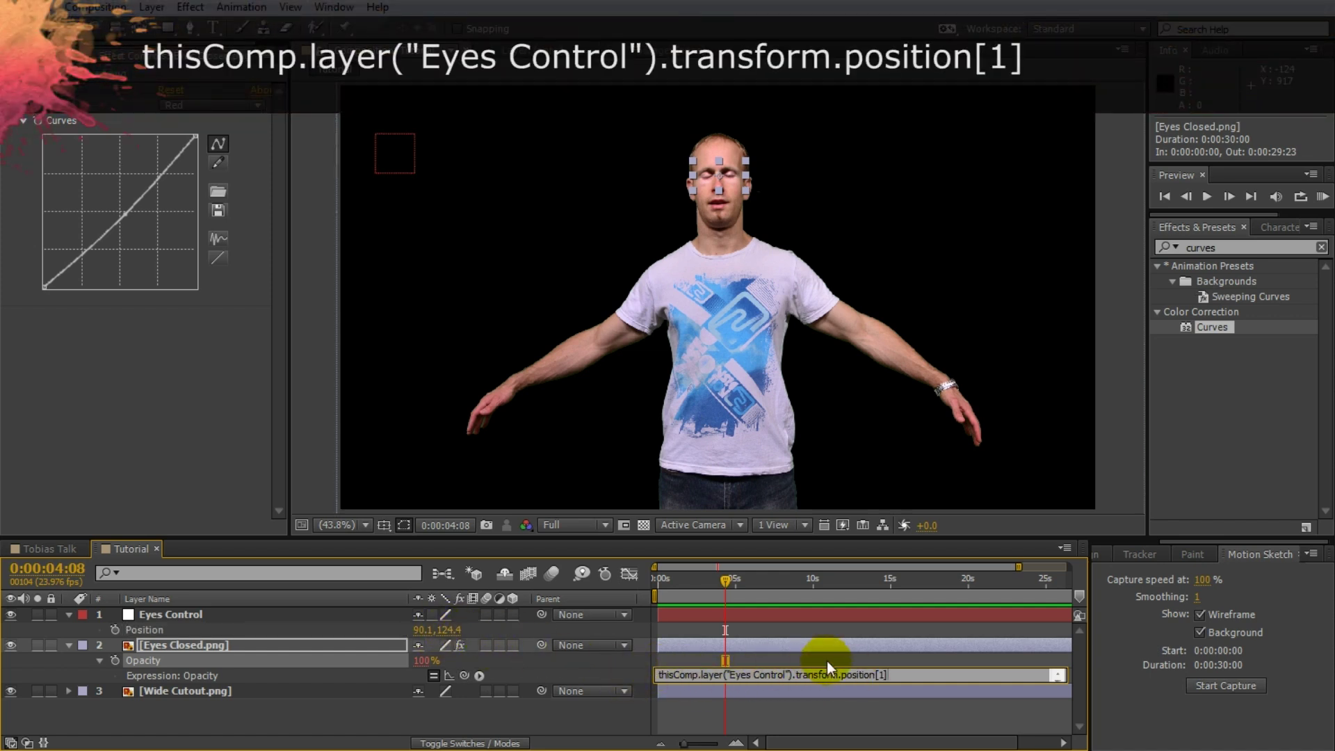
Step: Append '> 500 ? 100 : 0' to the opacity expression and apply it
left_click(906, 673)
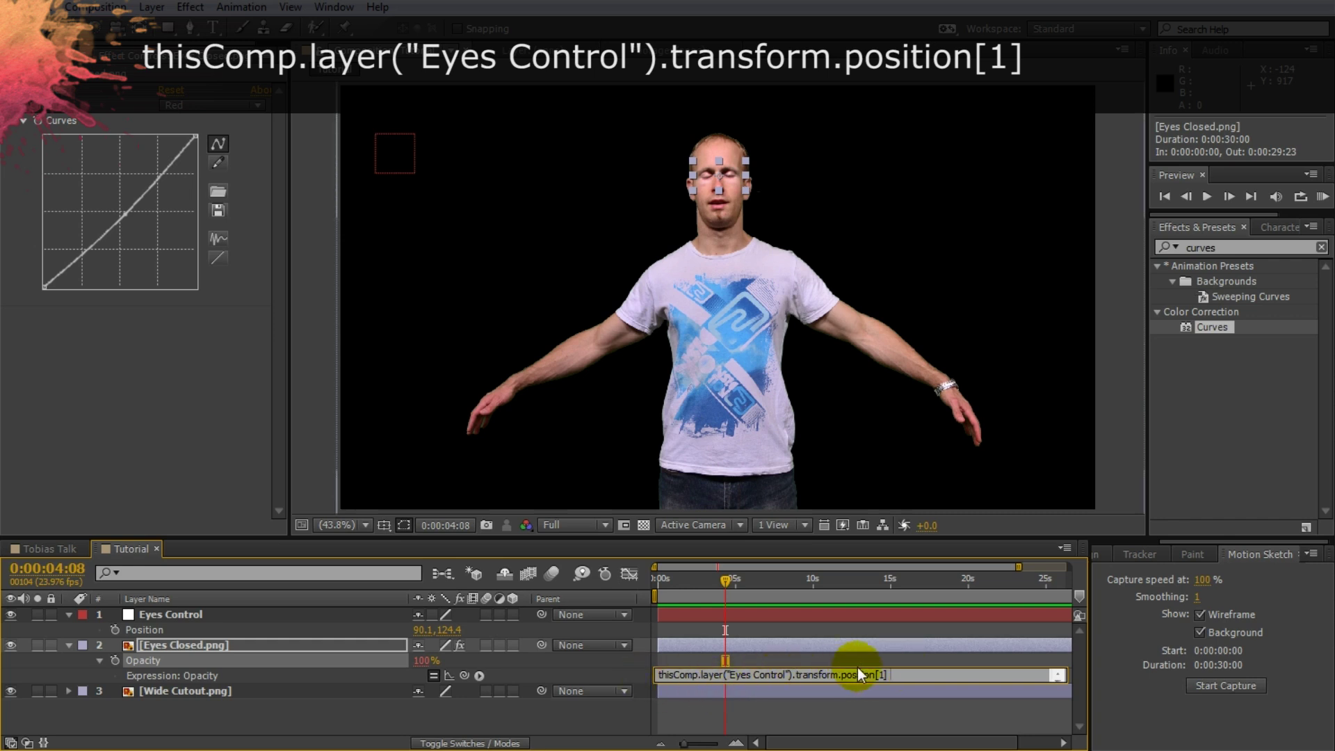
type(">")
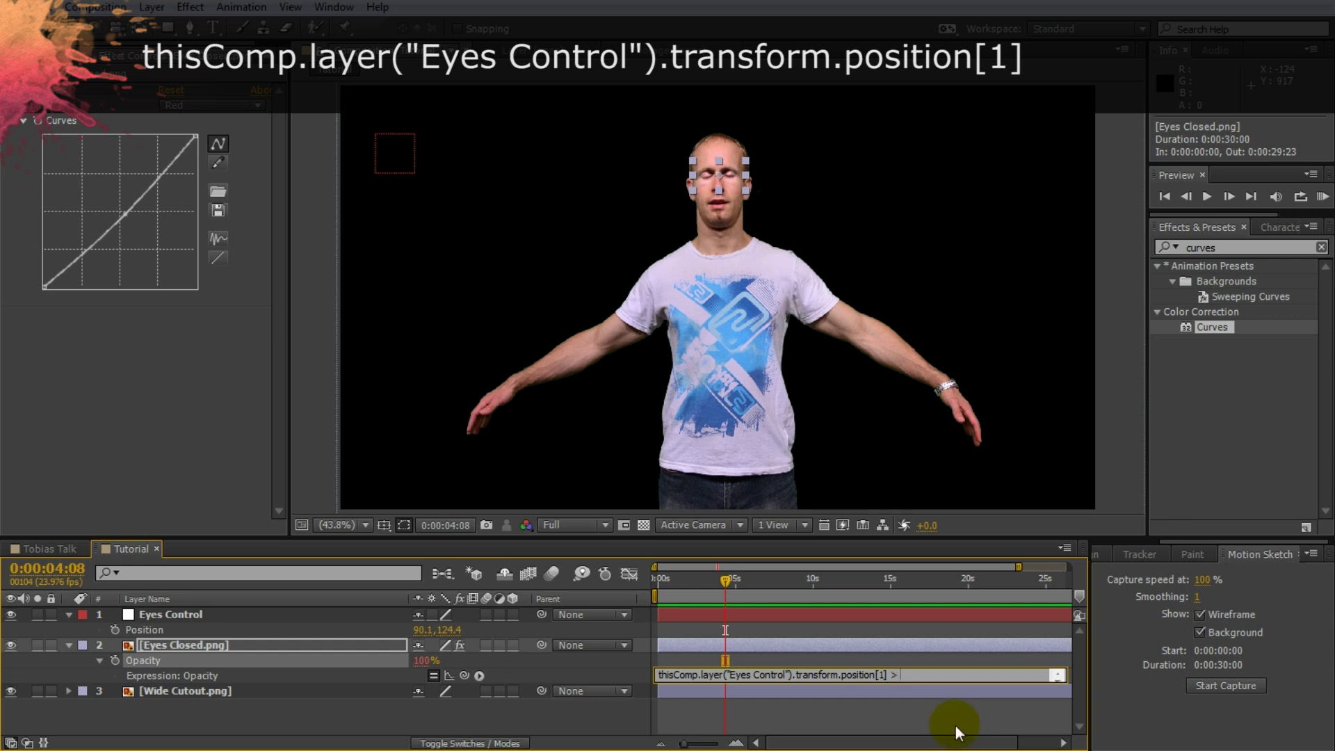
type(" 500")
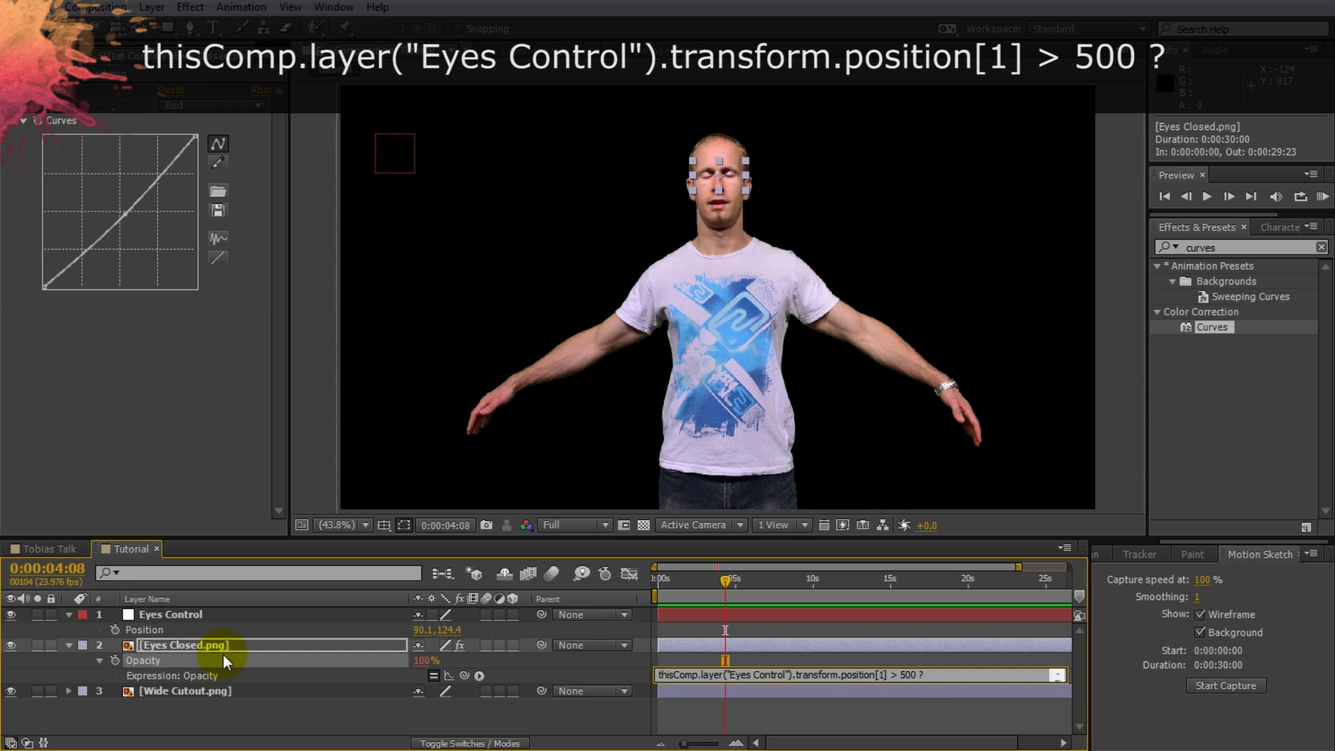
type("? 100 :")
type("0")
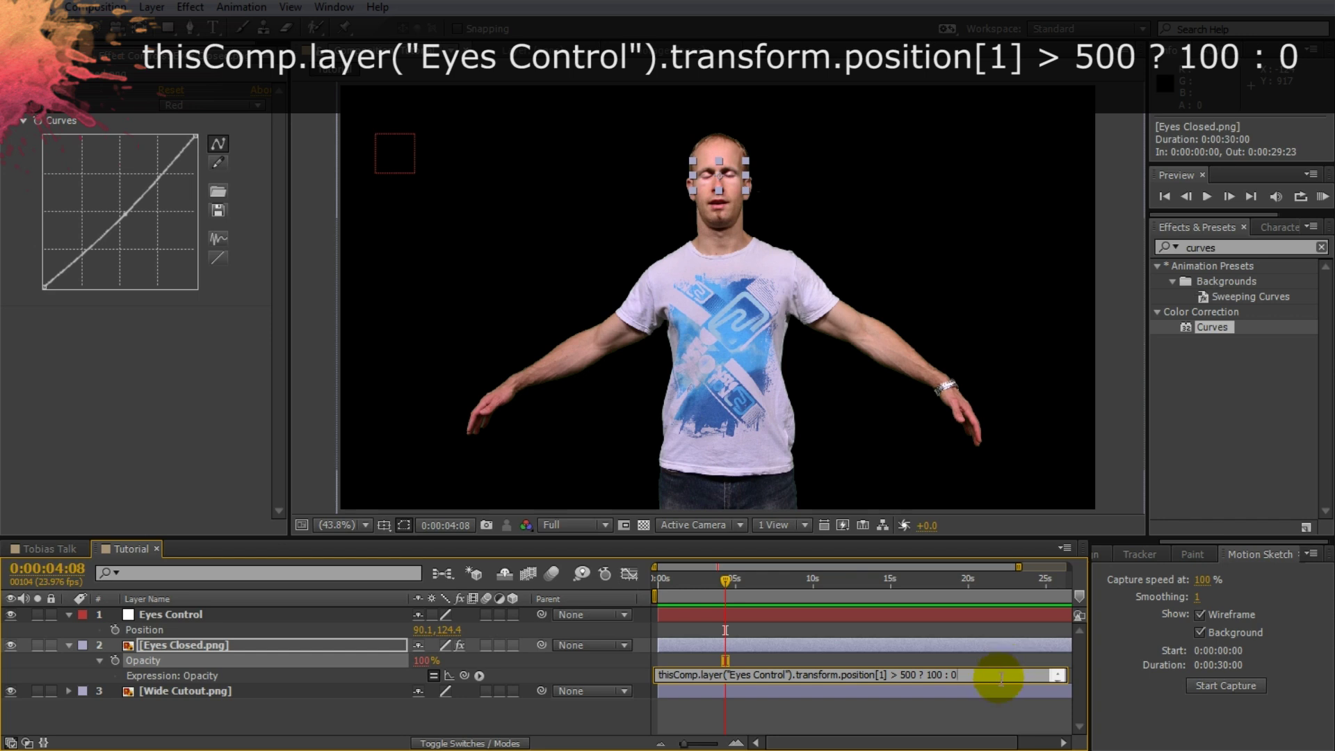
left_click(993, 632)
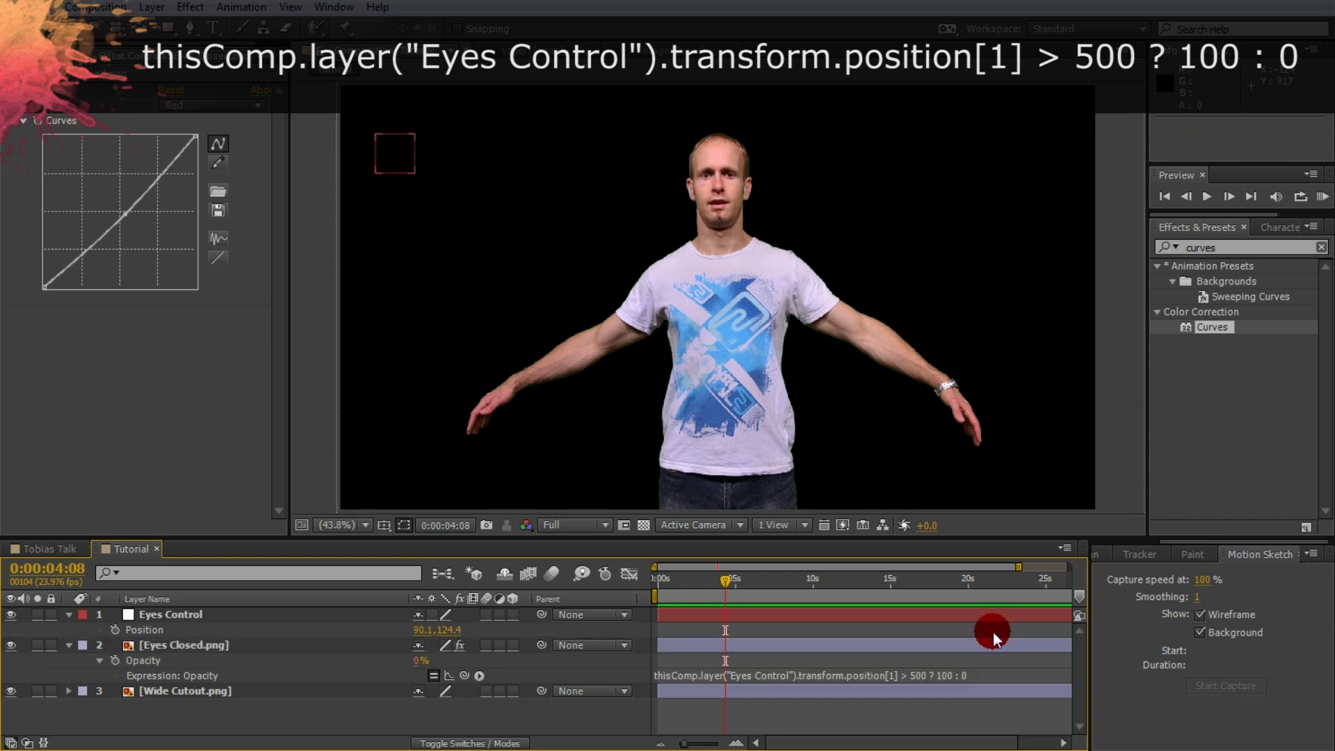
Step: Drag Eyes Control down to test the eyes closing, leaving it at 101.5, 174.7
left_click(946, 646)
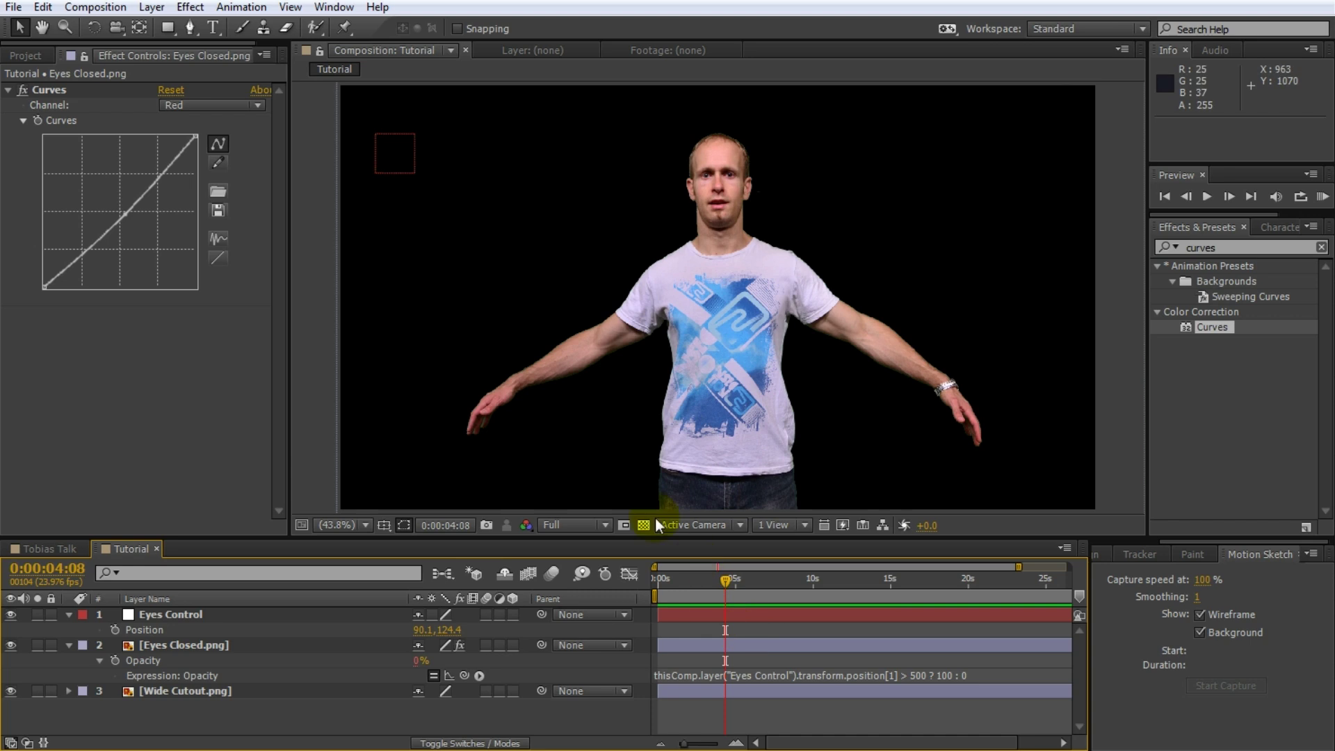
left_click_drag(391, 159, 379, 199)
left_click(438, 637)
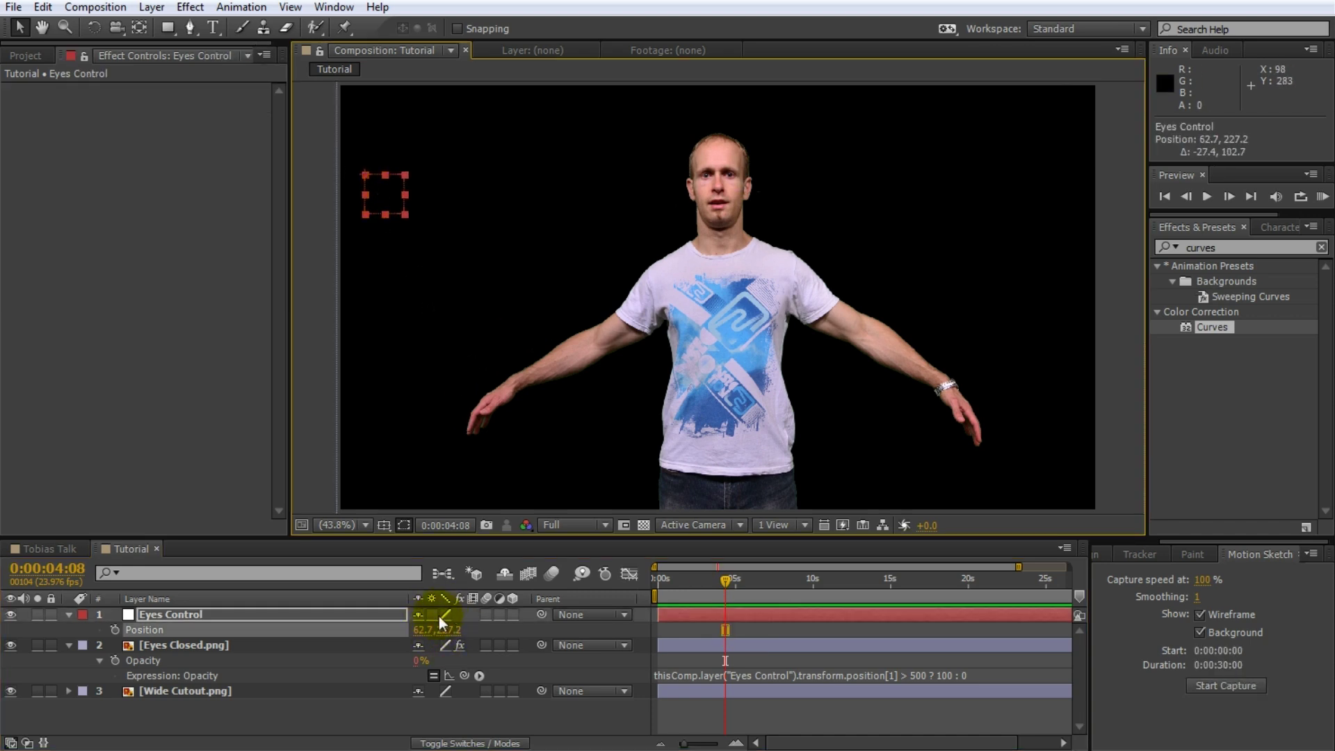
mouse_move(383, 196)
left_mouse_down()
mouse_move(383, 278)
mouse_move(400, 306)
mouse_move(391, 256)
mouse_move(388, 334)
mouse_move(410, 227)
mouse_move(394, 402)
mouse_move(419, 385)
mouse_move(420, 360)
mouse_move(418, 173)
mouse_move(397, 179)
left_mouse_up()
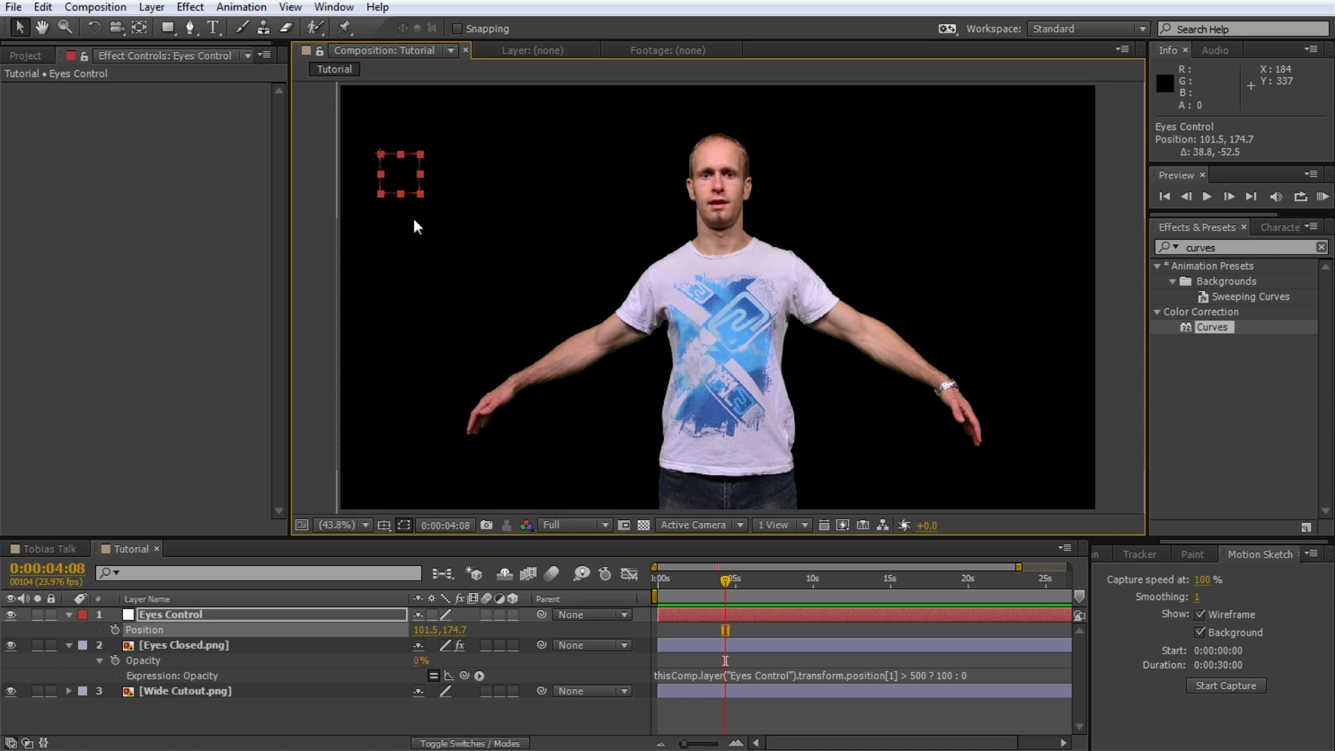
Step: Motion-sketch Eyes Control up and down, keyframing blinks through about 22 seconds
left_click_drag(1079, 596, 1086, 611)
left_click(1245, 687)
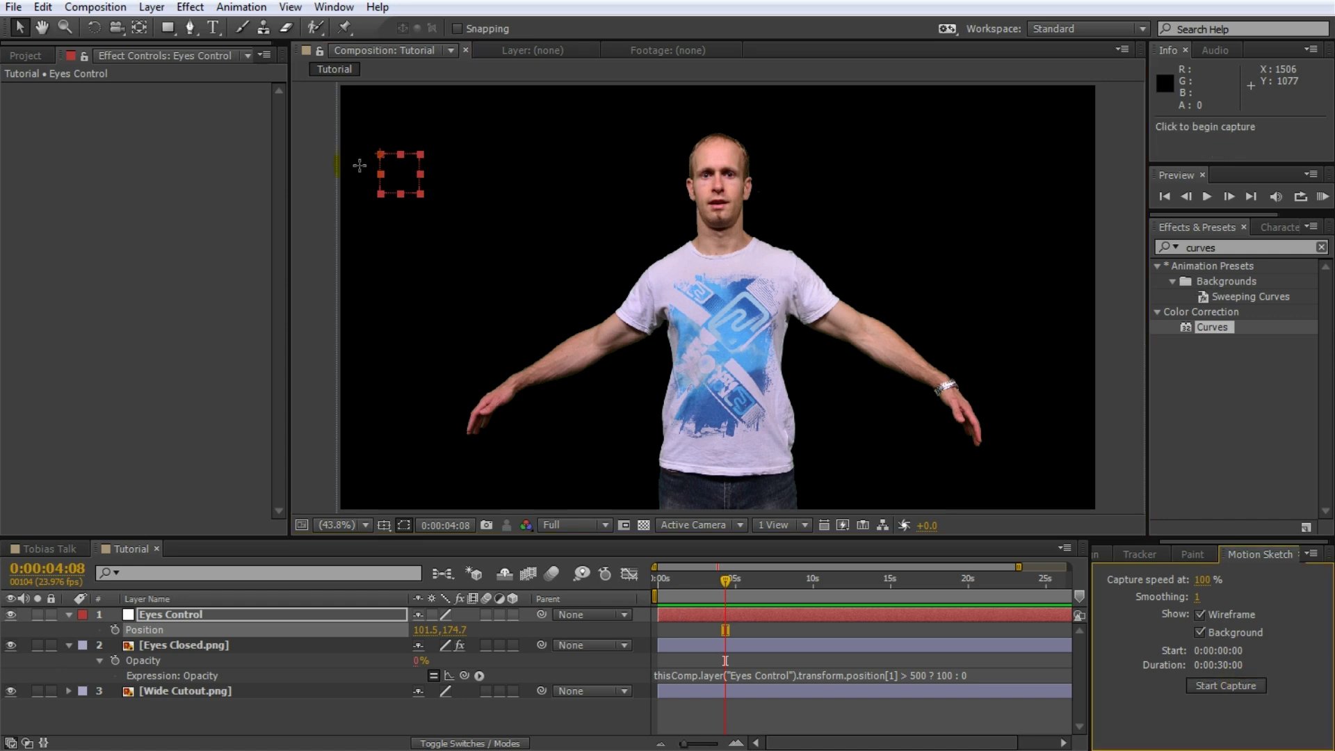
mouse_move(380, 164)
left_mouse_down()
mouse_move(361, 425)
mouse_move(383, 201)
mouse_move(408, 315)
mouse_move(391, 404)
mouse_move(394, 165)
left_mouse_up()
mouse_move(396, 280)
left_mouse_down()
mouse_move(394, 308)
mouse_move(391, 166)
mouse_move(407, 328)
mouse_move(388, 175)
left_mouse_up()
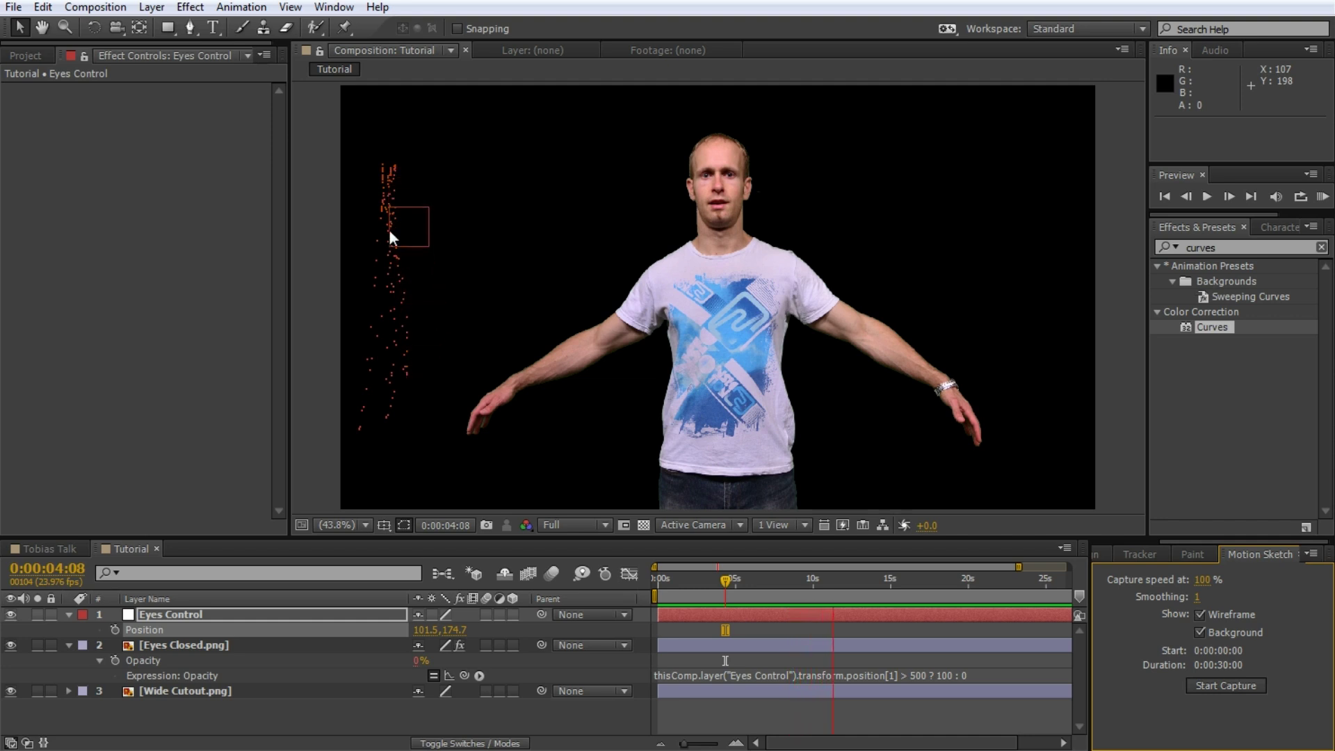
mouse_move(388, 408)
left_mouse_down()
mouse_move(403, 175)
mouse_move(363, 424)
mouse_move(398, 162)
mouse_move(401, 378)
mouse_move(395, 399)
mouse_move(406, 144)
mouse_move(408, 407)
mouse_move(423, 169)
left_mouse_up()
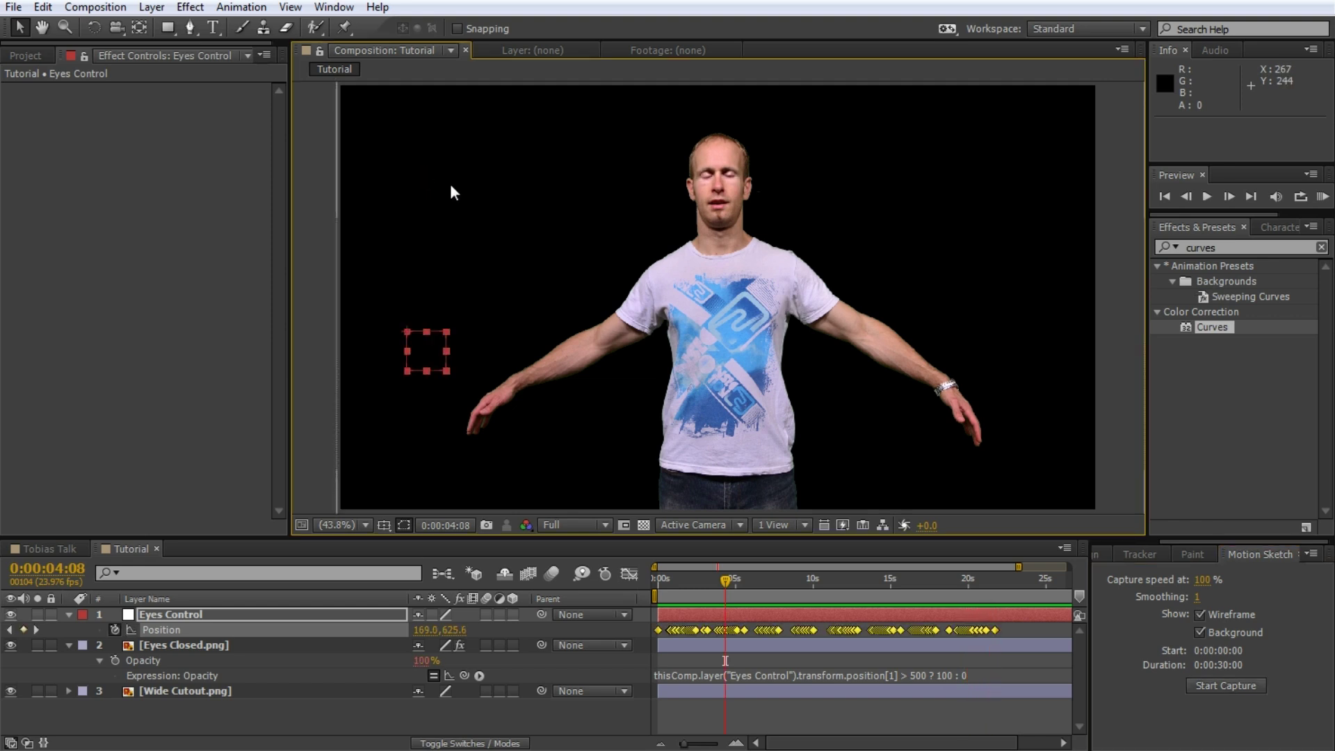
left_click(338, 195)
left_click_drag(726, 580, 664, 578)
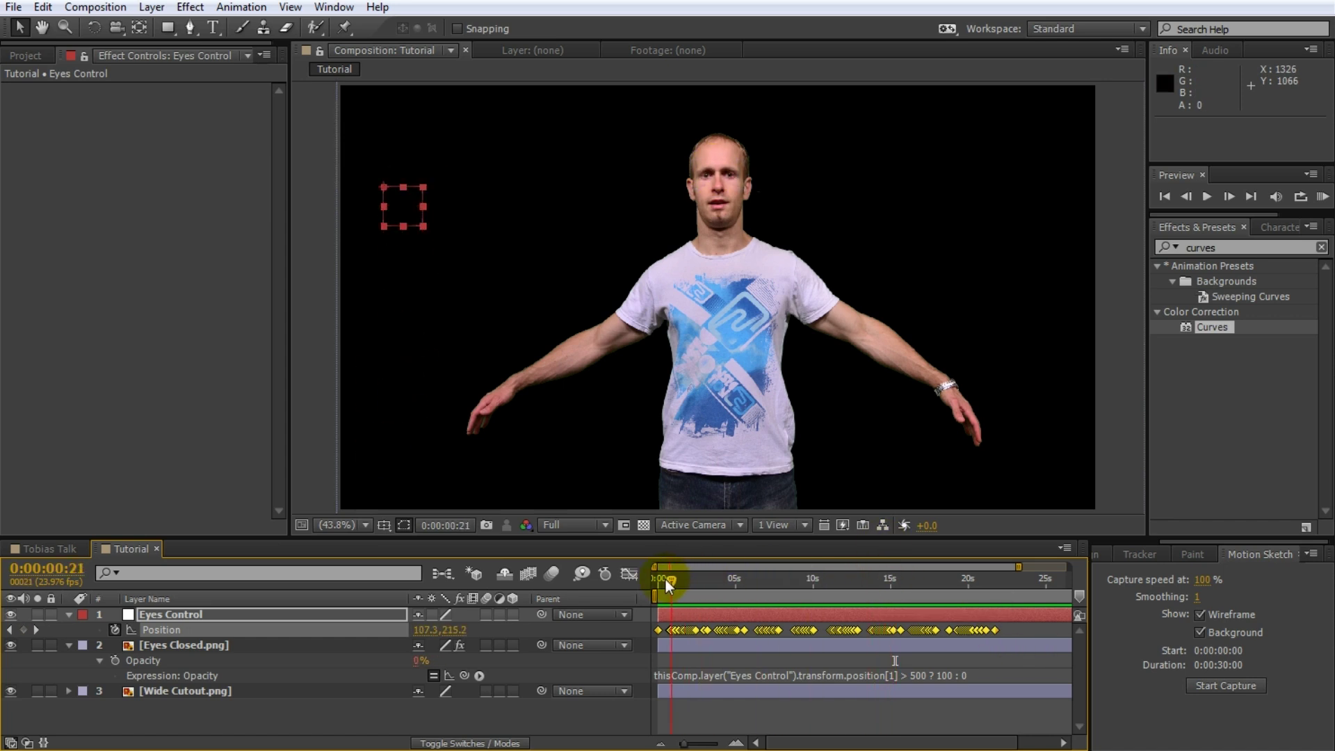
left_click(723, 704)
key("space")
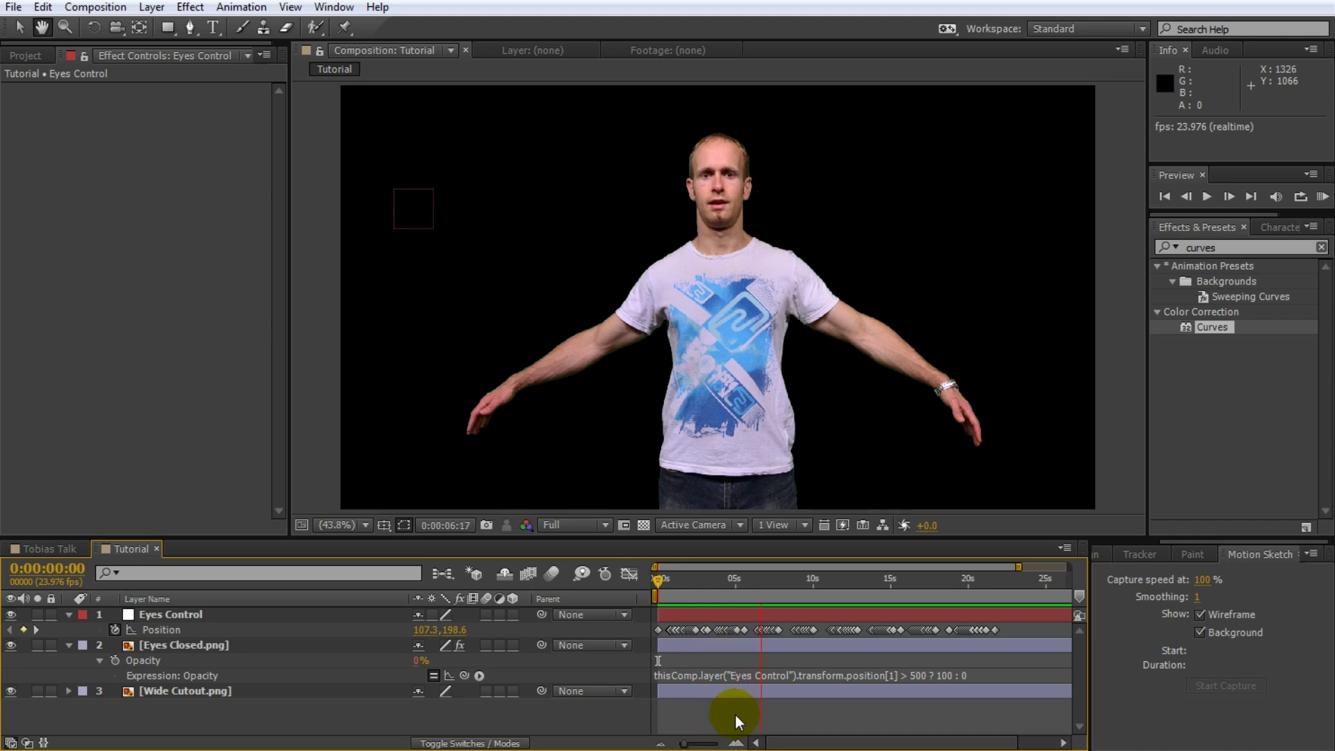
left_click(768, 633)
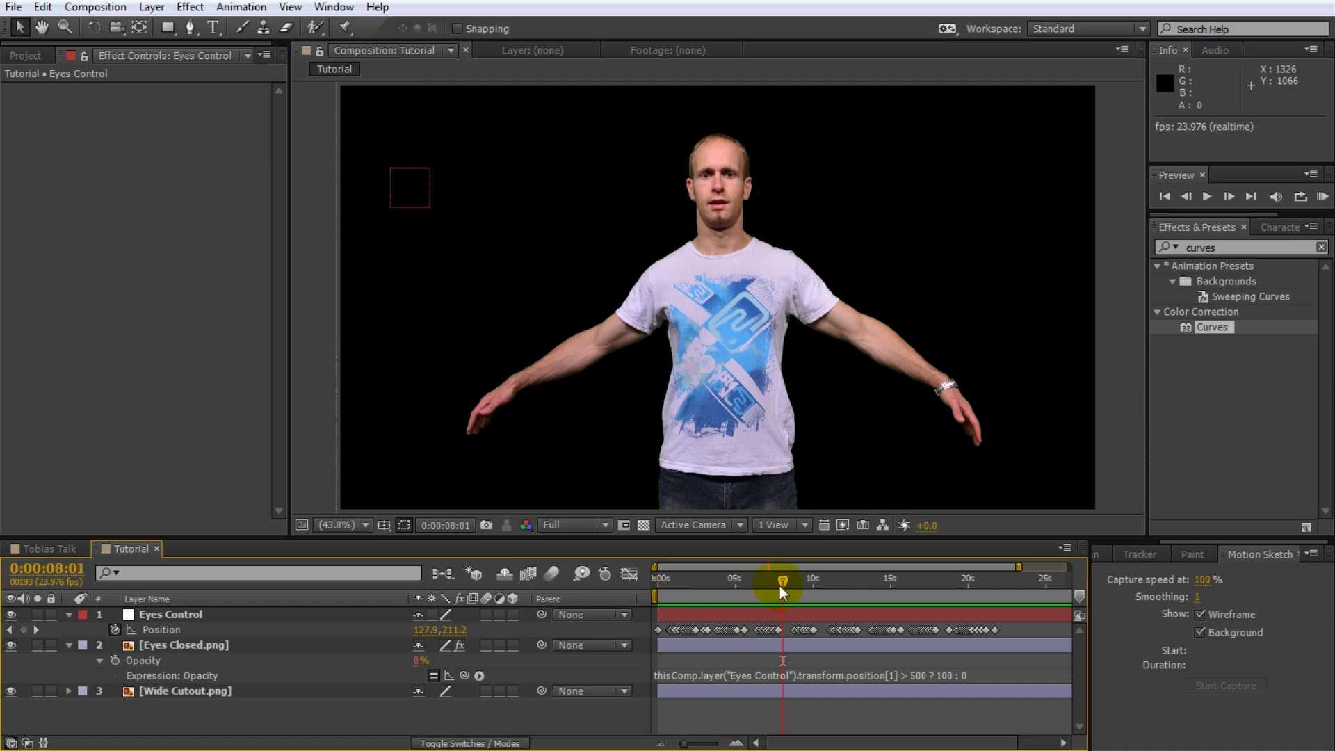
left_click_drag(780, 586, 759, 586)
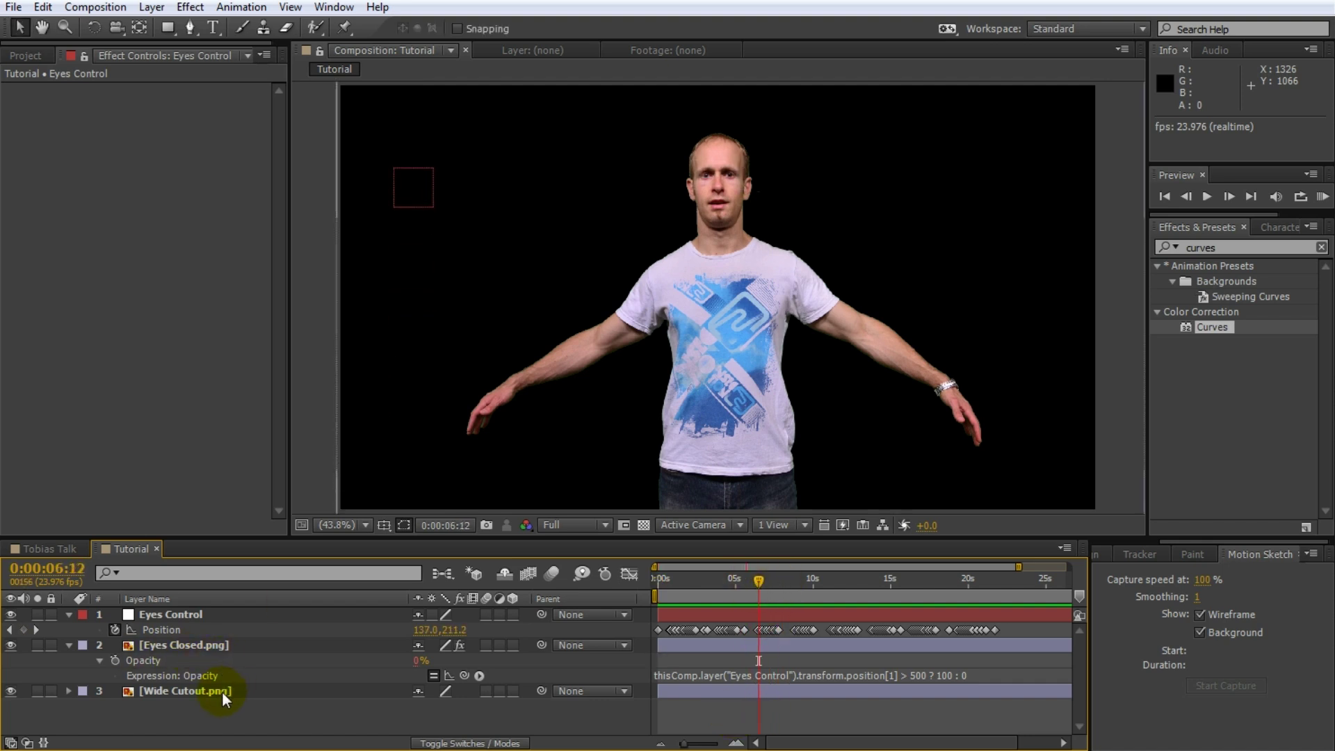
left_click(222, 692)
left_click_drag(1217, 248, 1188, 303)
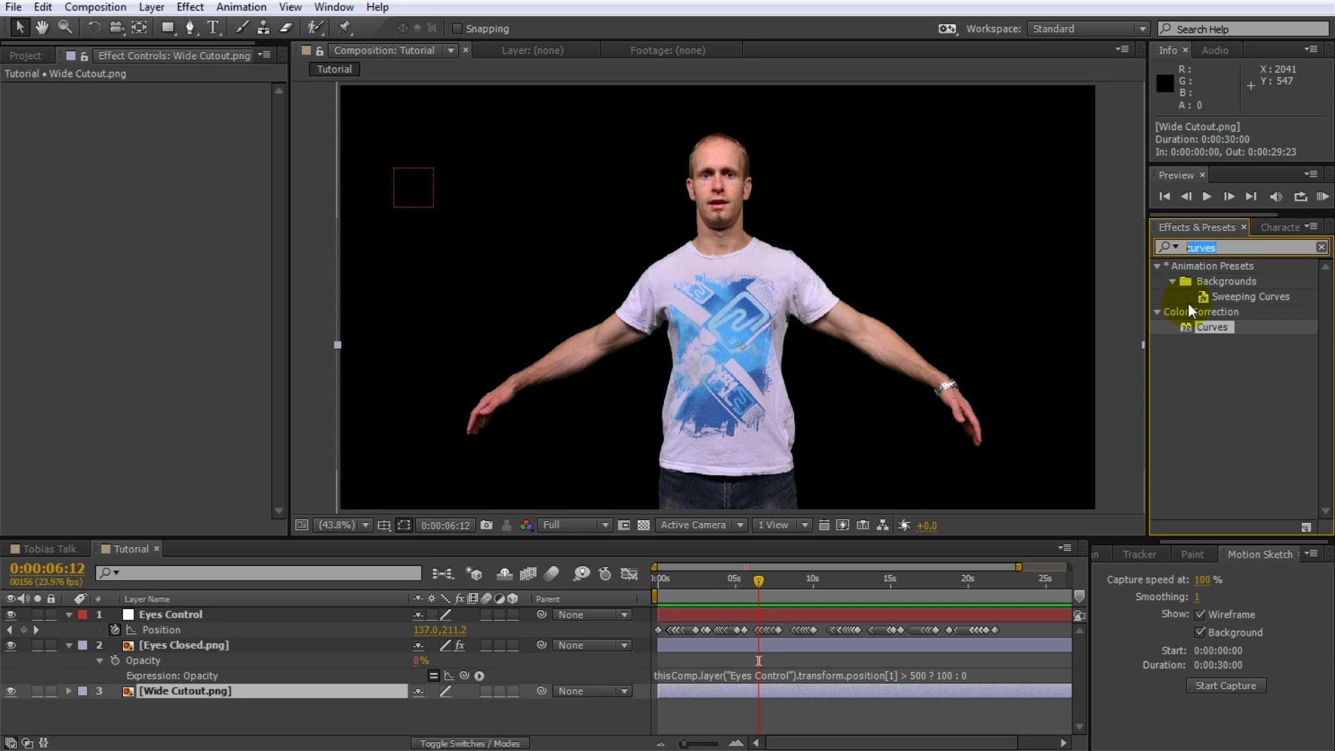
Step: Apply Tint to Wide Cutout.png, mapping white to pure red with Amount to Tint at 0%
type("tint")
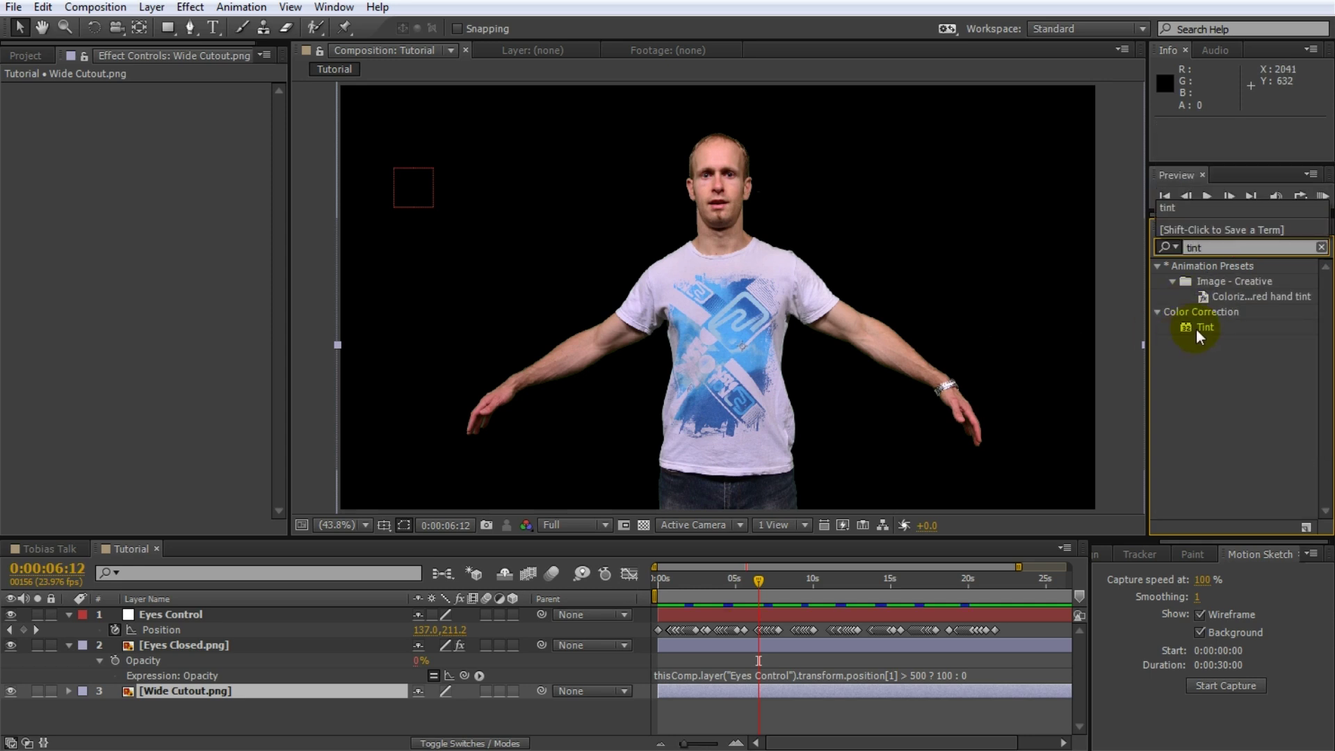
double_click(1203, 327)
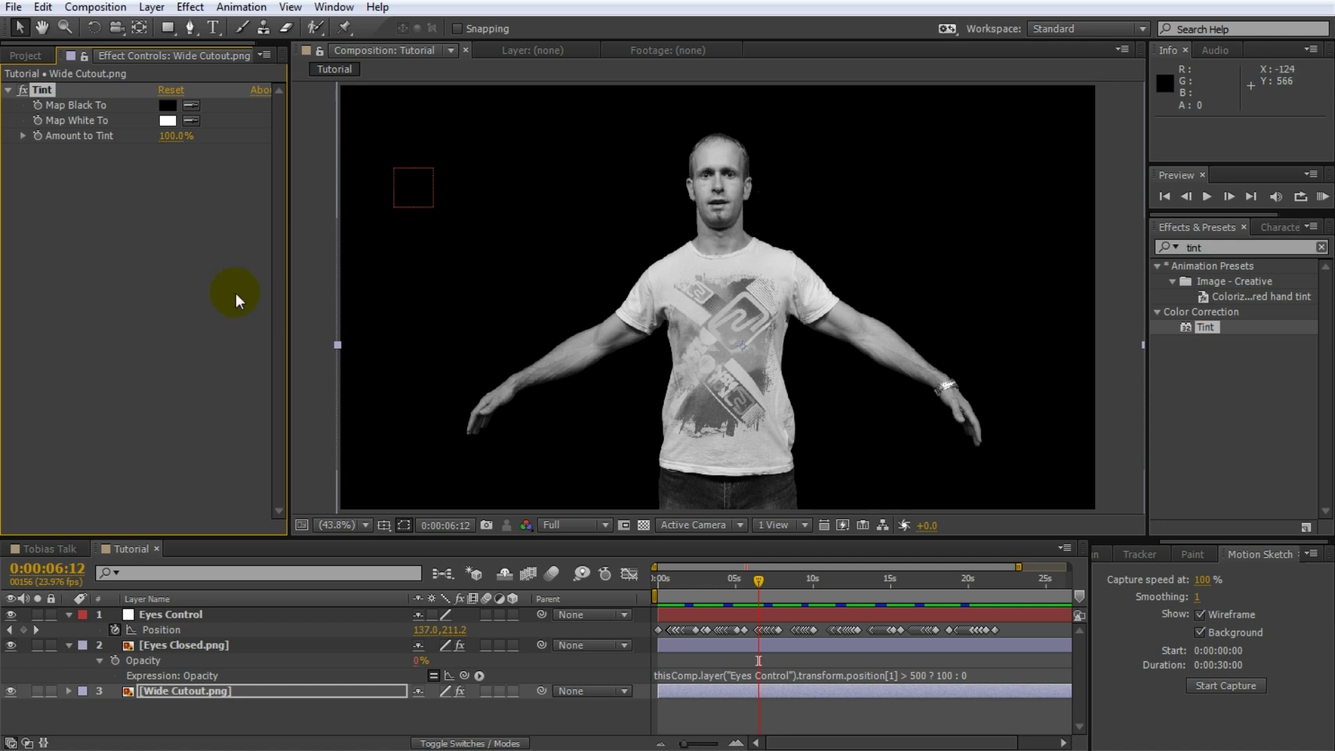
left_click(171, 121)
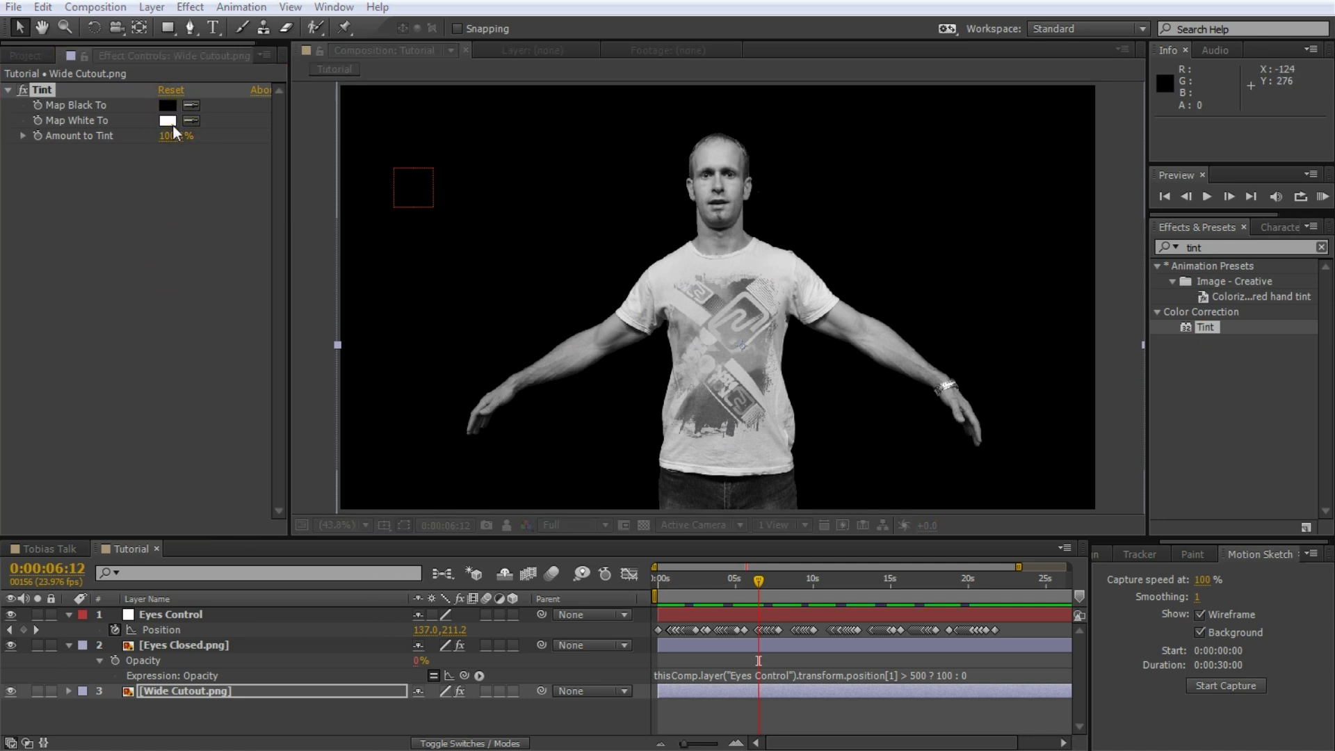
left_click(563, 463)
left_click(728, 465)
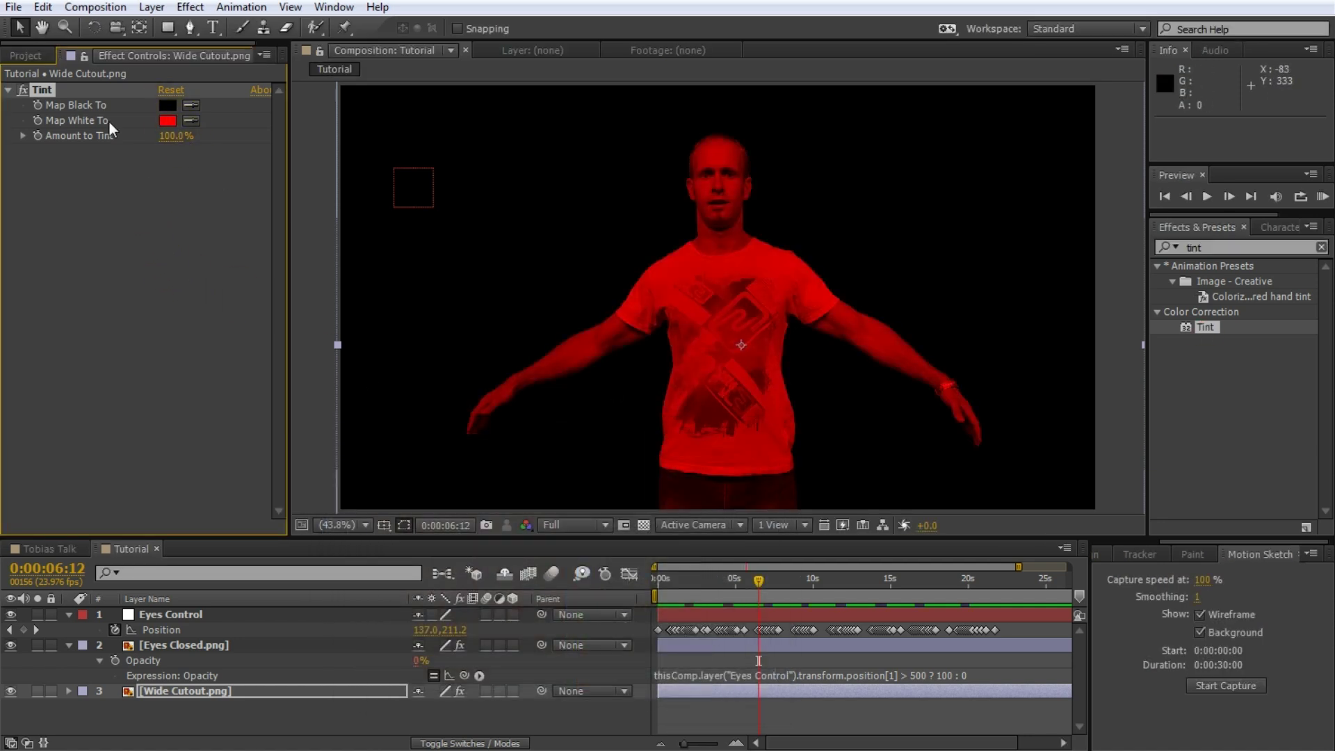
left_click_drag(171, 137, 6, 155)
left_click(91, 178)
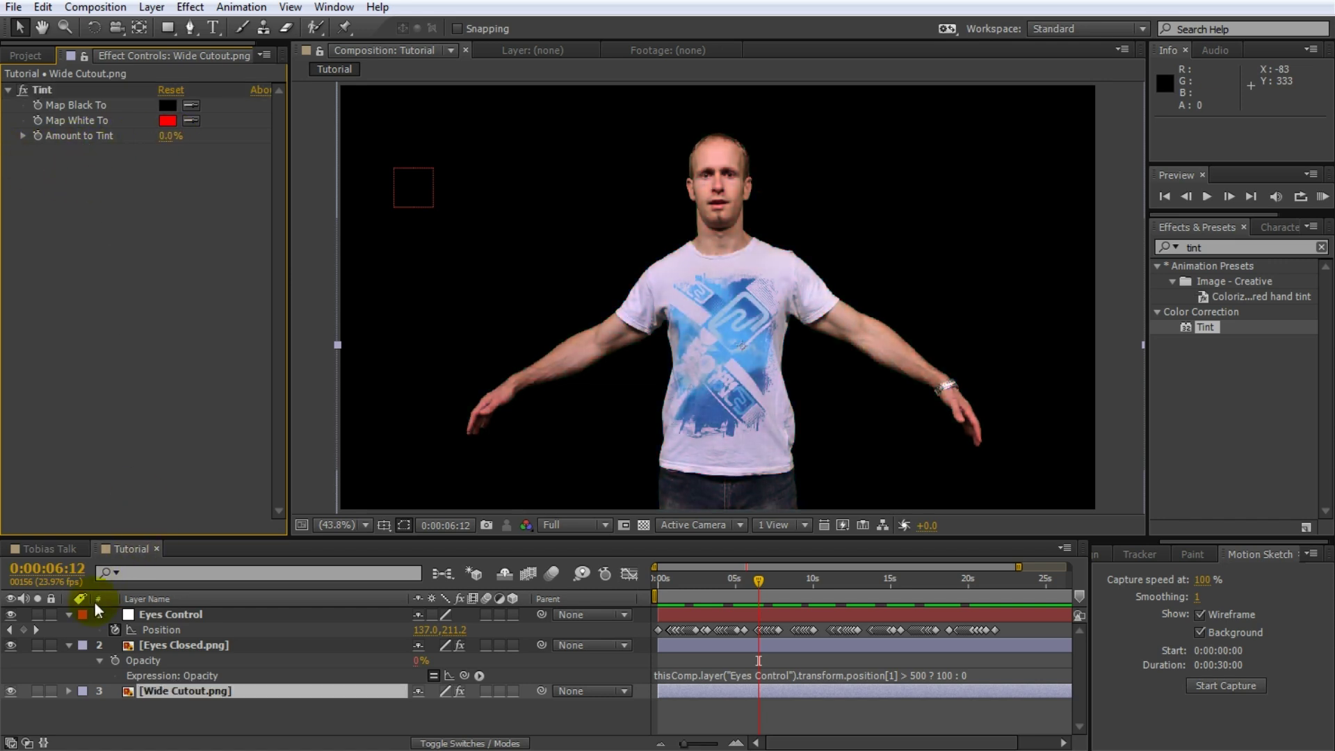
left_click(69, 644)
right_click(135, 694)
Step: Add a new null object named 'Colour Control' and show its Position
mouse_move(209, 503)
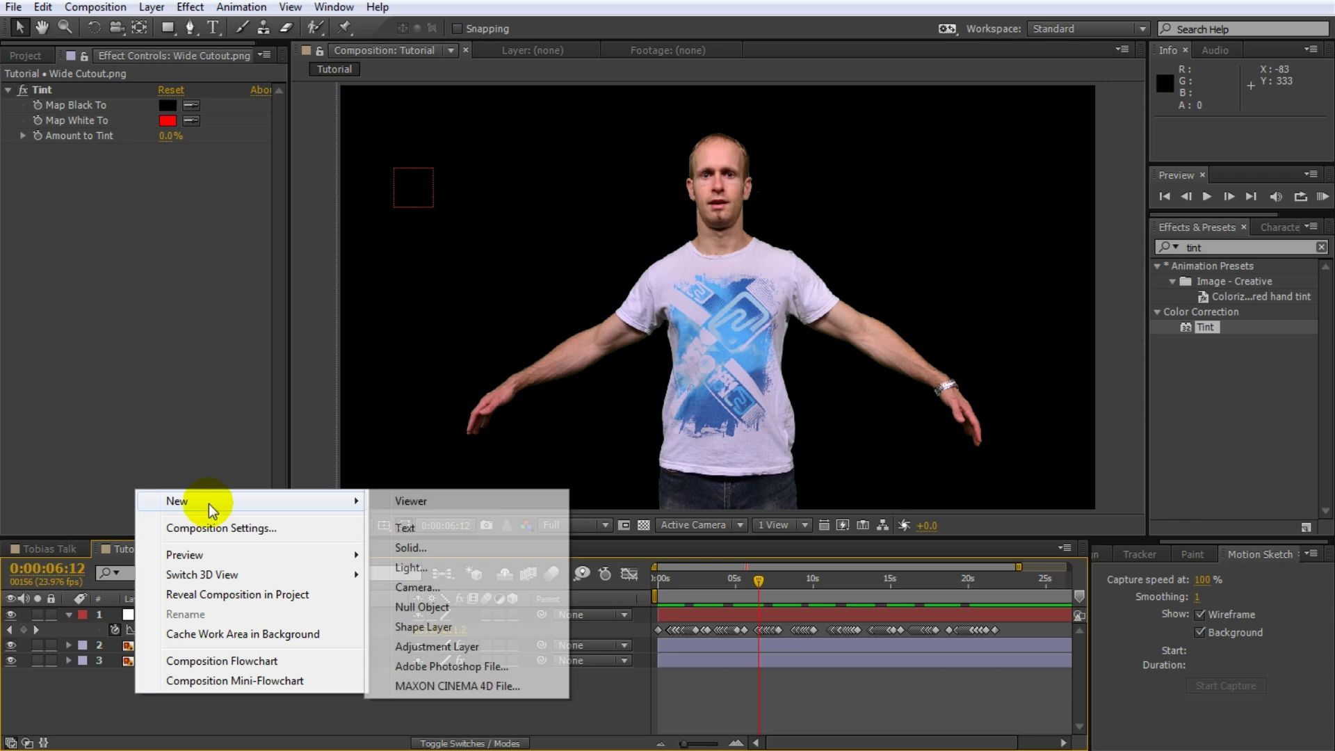
left_click(434, 607)
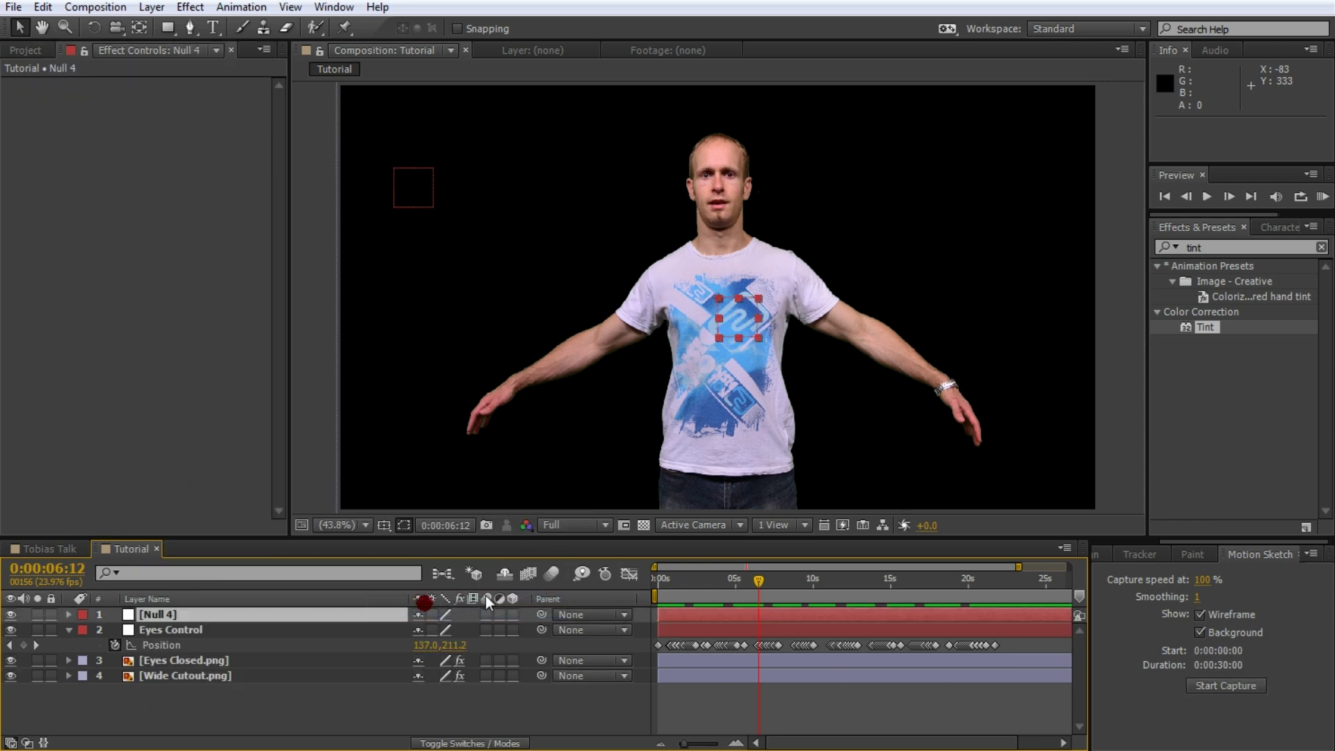
key("Return")
type("Colour Contro")
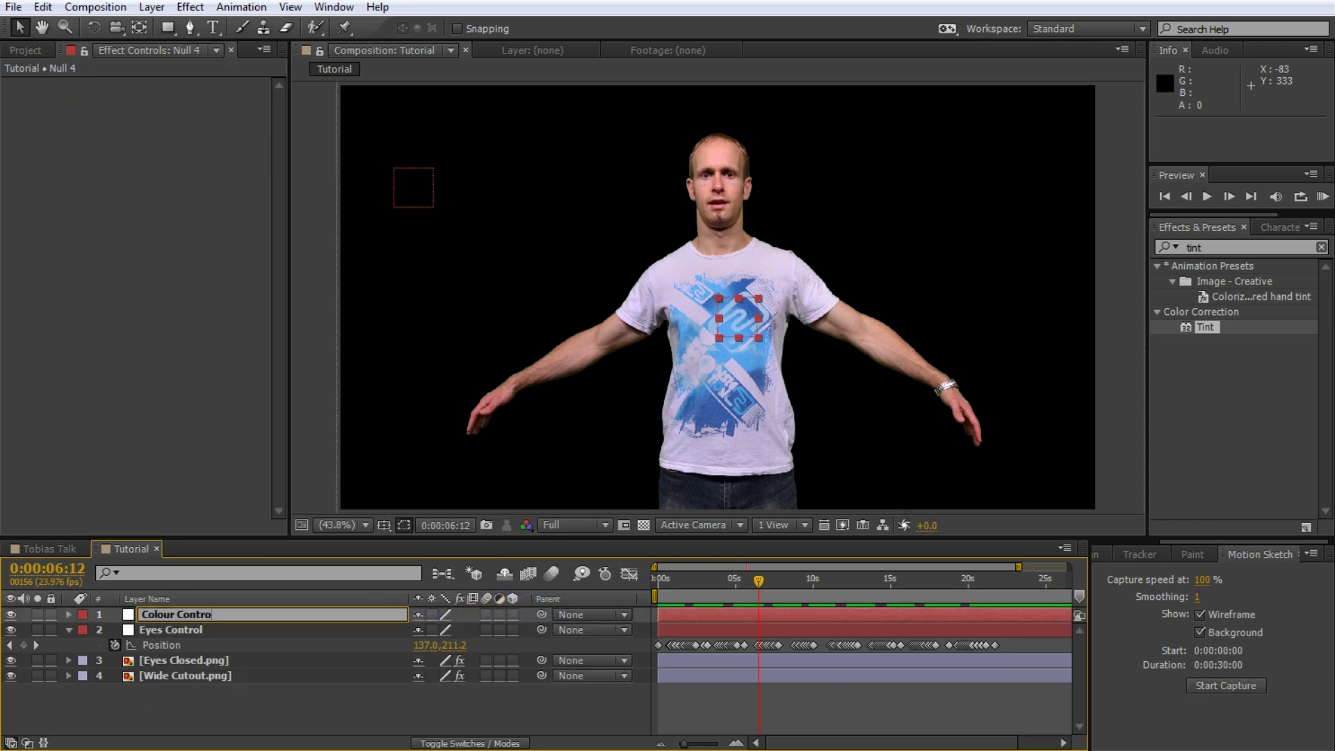
type("l")
key("Return")
left_click(148, 617)
key("p")
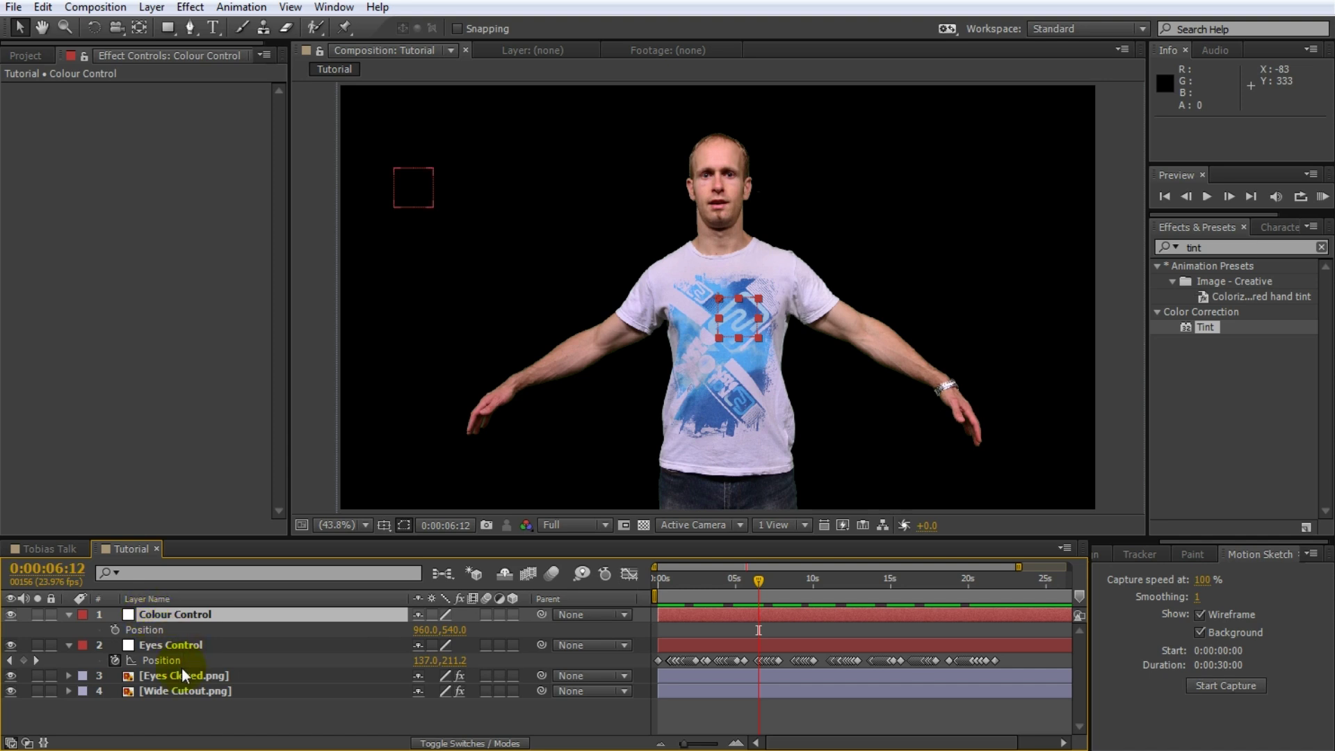
Step: Give Wide Cutout's Tint Amount to Tint a pick-whipped expression: Colour Control's position[1] / 10
left_click(176, 691)
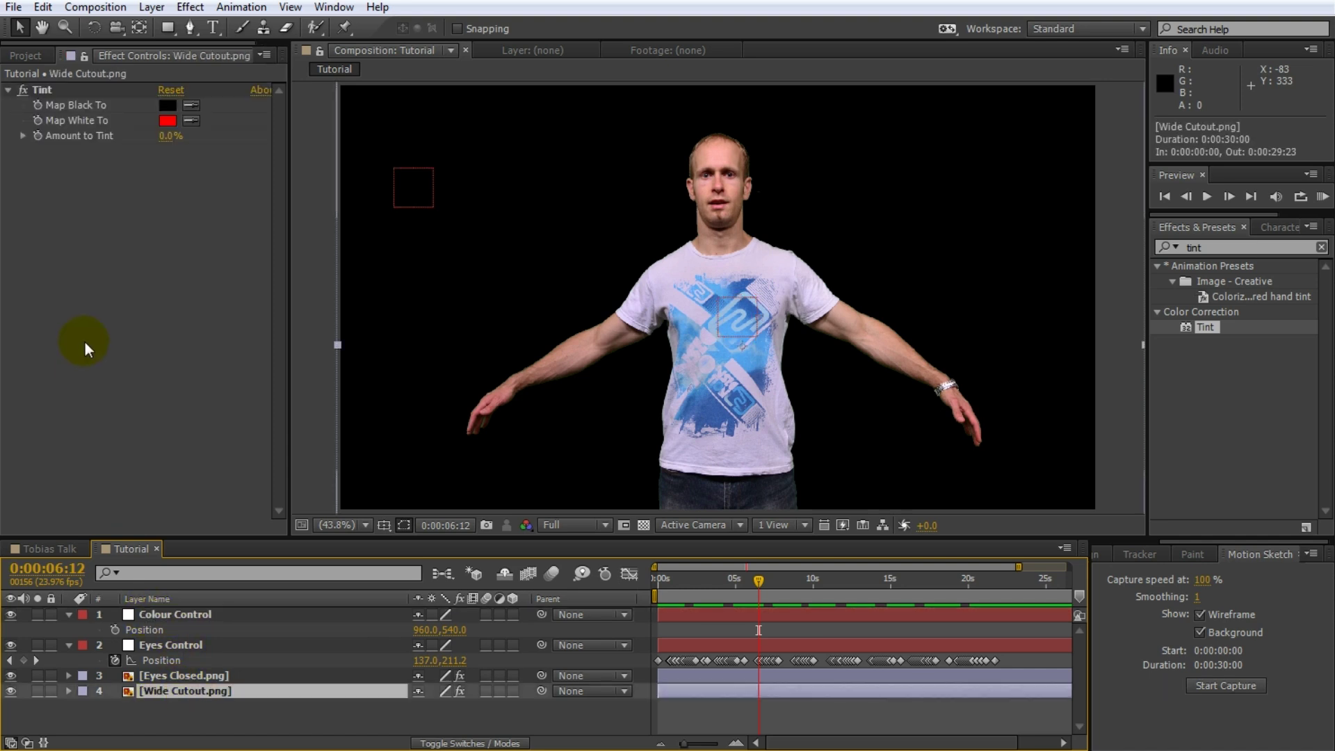
left_click(44, 90)
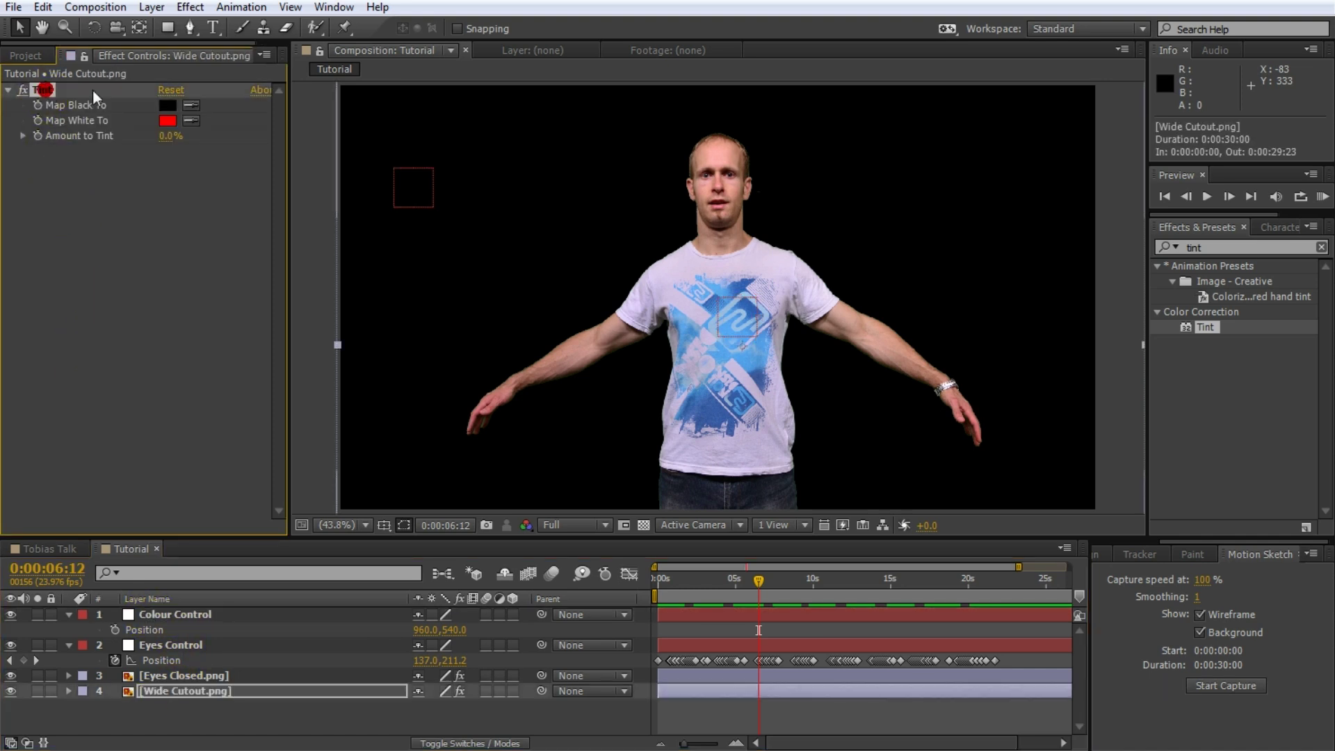
left_click(39, 136, "alt")
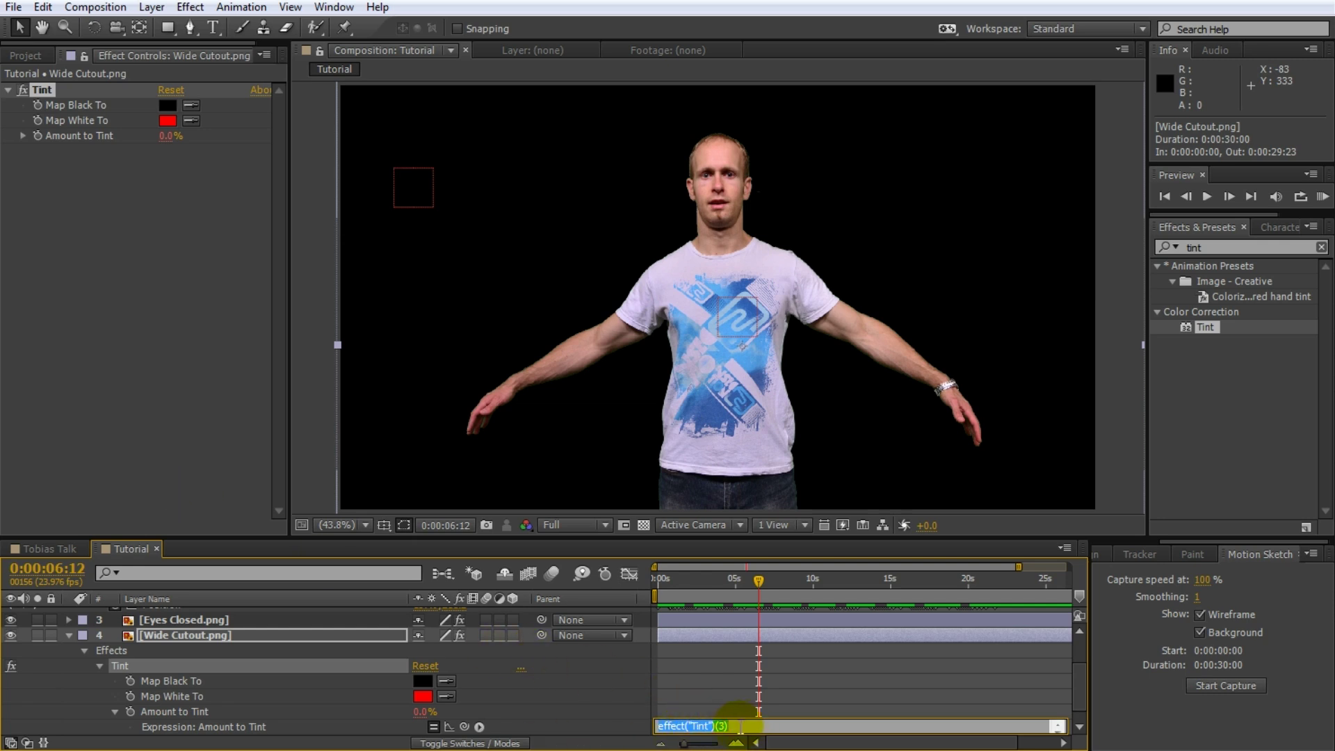
left_click_drag(447, 724, 457, 631)
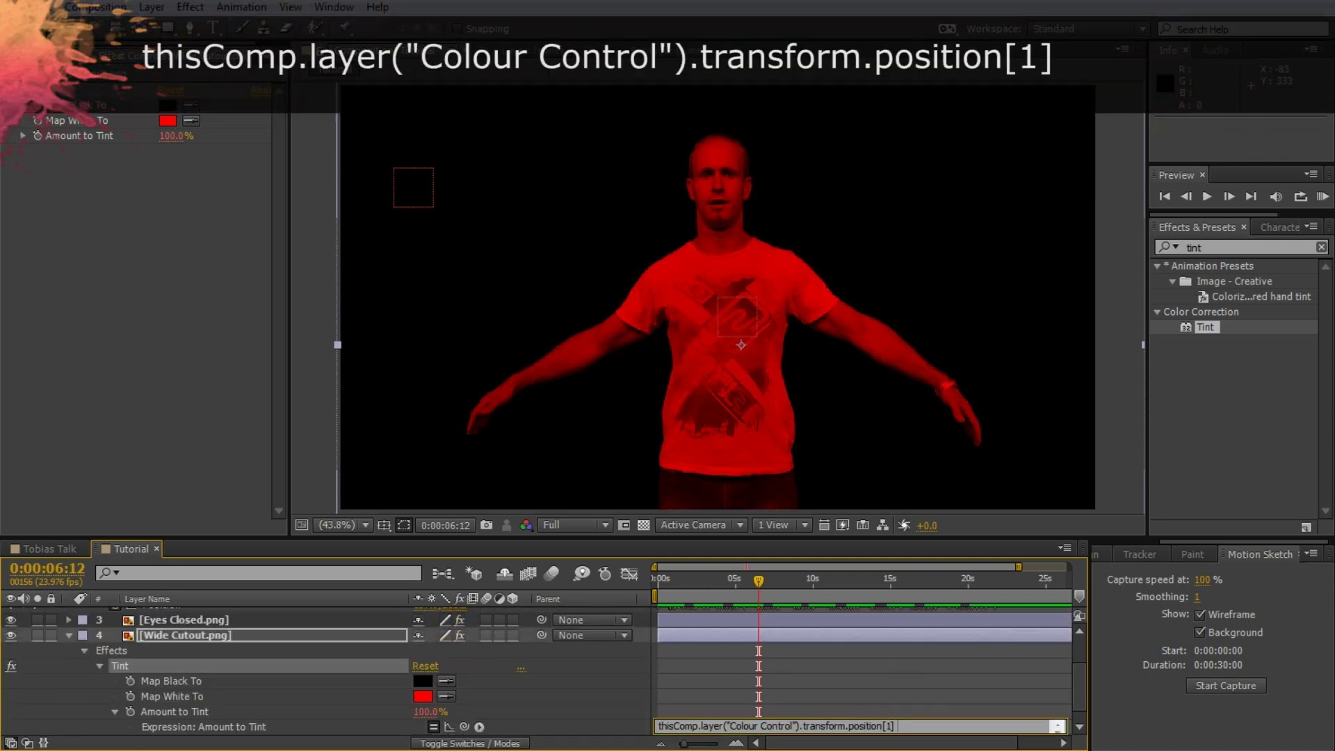
left_click(918, 724)
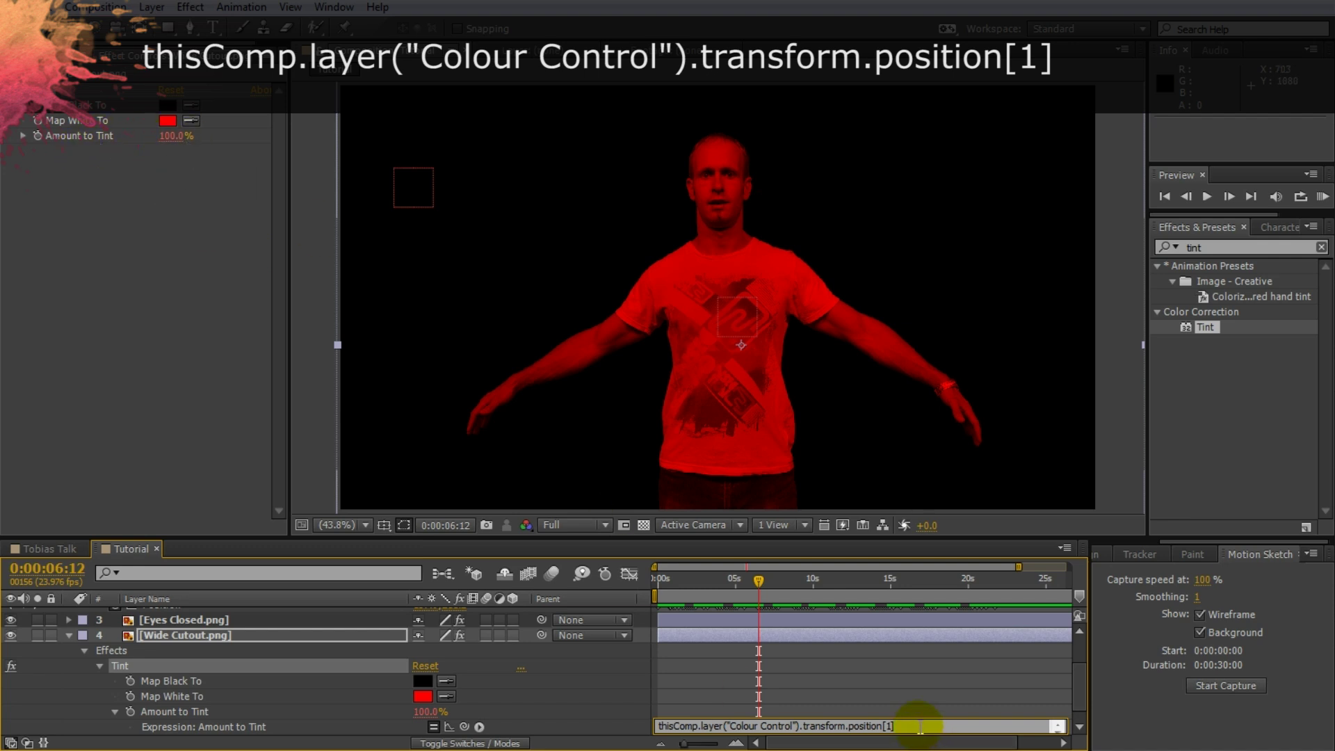
type("/ 10")
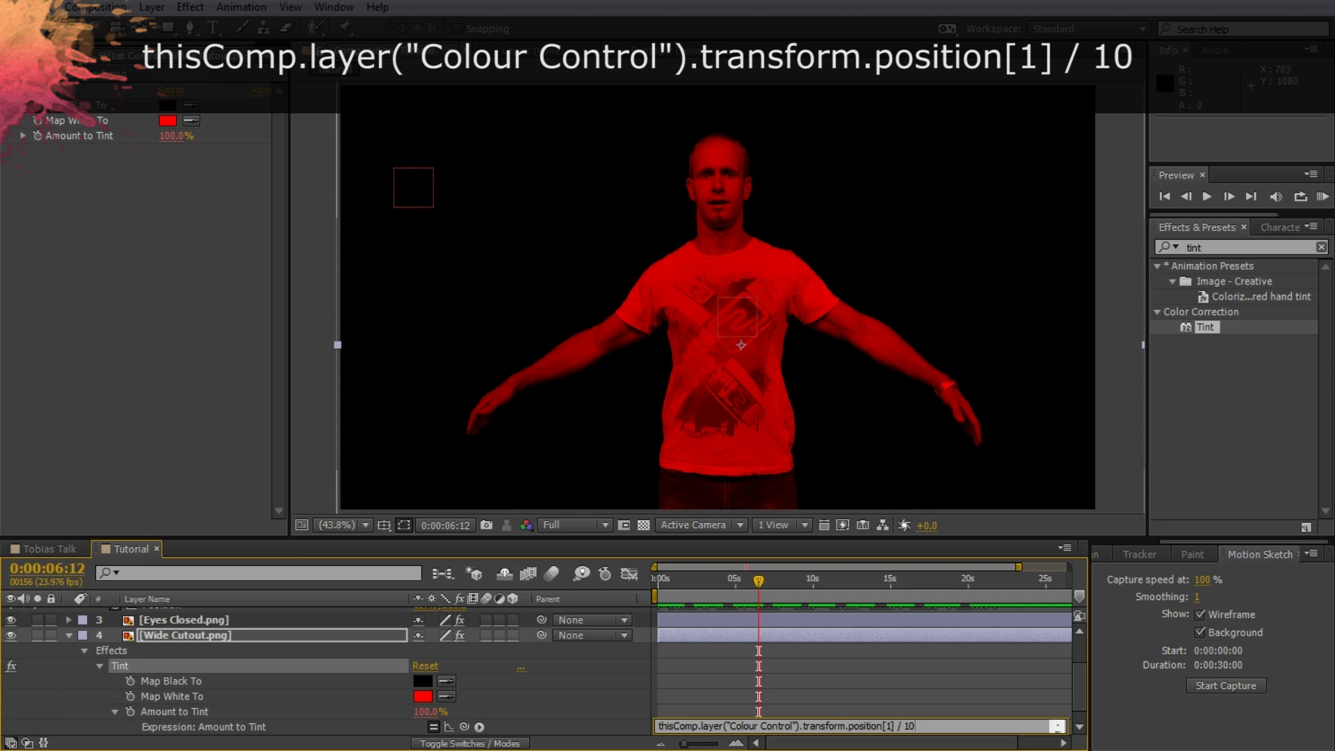
left_click(908, 690)
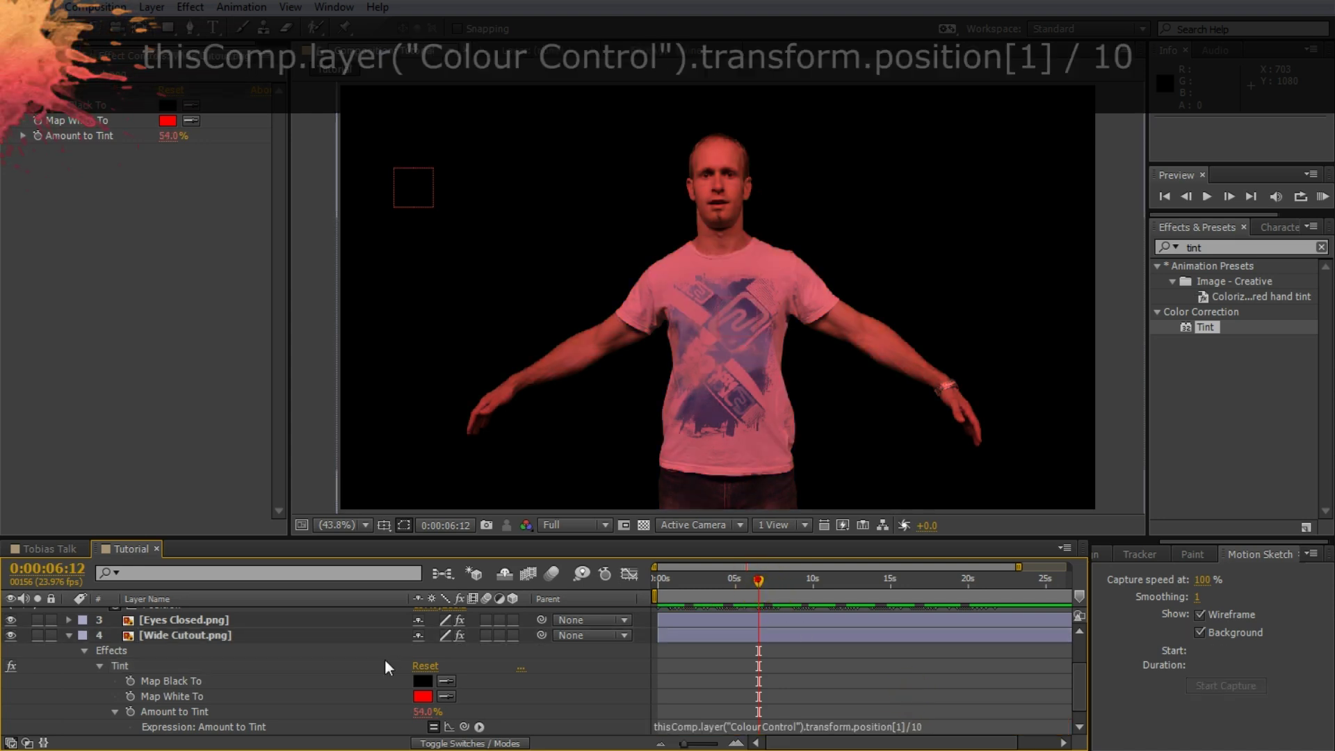
scroll(313, 636, "up", 3)
left_click(211, 615)
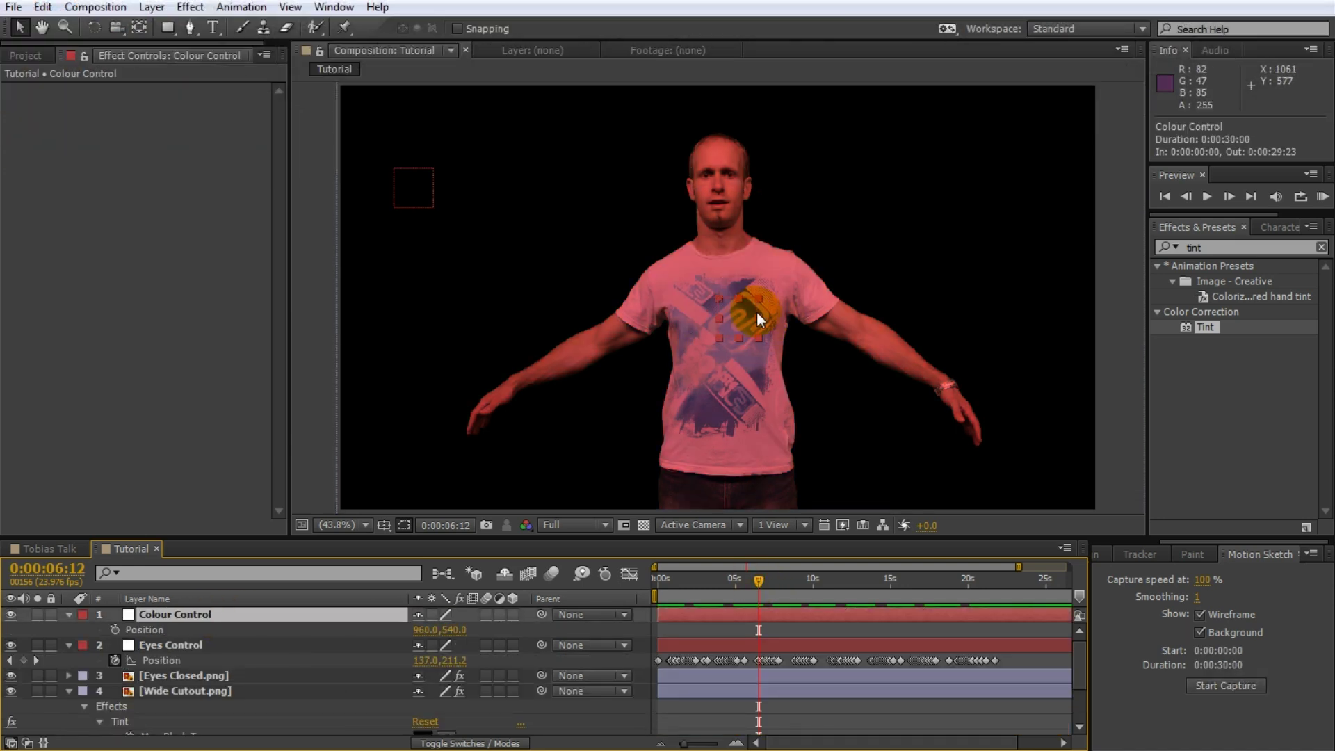
Step: Move Colour Control to the top-right, then Motion Sketch it rising and falling across the frame
mouse_move(744, 302)
left_mouse_down()
mouse_move(605, 250)
mouse_move(551, 129)
mouse_move(551, 248)
mouse_move(491, 497)
mouse_move(586, 135)
mouse_move(995, 128)
mouse_move(1039, 159)
mouse_move(1054, 147)
mouse_move(1043, 155)
left_mouse_up()
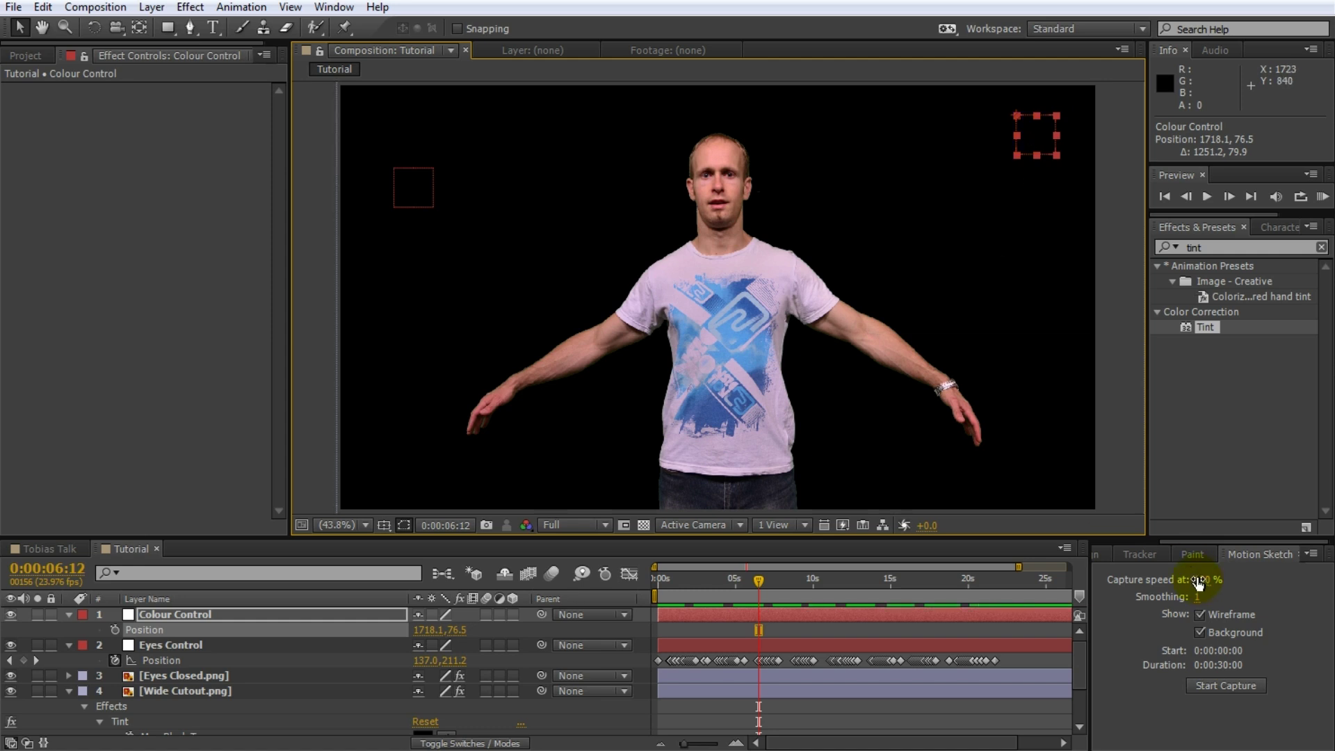
mouse_move(1038, 145)
left_mouse_down()
mouse_move(1028, 289)
mouse_move(1022, 82)
mouse_move(1022, 441)
mouse_move(1047, 118)
mouse_move(1041, 129)
left_mouse_up()
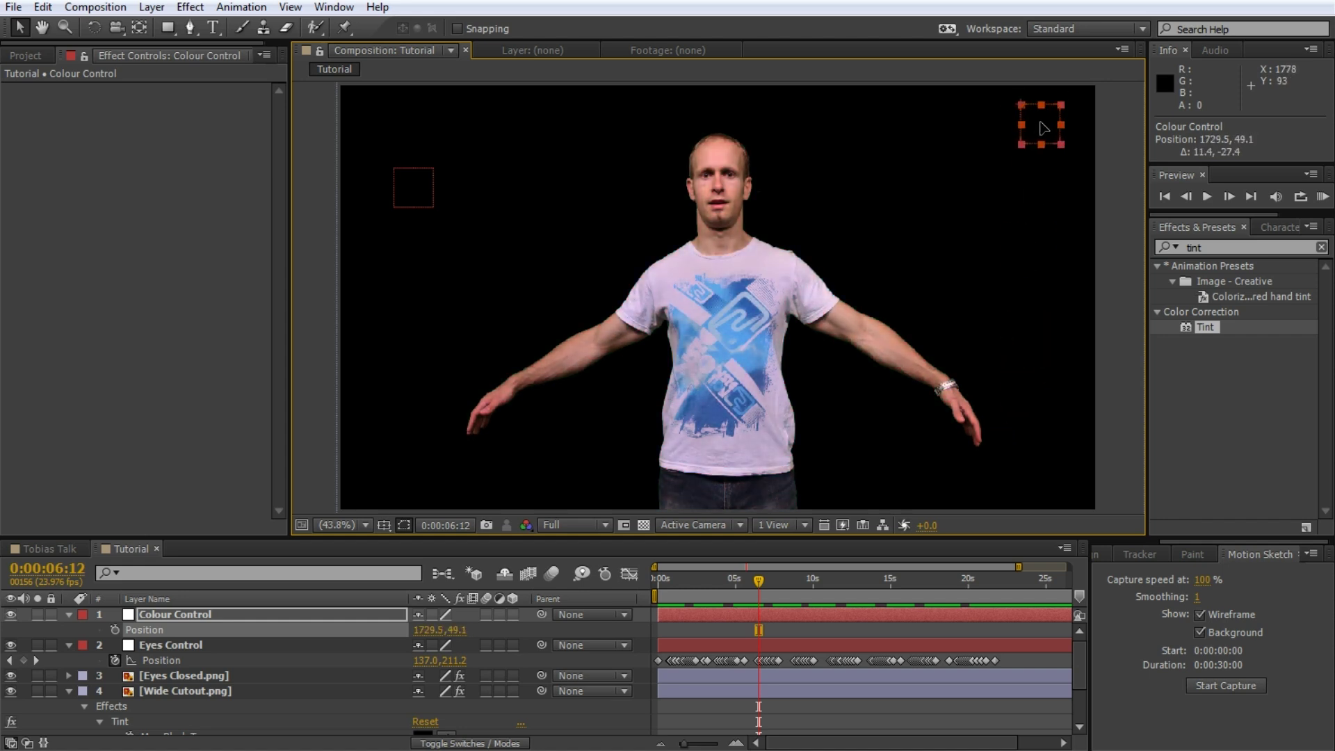
left_click(1232, 686)
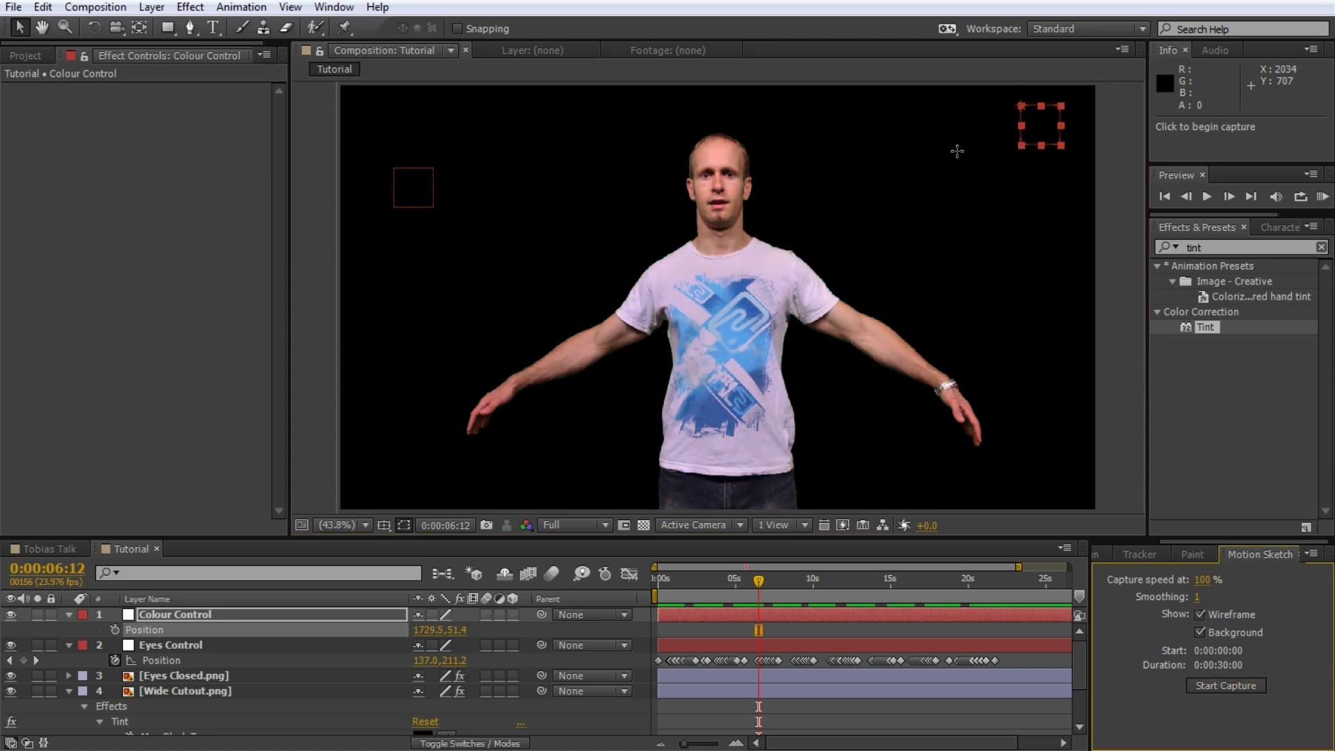
left_click_drag(988, 105, 1001, 129)
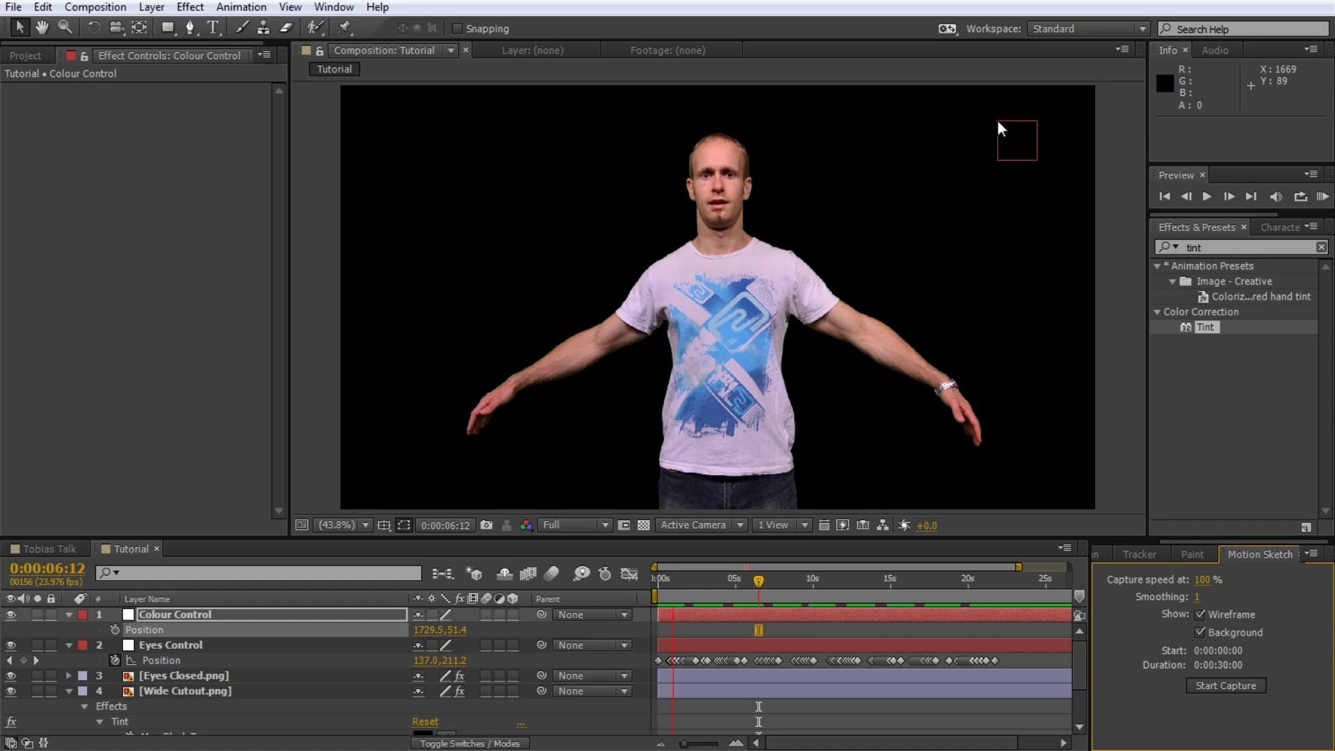
mouse_move(1003, 470)
left_mouse_down()
mouse_move(1010, 120)
mouse_move(1015, 429)
mouse_move(1007, 267)
mouse_move(1021, 149)
mouse_move(997, 127)
mouse_move(1000, 473)
mouse_move(986, 158)
left_mouse_up()
mouse_move(992, 451)
left_mouse_down()
mouse_move(986, 462)
mouse_move(1000, 136)
mouse_move(1023, 349)
mouse_move(1034, 130)
mouse_move(1021, 477)
mouse_move(1019, 132)
left_mouse_up()
left_click_drag(759, 582, 645, 587)
left_click(69, 645)
left_click(69, 615)
Step: Scrub to preview the tint and blink, then show Colour Control's sketched Position keyframes
left_click(68, 660)
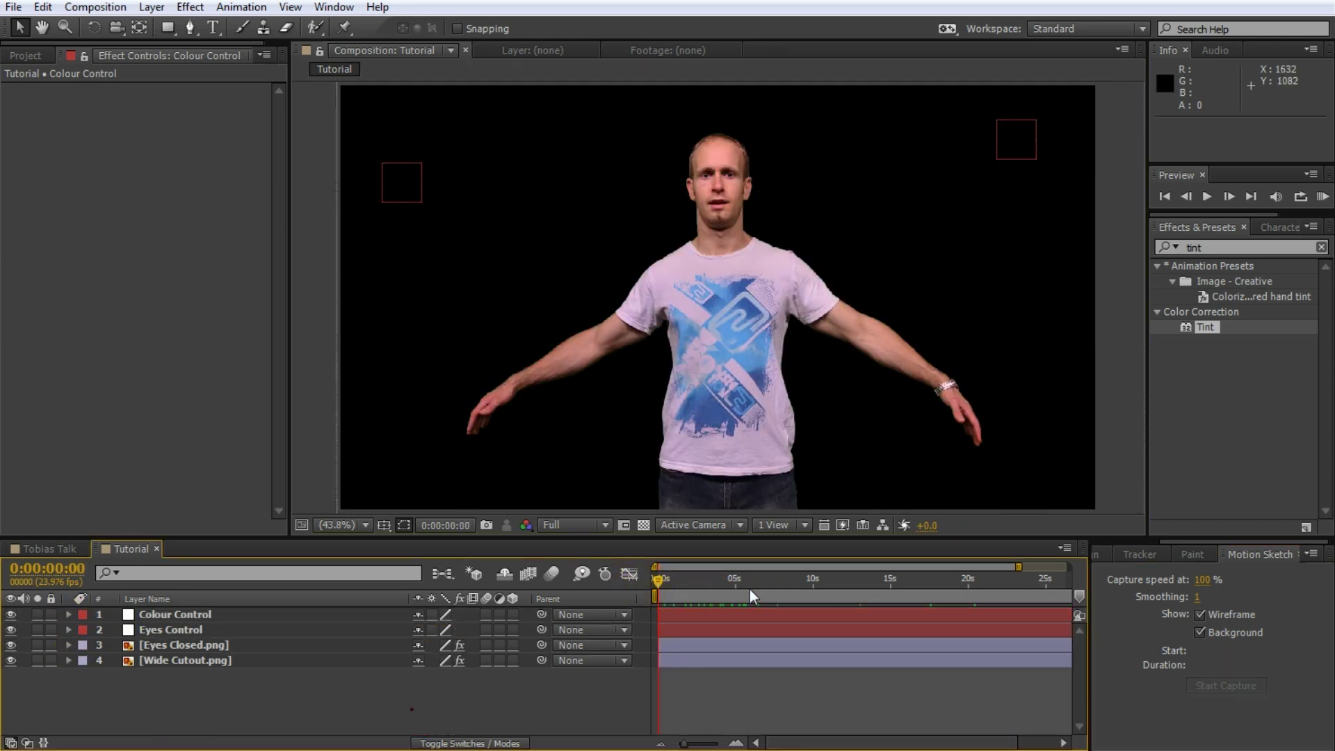
left_click_drag(750, 590, 878, 566)
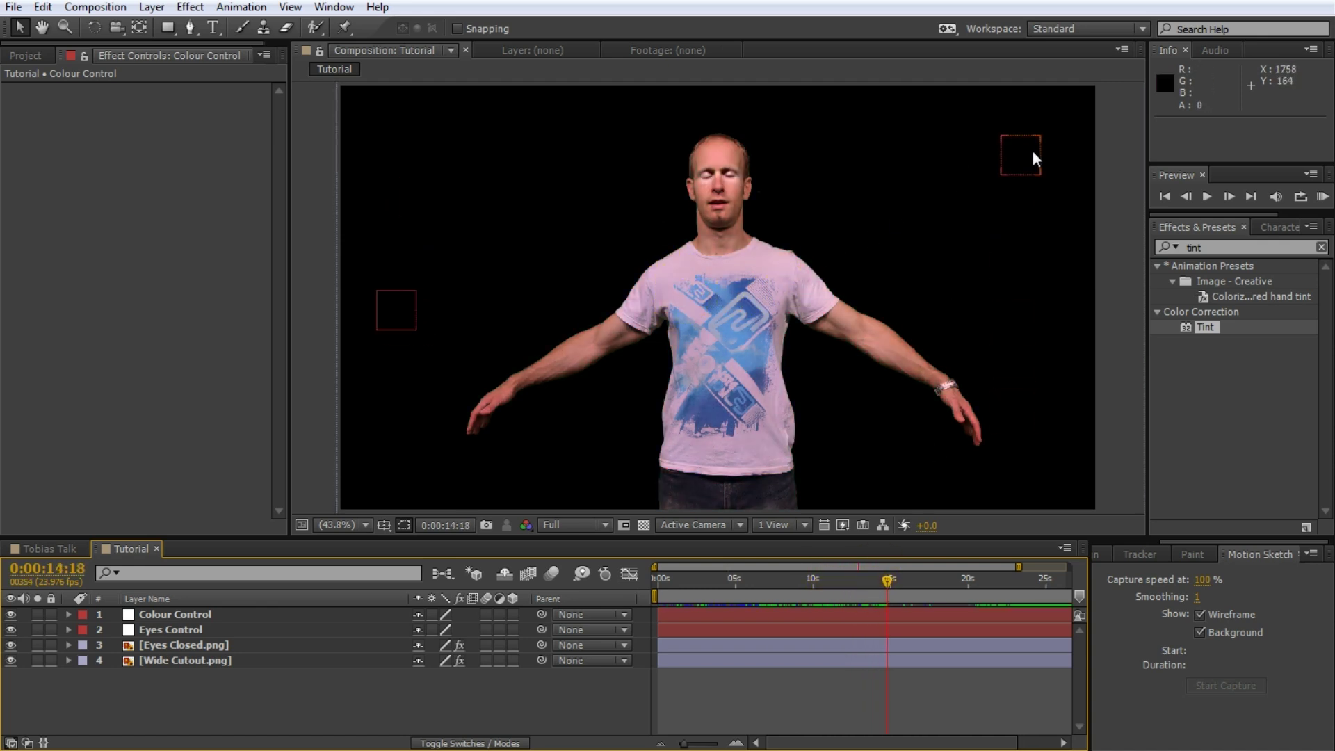
left_click(198, 613)
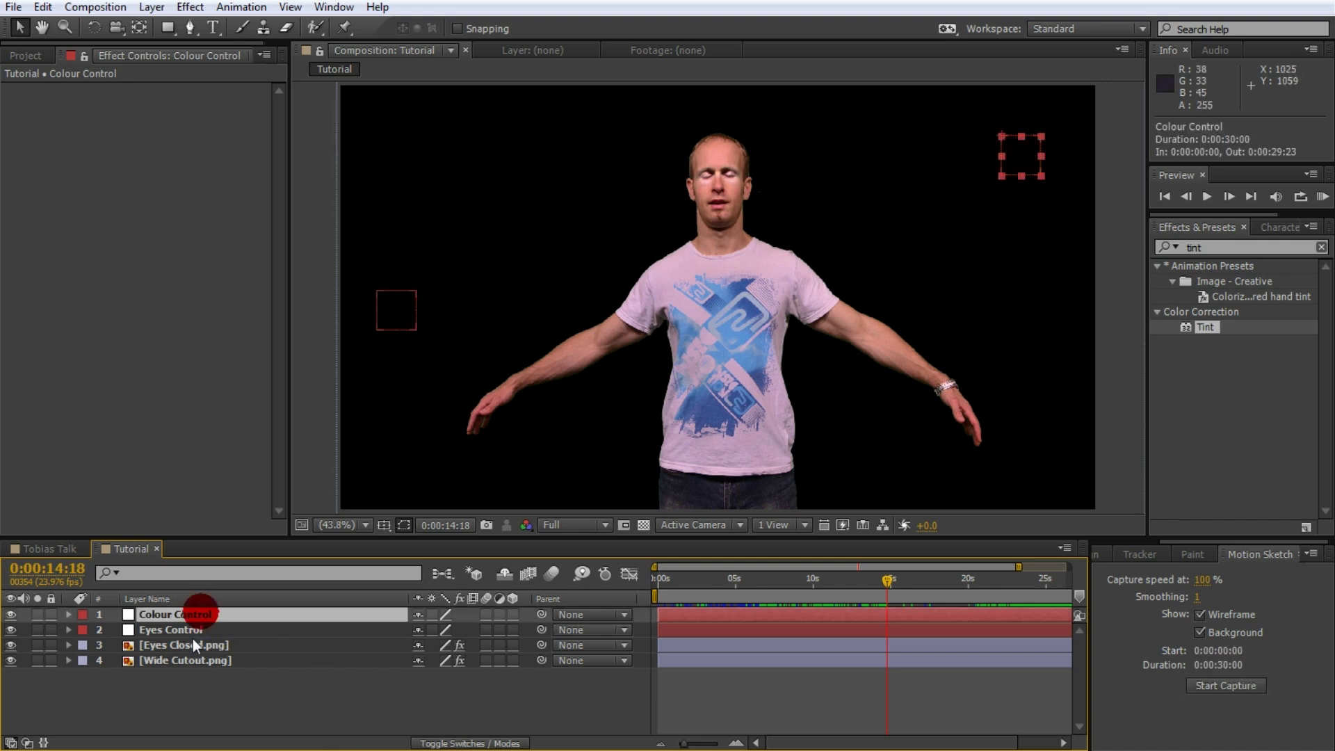
key("p")
left_click(729, 638)
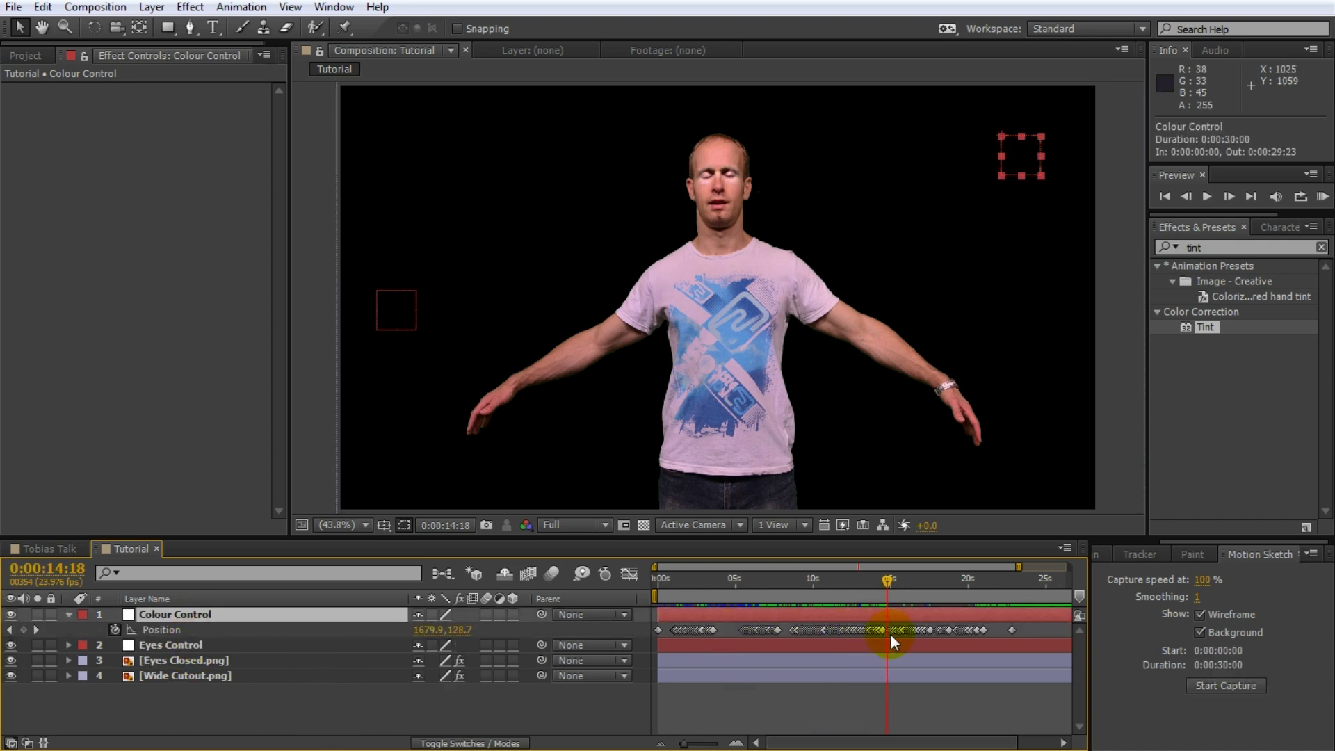